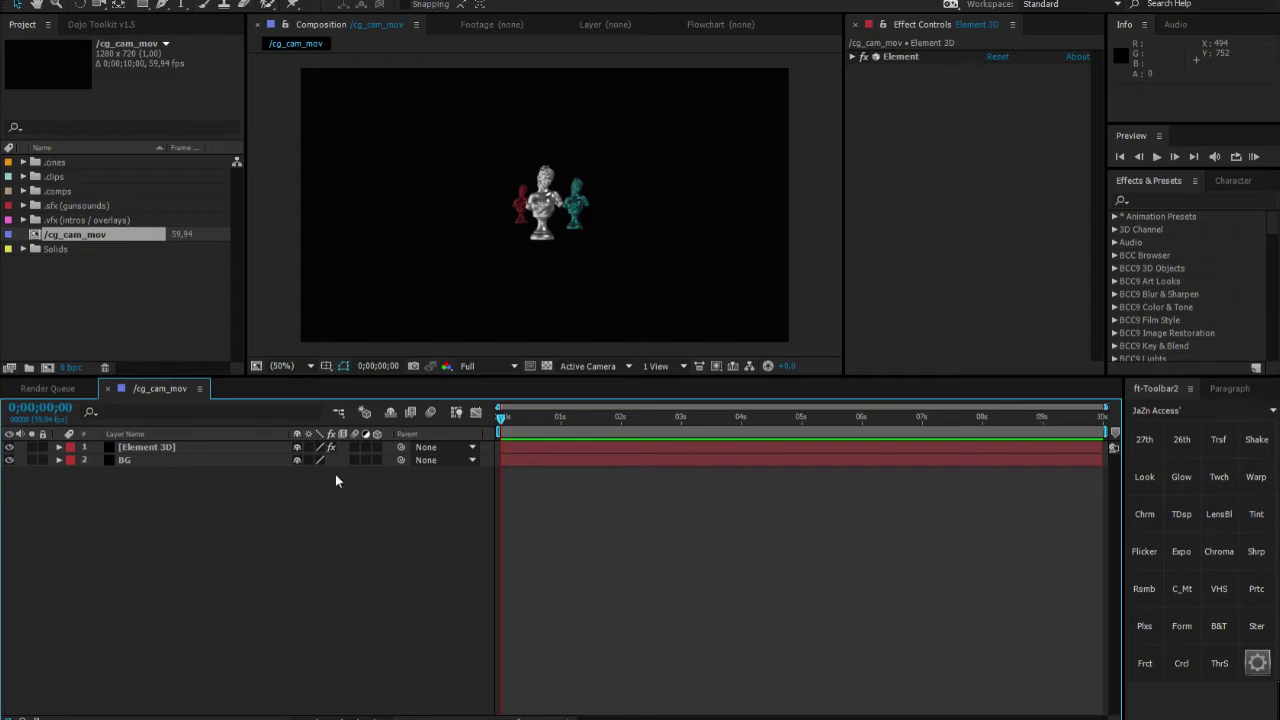
{"action": "right_click", "coordinate": [248, 495]}
{"action": "left_click", "coordinate": [221, 482]}
{"action": "right_click", "coordinate": [256, 503]}
{"action": "left_click", "coordinate": [237, 504]}
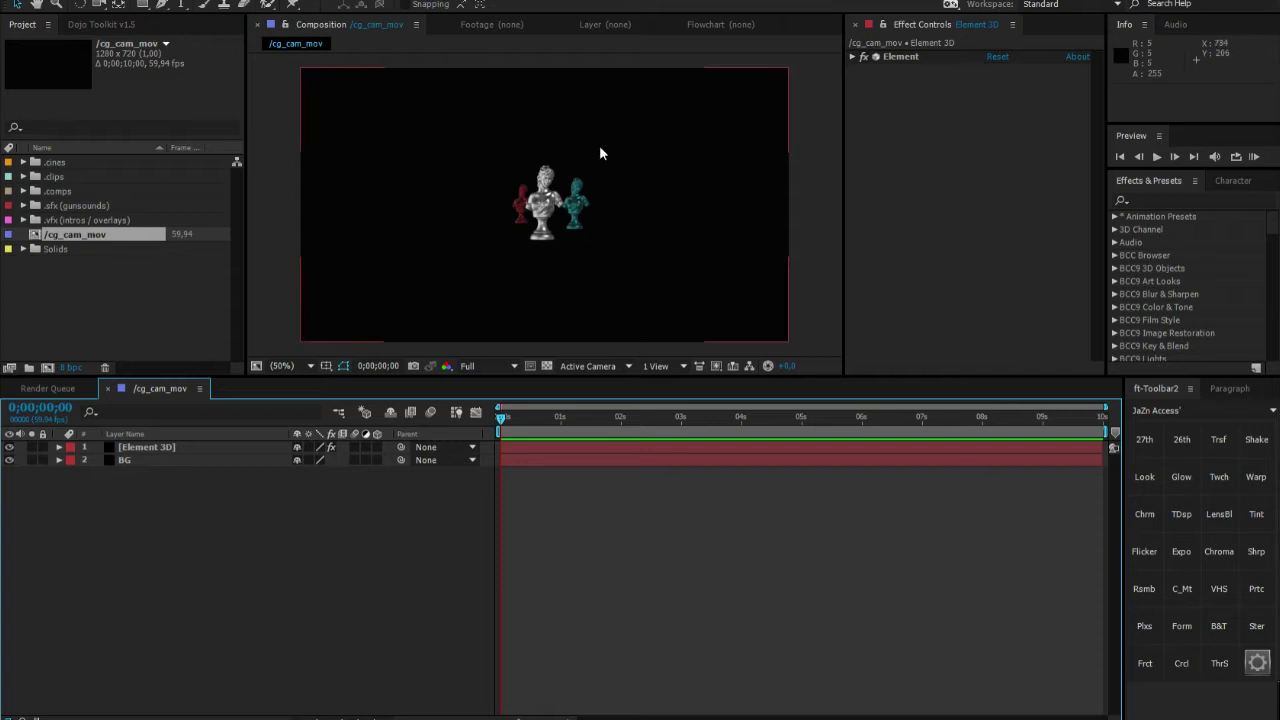
{"action": "left_click", "coordinate": [165, 447]}
{"action": "left_click", "coordinate": [191, 503]}
Start a new camera layer in the composition and set its units to pixels
{"action": "right_click", "coordinate": [177, 489]}
{"action": "mouse_move", "coordinate": [238, 503]}
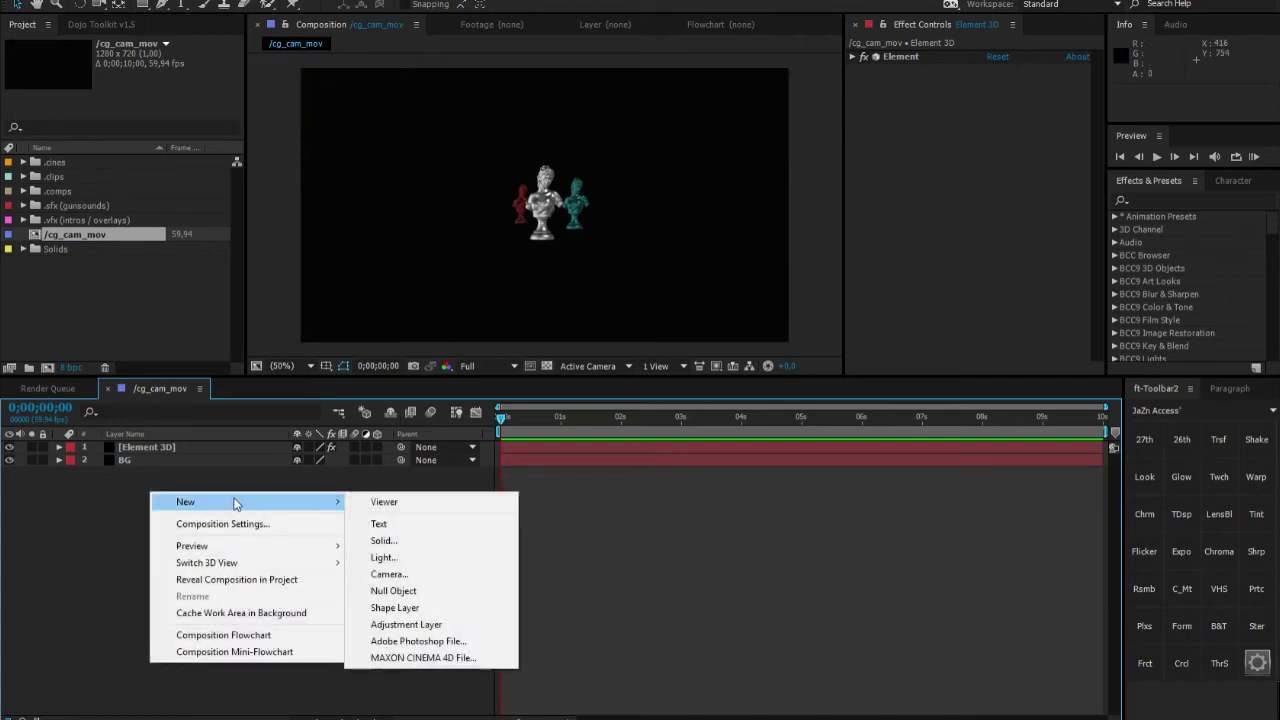
{"action": "left_click", "coordinate": [416, 577]}
{"action": "left_click_drag", "start_coordinate": [635, 180], "coordinate": [620, 207]}
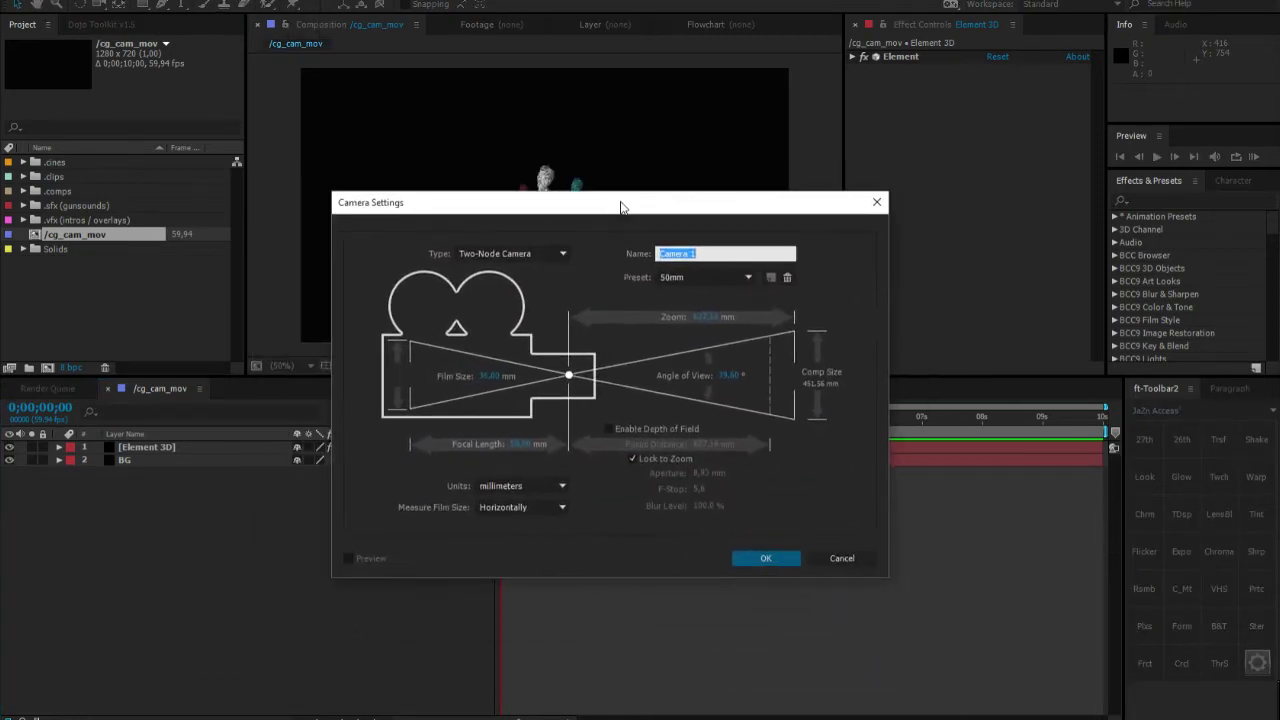
{"action": "left_click", "coordinate": [561, 488]}
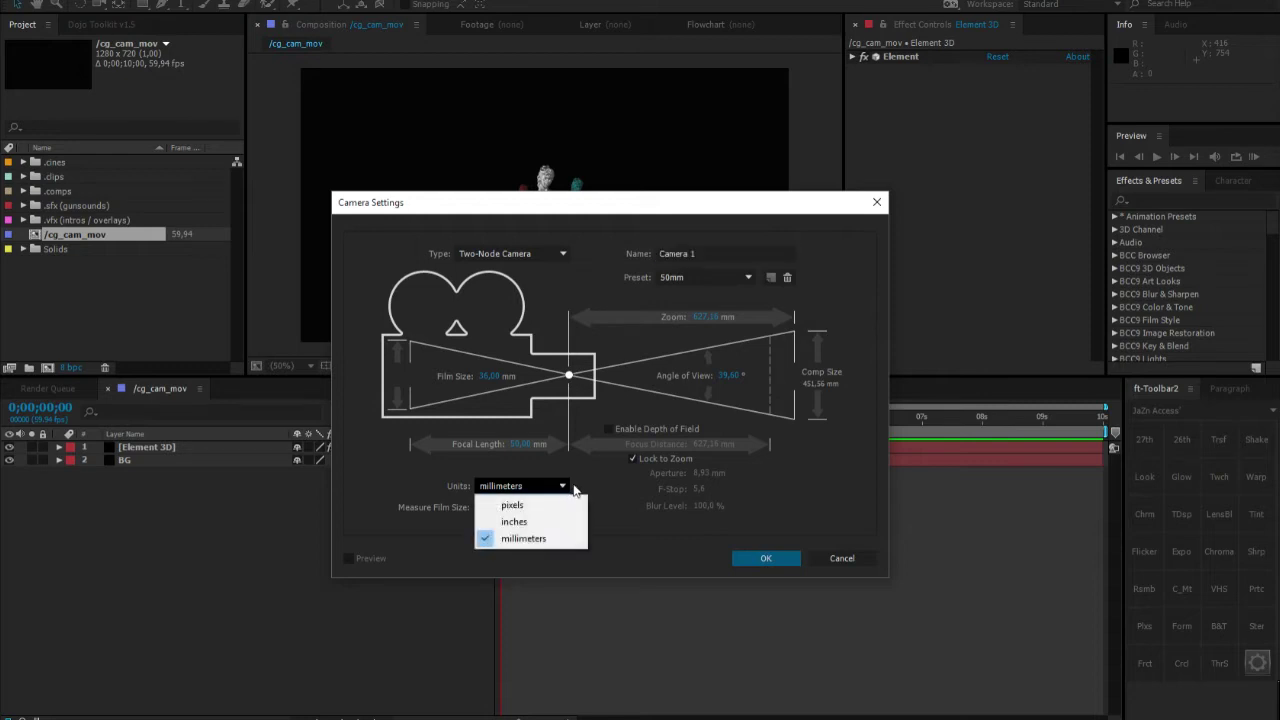
{"action": "left_click", "coordinate": [576, 490]}
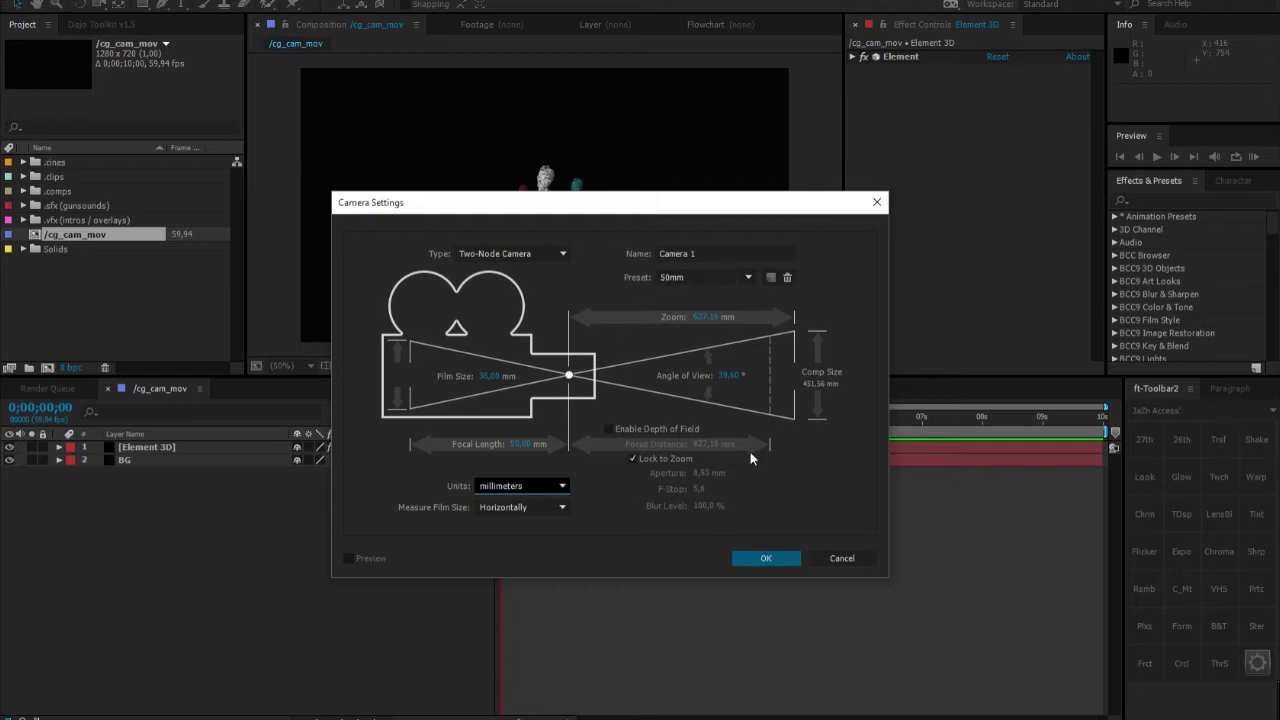
{"action": "left_click", "coordinate": [513, 487]}
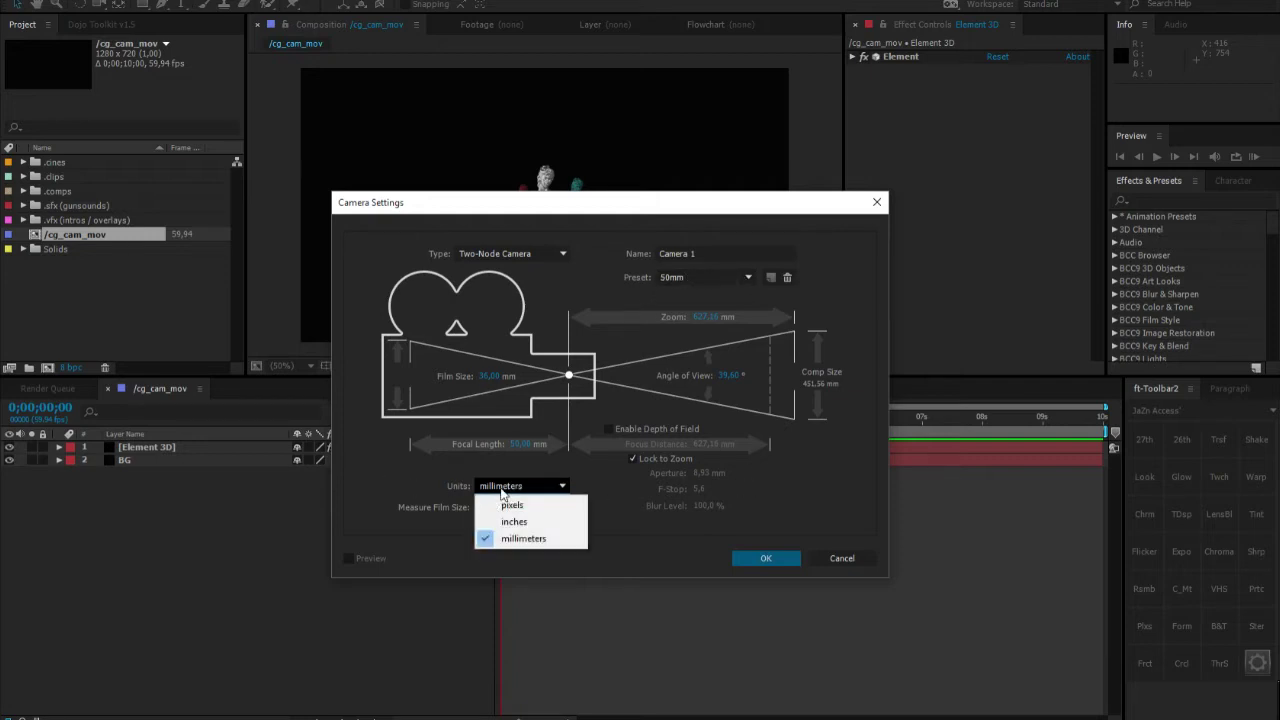
{"action": "left_click", "coordinate": [550, 503]}
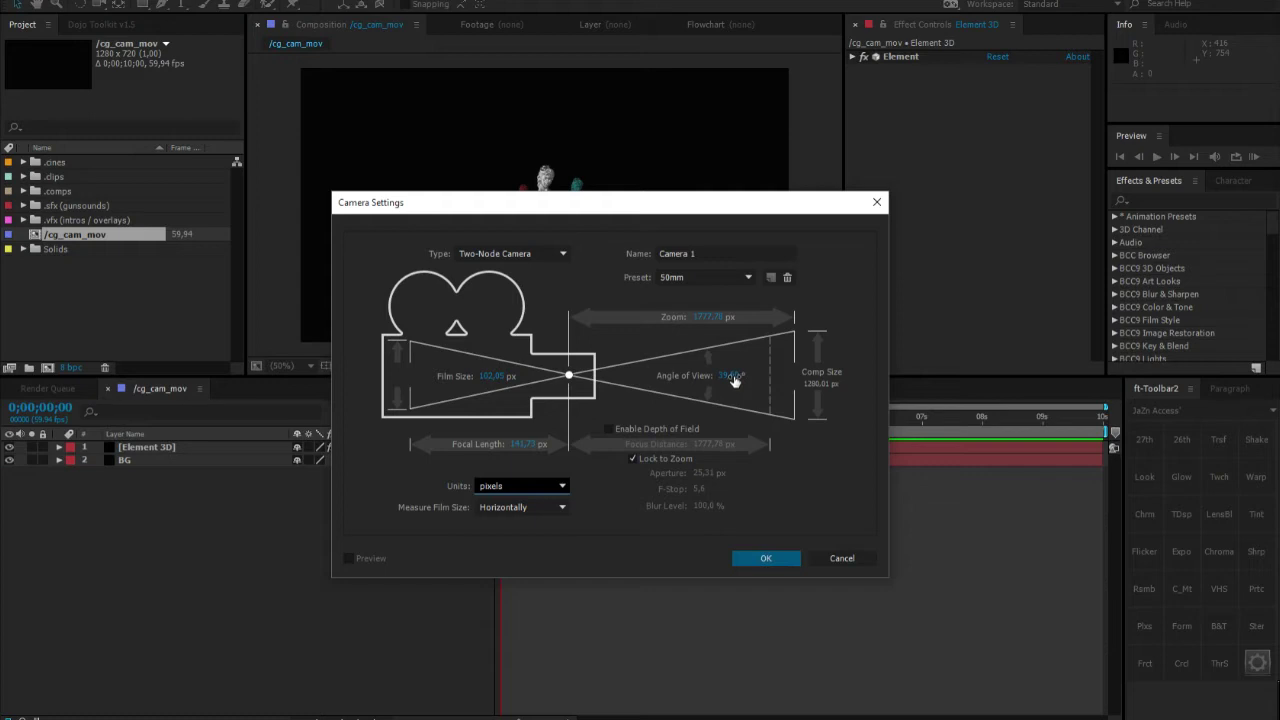
Try out the camera's depth of field and One-Node Camera type, restoring depth of field off and Two-Node Camera
{"action": "left_click", "coordinate": [648, 430]}
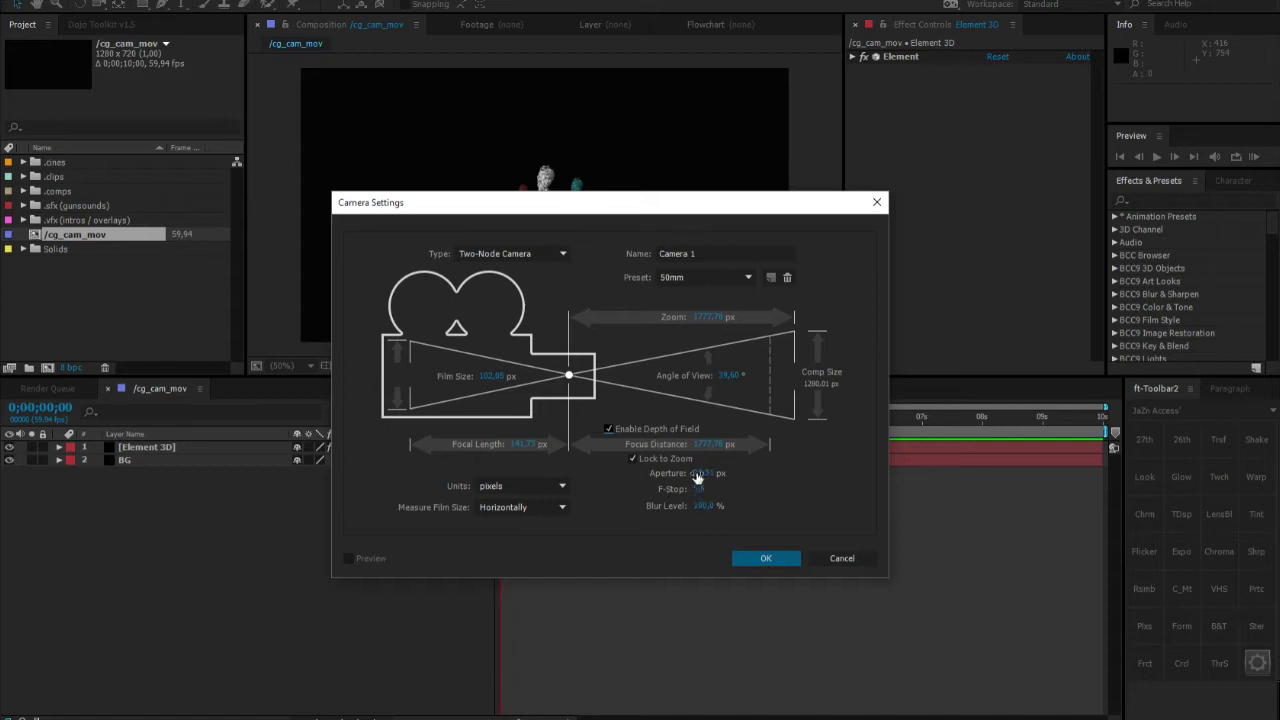
{"action": "left_click", "coordinate": [636, 427]}
{"action": "left_click", "coordinate": [529, 255]}
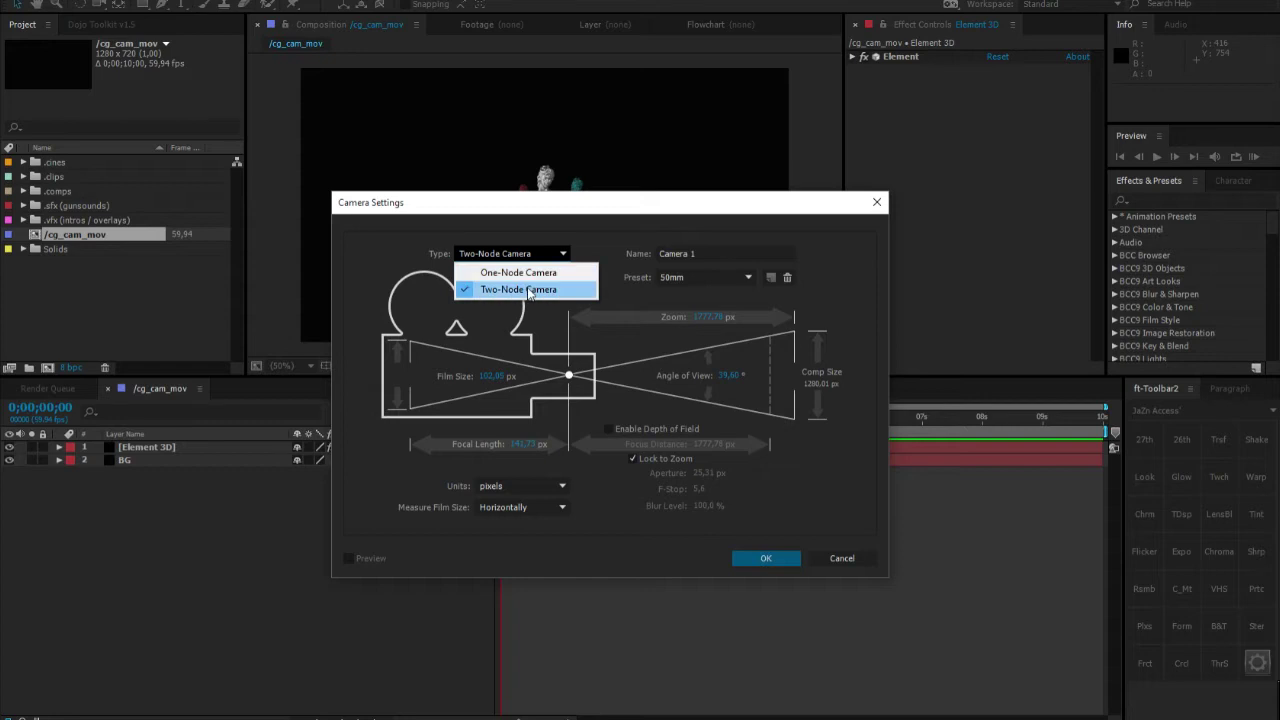
{"action": "left_click", "coordinate": [528, 274]}
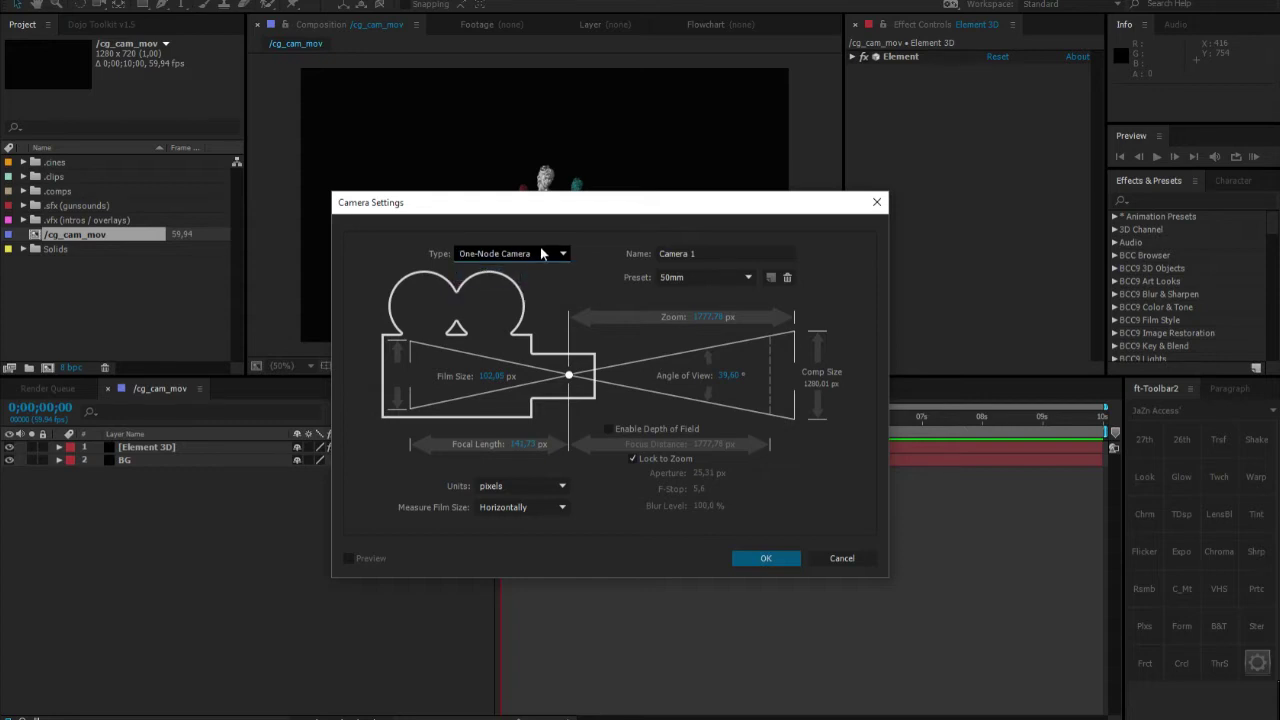
{"action": "left_click", "coordinate": [541, 253]}
{"action": "left_click", "coordinate": [531, 292]}
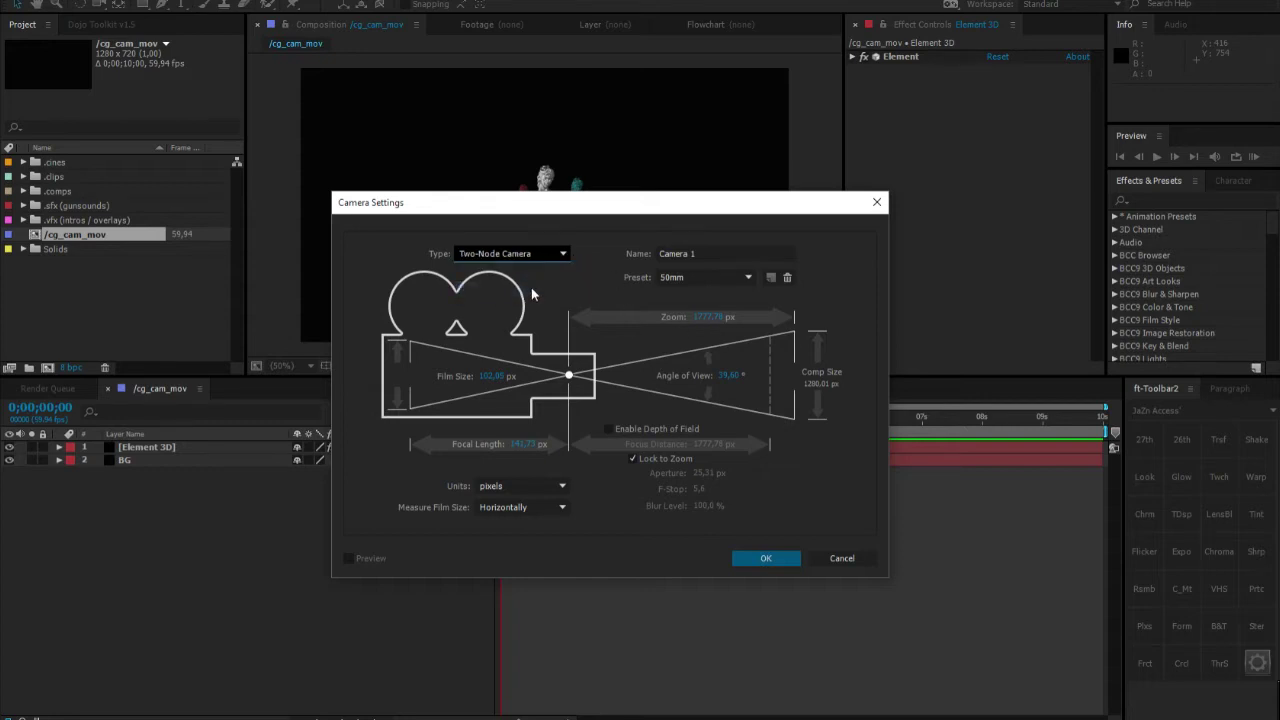
Choose the 50mm preset, create the two-node camera and select its layer
{"action": "left_click", "coordinate": [688, 277]}
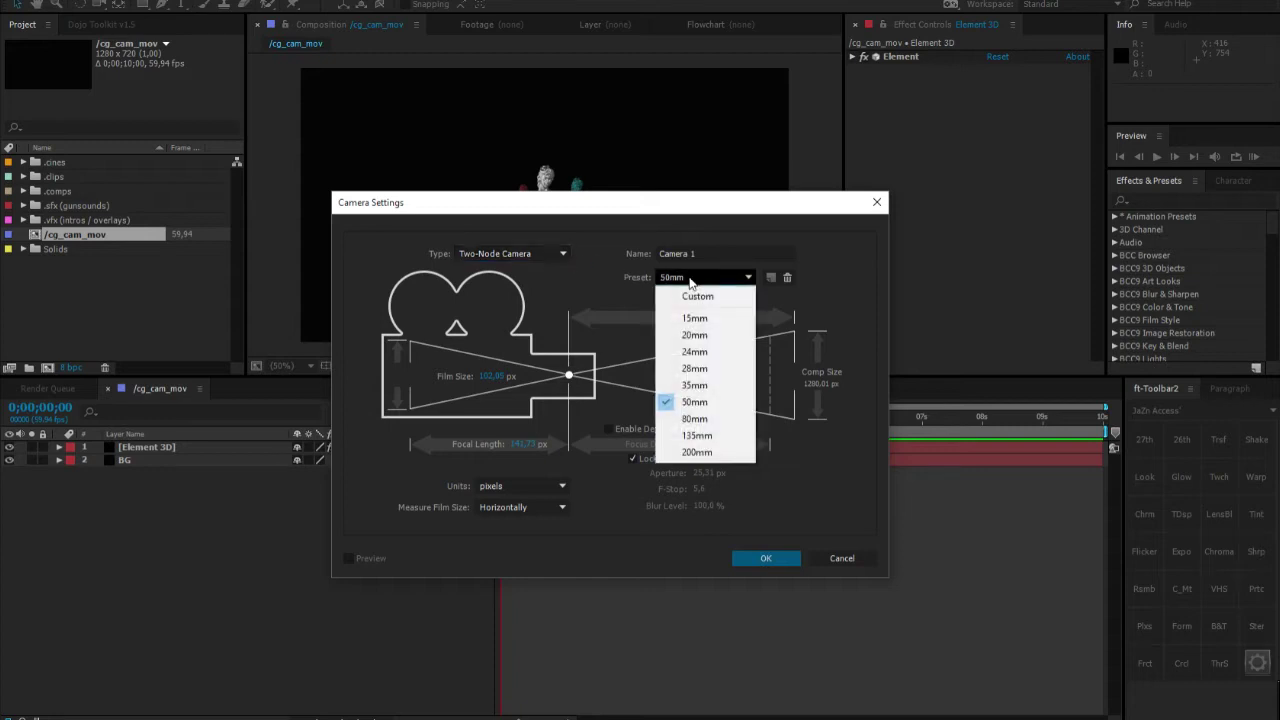
{"action": "left_click", "coordinate": [715, 401]}
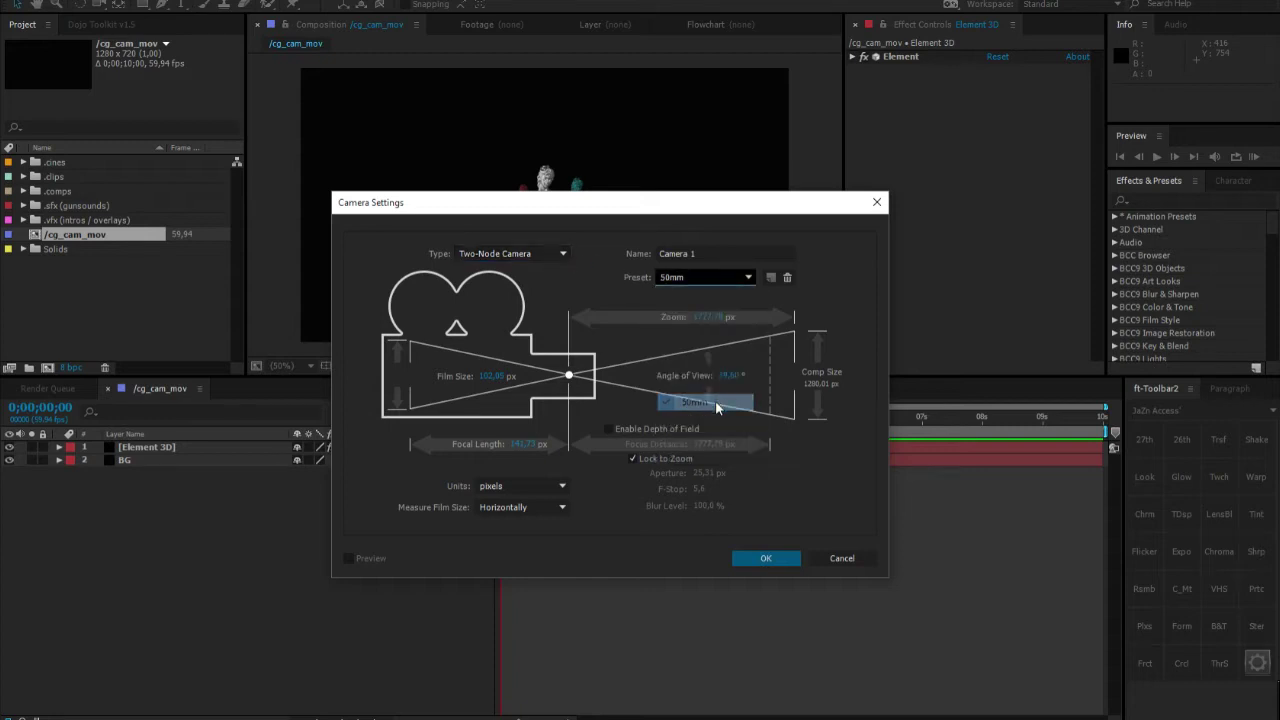
{"action": "left_click", "coordinate": [789, 562]}
{"action": "left_click", "coordinate": [300, 520]}
{"action": "left_click", "coordinate": [230, 448]}
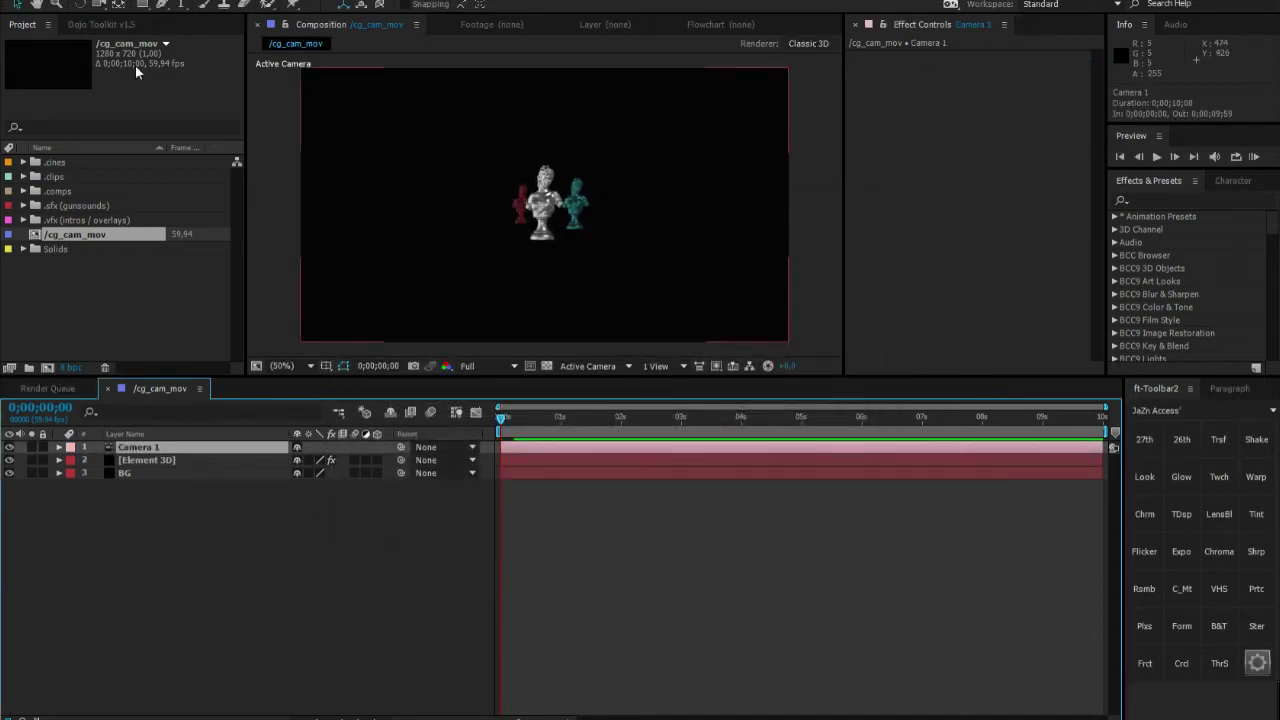
{"action": "left_click", "coordinate": [281, 542]}
{"action": "left_click", "coordinate": [233, 444]}
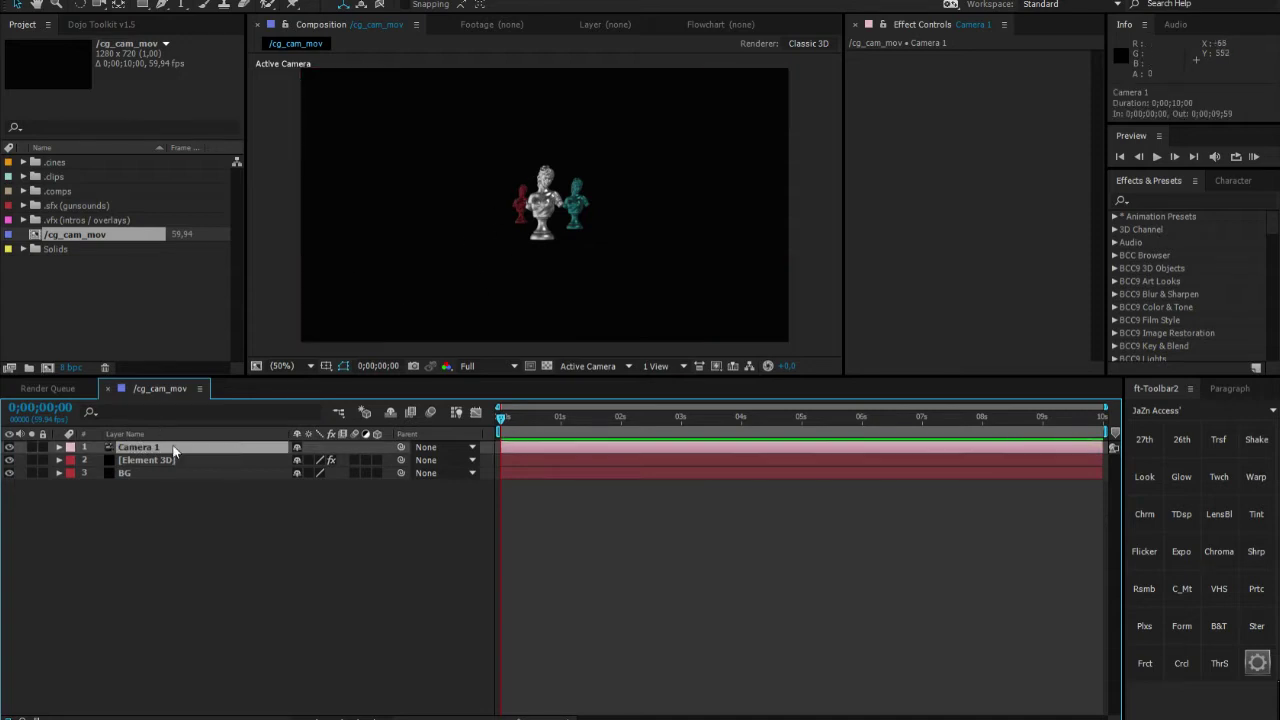
Set the composition viewer to a 2 Views layout showing the Top and Active Camera views
{"action": "left_click", "coordinate": [598, 368]}
{"action": "left_click", "coordinate": [644, 384]}
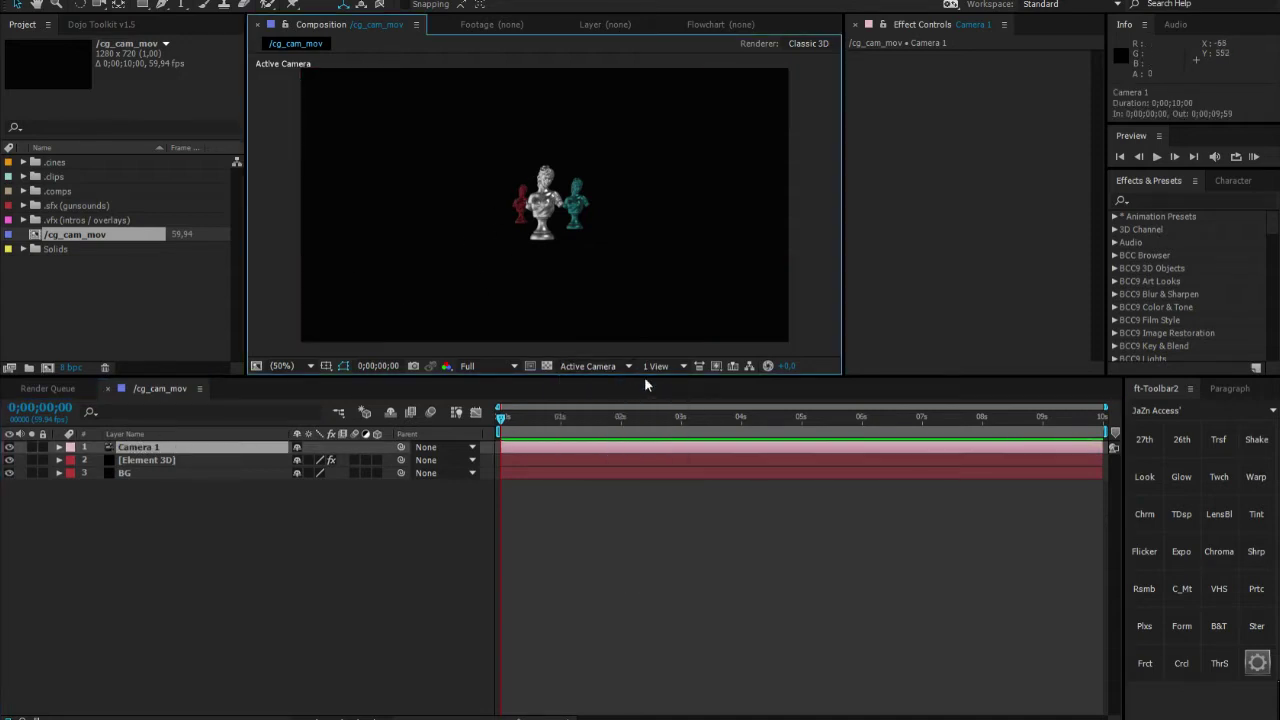
{"action": "left_click", "coordinate": [670, 367]}
{"action": "left_click", "coordinate": [708, 404]}
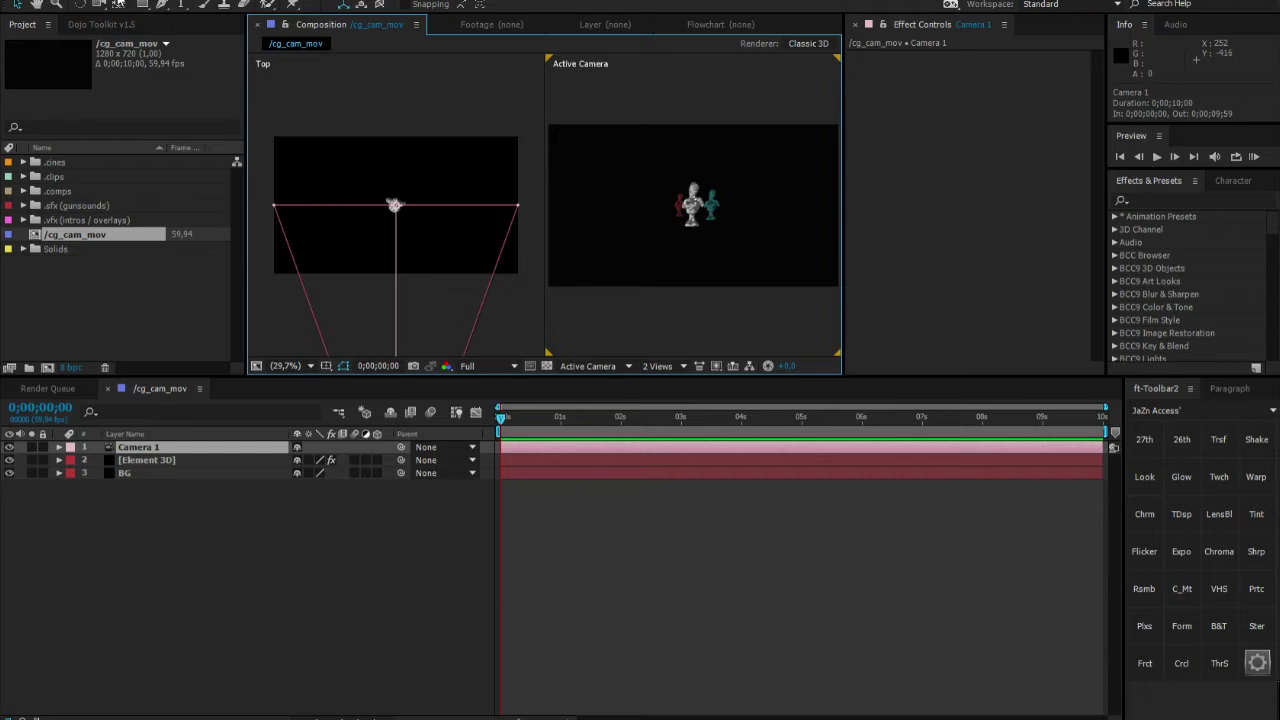
Activate the Unified Camera Tool for controlling the selected camera in the composition views
{"action": "left_click", "coordinate": [98, 6]}
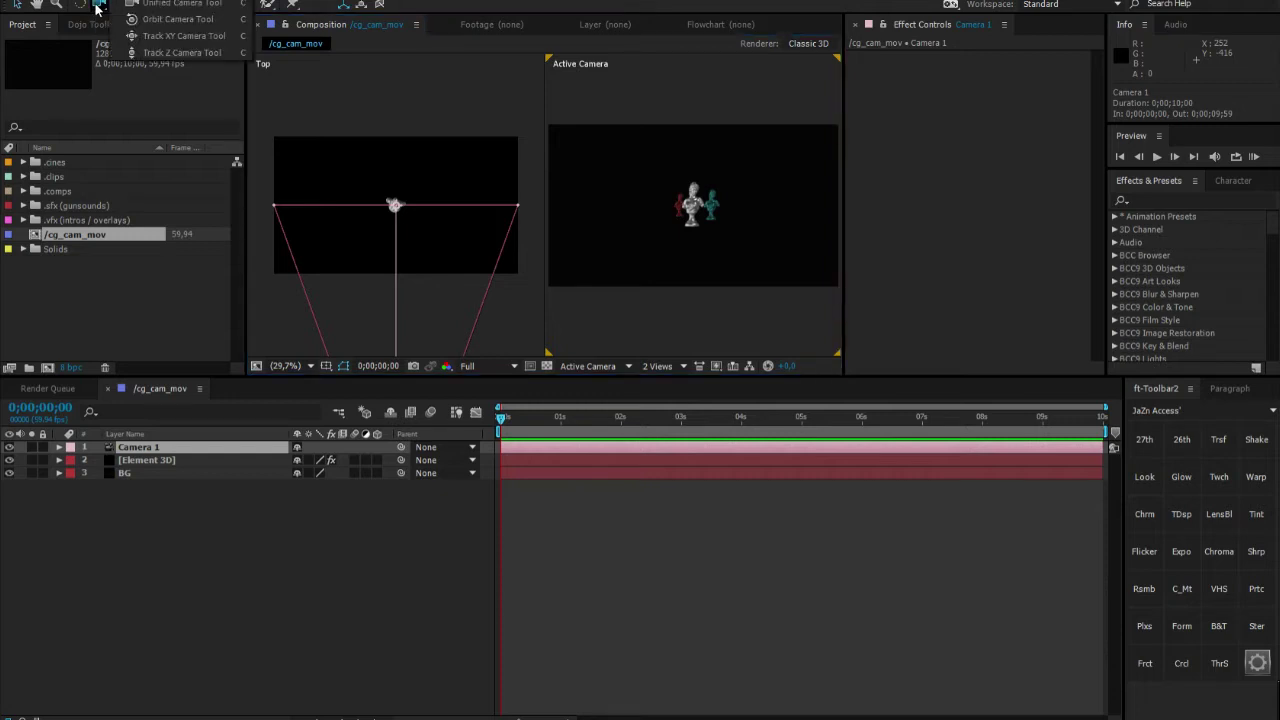
{"action": "left_click", "coordinate": [170, 6]}
{"action": "left_click", "coordinate": [16, 6]}
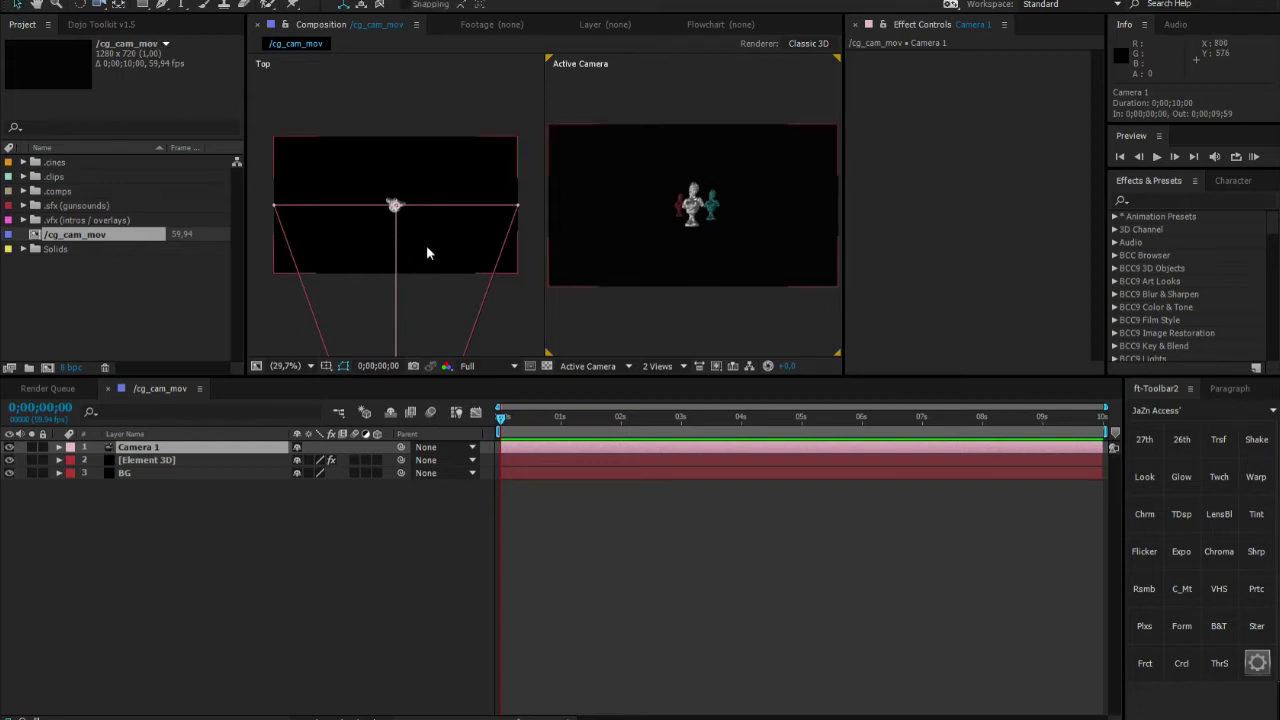
{"action": "key", "text": "c"}
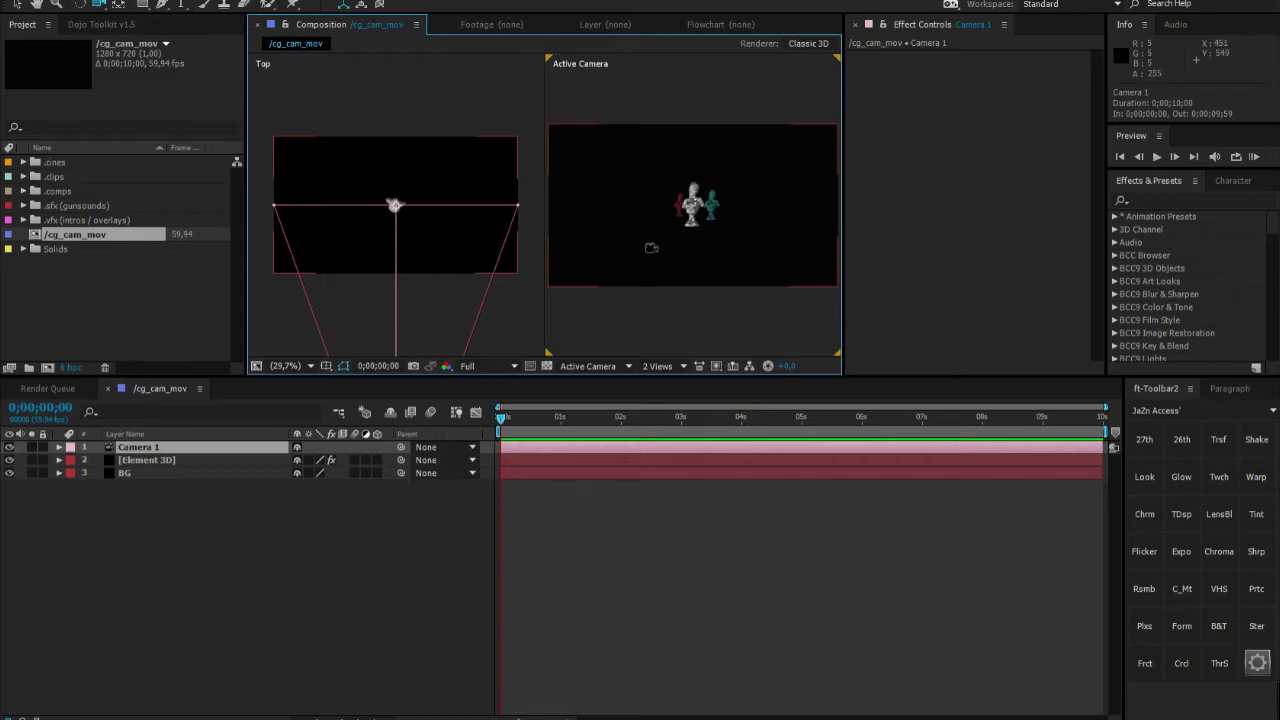
{"action": "left_click_drag", "start_coordinate": [100, 5], "coordinate": [144, 6]}
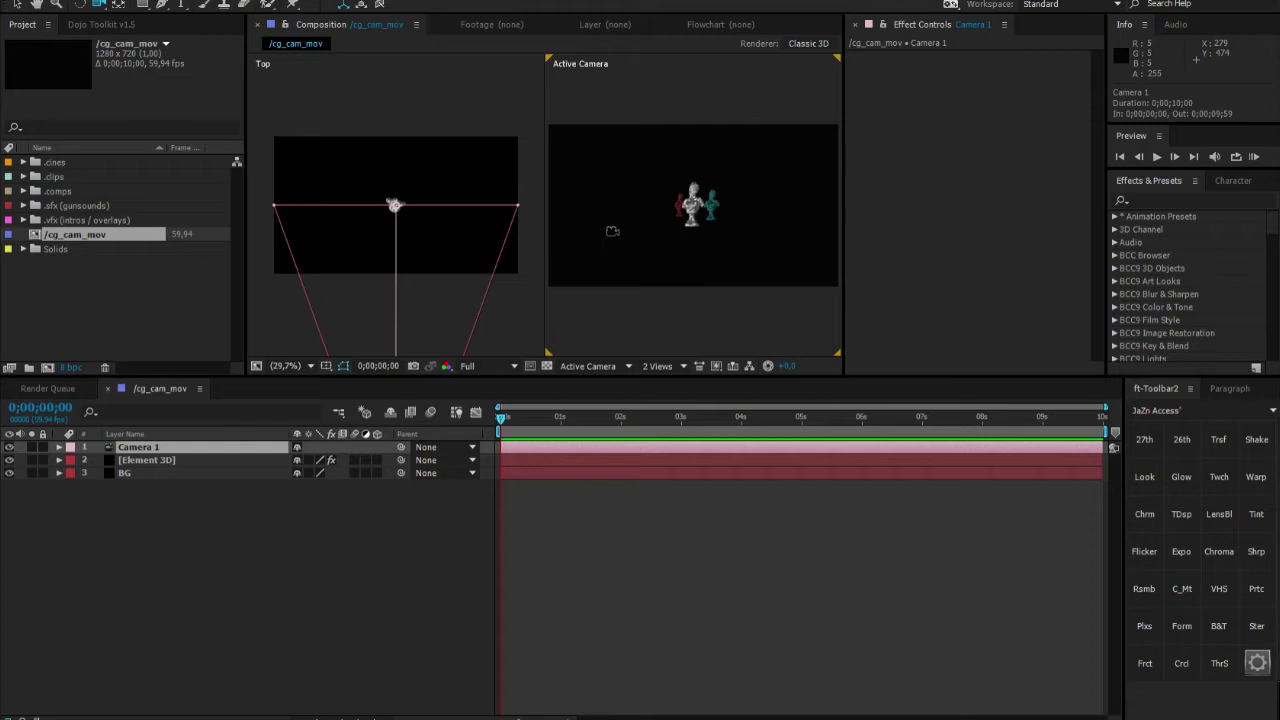
Try dollying, orbiting and panning the camera around the busts in the Active Camera view
{"action": "left_click_drag", "start_coordinate": [675, 228], "coordinate": [818, 228]}
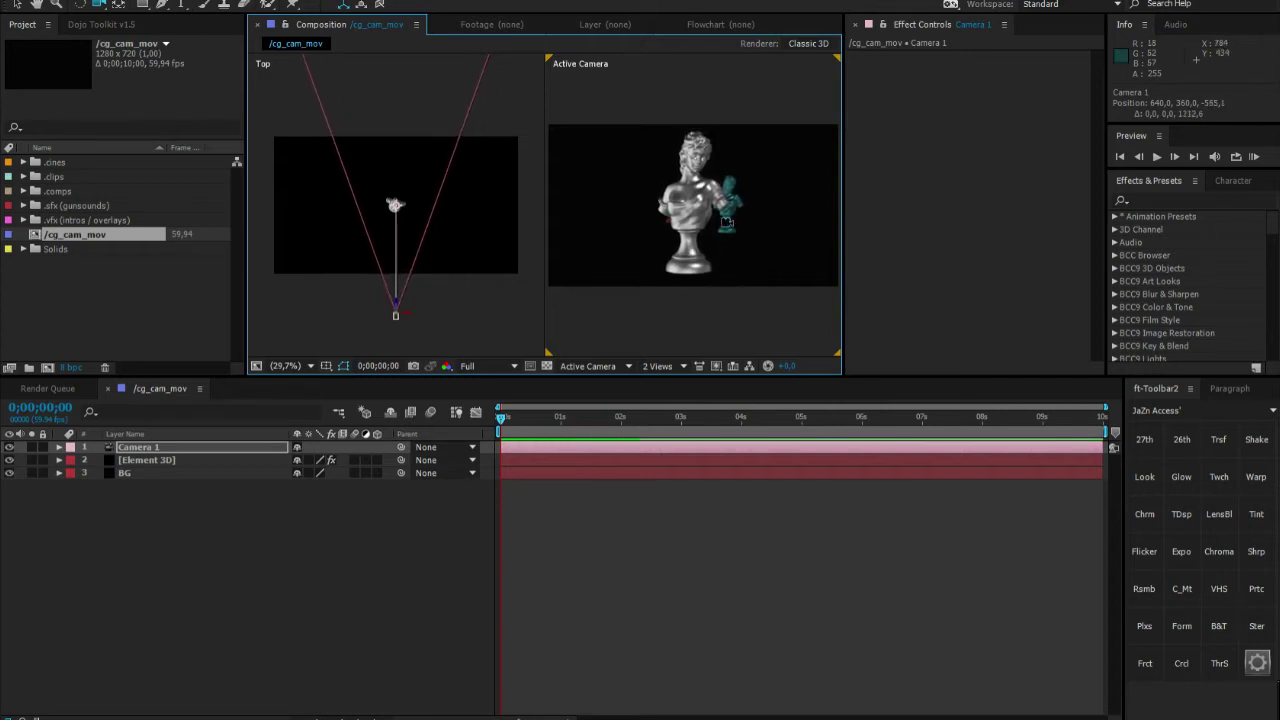
{"action": "left_click_drag", "start_coordinate": [727, 222], "coordinate": [386, 282]}
{"action": "mouse_move", "coordinate": [690, 228]}
{"action": "left_mouse_down"}
{"action": "mouse_move", "coordinate": [710, 252]}
{"action": "mouse_move", "coordinate": [745, 255]}
{"action": "mouse_move", "coordinate": [715, 241]}
{"action": "mouse_move", "coordinate": [734, 228]}
{"action": "mouse_move", "coordinate": [703, 224]}
{"action": "mouse_move", "coordinate": [795, 305]}
{"action": "mouse_move", "coordinate": [772, 197]}
{"action": "mouse_move", "coordinate": [840, 215]}
{"action": "mouse_move", "coordinate": [766, 216]}
{"action": "mouse_move", "coordinate": [744, 230]}
{"action": "mouse_move", "coordinate": [771, 237]}
{"action": "mouse_move", "coordinate": [777, 257]}
{"action": "mouse_move", "coordinate": [717, 260]}
{"action": "mouse_move", "coordinate": [651, 206]}
{"action": "mouse_move", "coordinate": [600, 206]}
{"action": "mouse_move", "coordinate": [580, 214]}
{"action": "mouse_move", "coordinate": [584, 251]}
{"action": "mouse_move", "coordinate": [609, 262]}
{"action": "mouse_move", "coordinate": [663, 246]}
{"action": "mouse_move", "coordinate": [688, 217]}
{"action": "mouse_move", "coordinate": [672, 212]}
{"action": "left_mouse_up"}
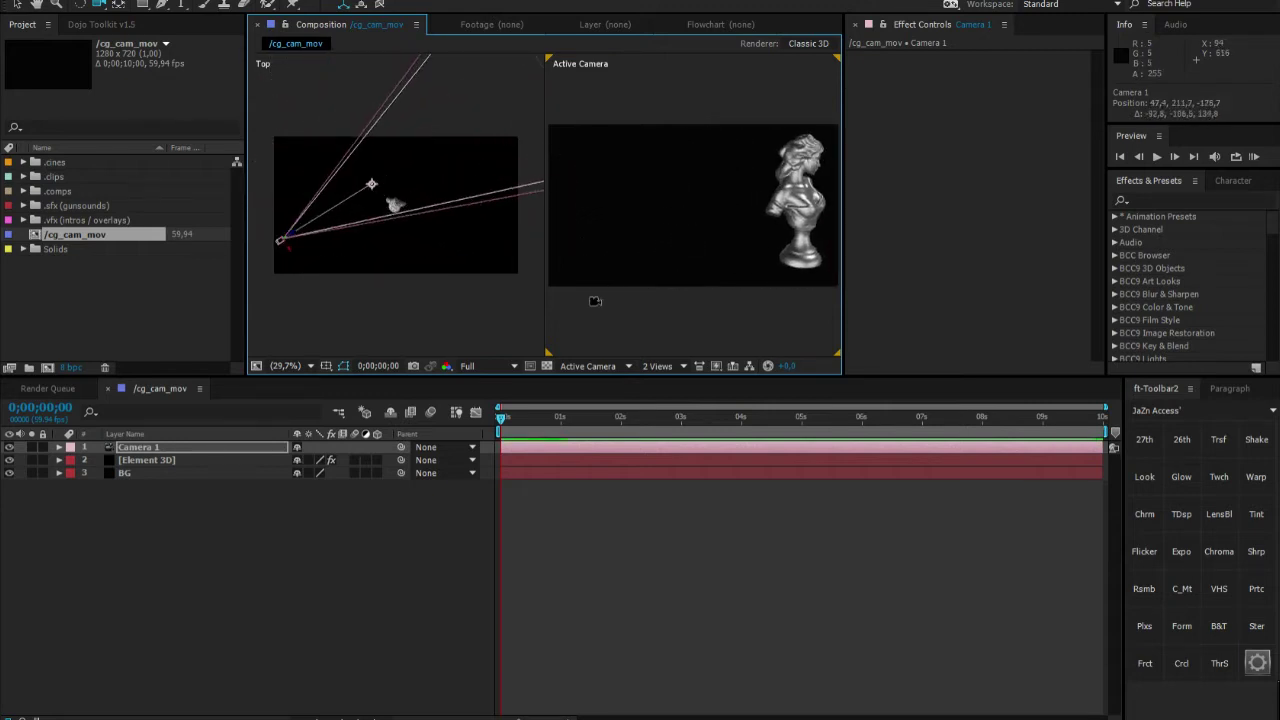
Reveal the camera layer's modified properties and reset its transform
{"action": "left_click", "coordinate": [220, 447]}
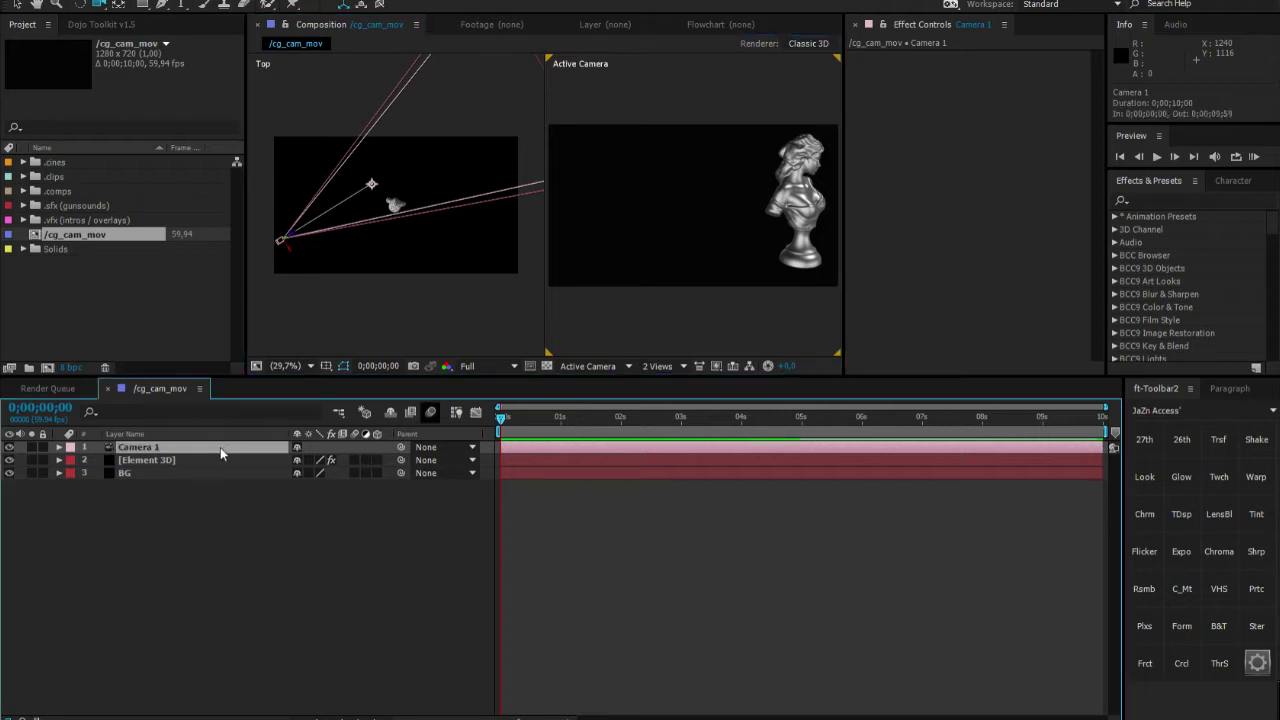
{"action": "key", "text": "u"}
{"action": "key", "text": "u"}
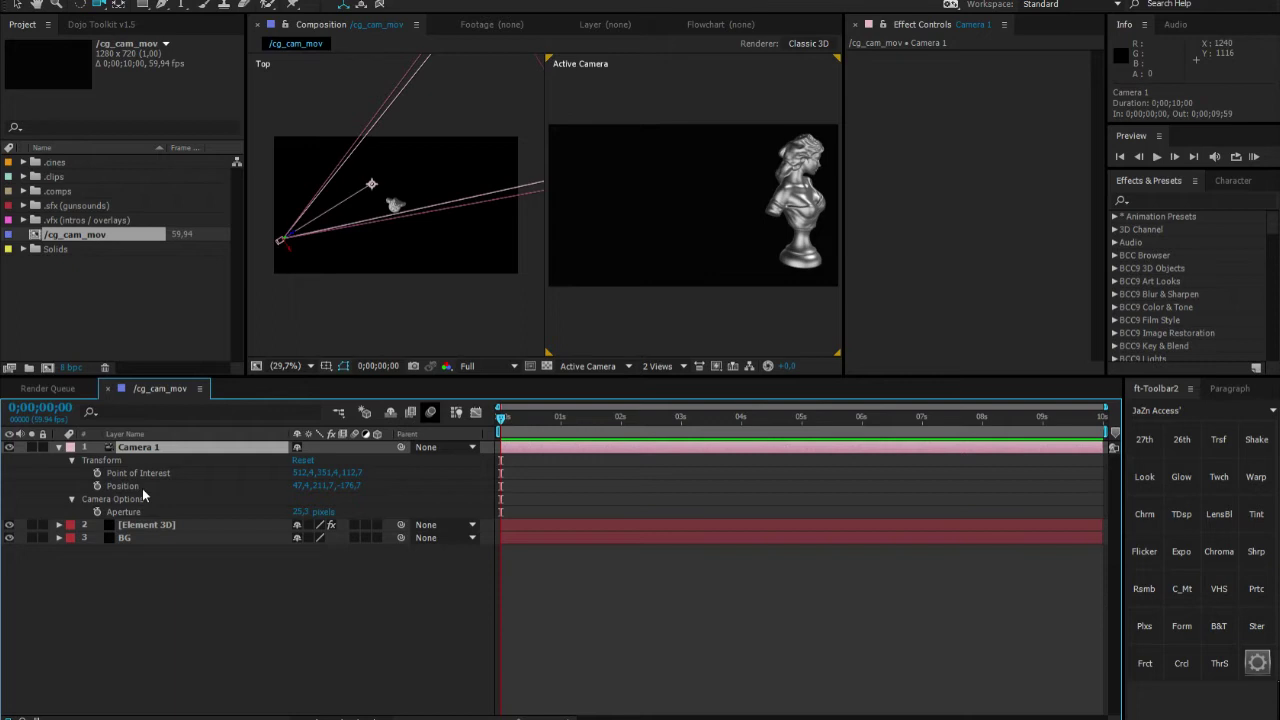
{"action": "left_click", "coordinate": [301, 460]}
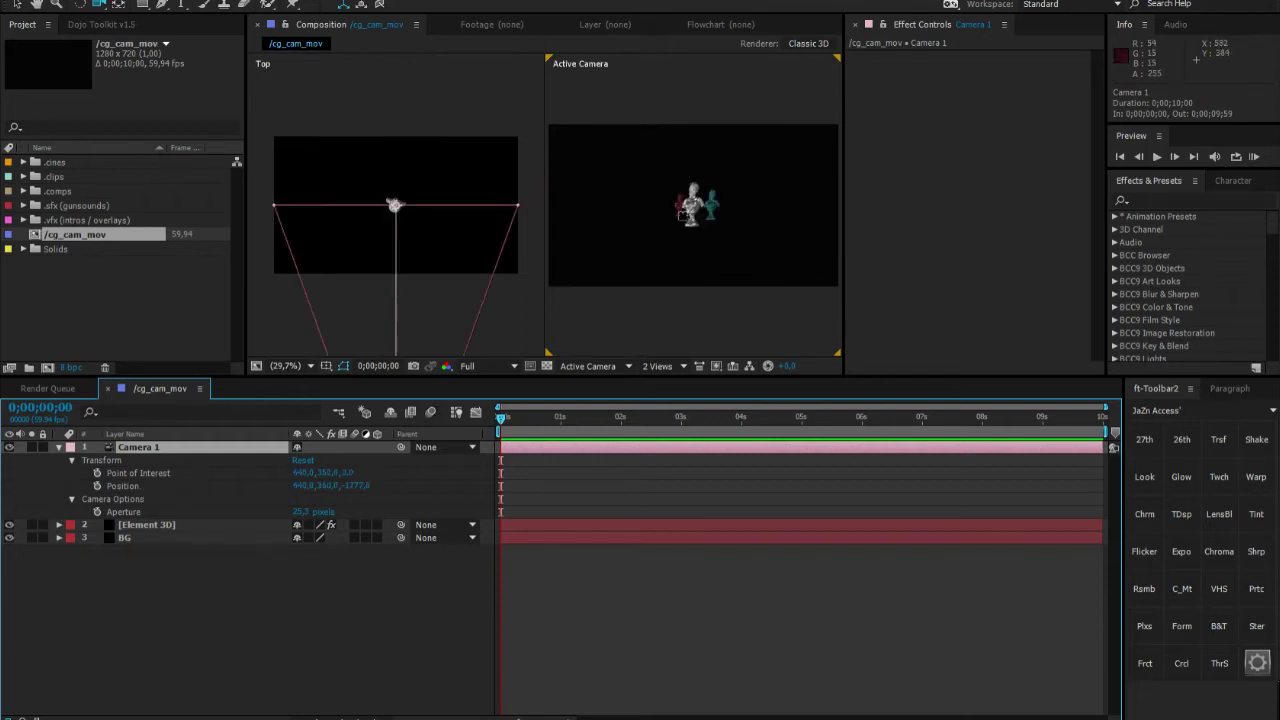
Try moving the camera towards the busts to a Z position of about -652.7, and reset its transform
{"action": "scroll", "coordinate": [823, 224], "scroll_direction": "up", "scroll_amount": 3}
{"action": "scroll", "coordinate": [823, 224], "scroll_direction": "up", "scroll_amount": 5}
{"action": "scroll", "coordinate": [823, 224], "scroll_direction": "down", "scroll_amount": 1}
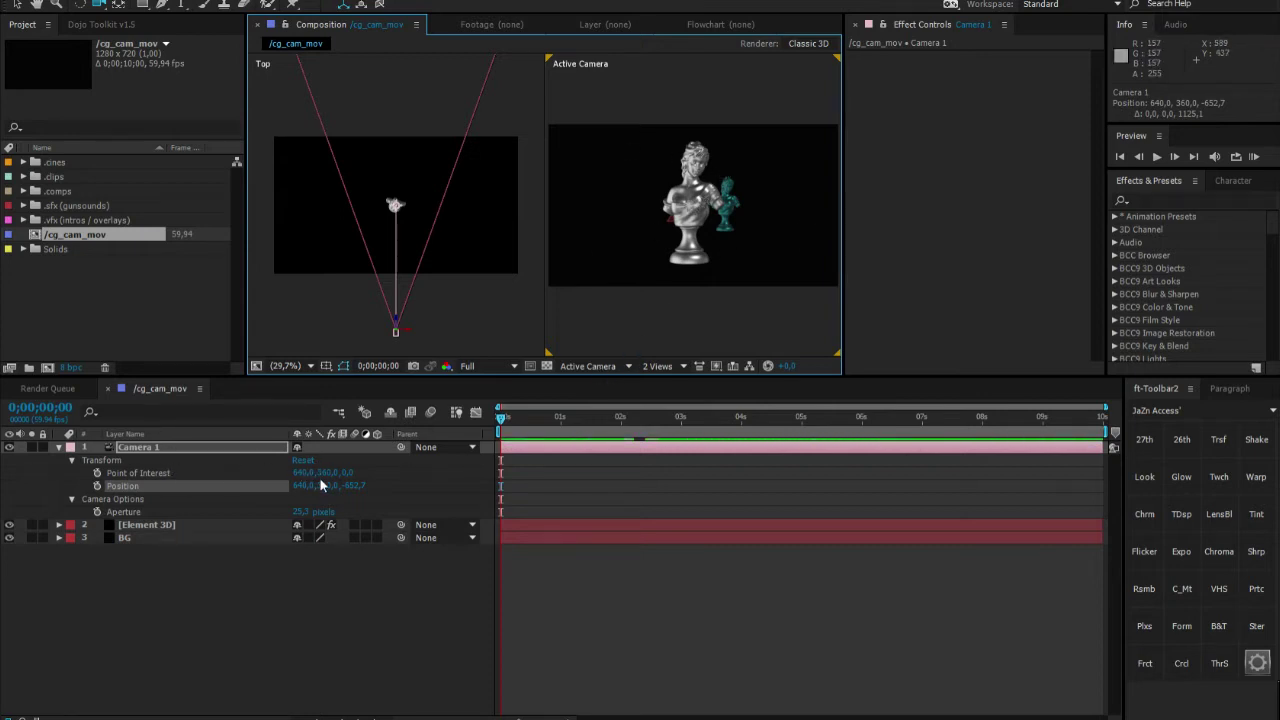
{"action": "left_click", "coordinate": [197, 487]}
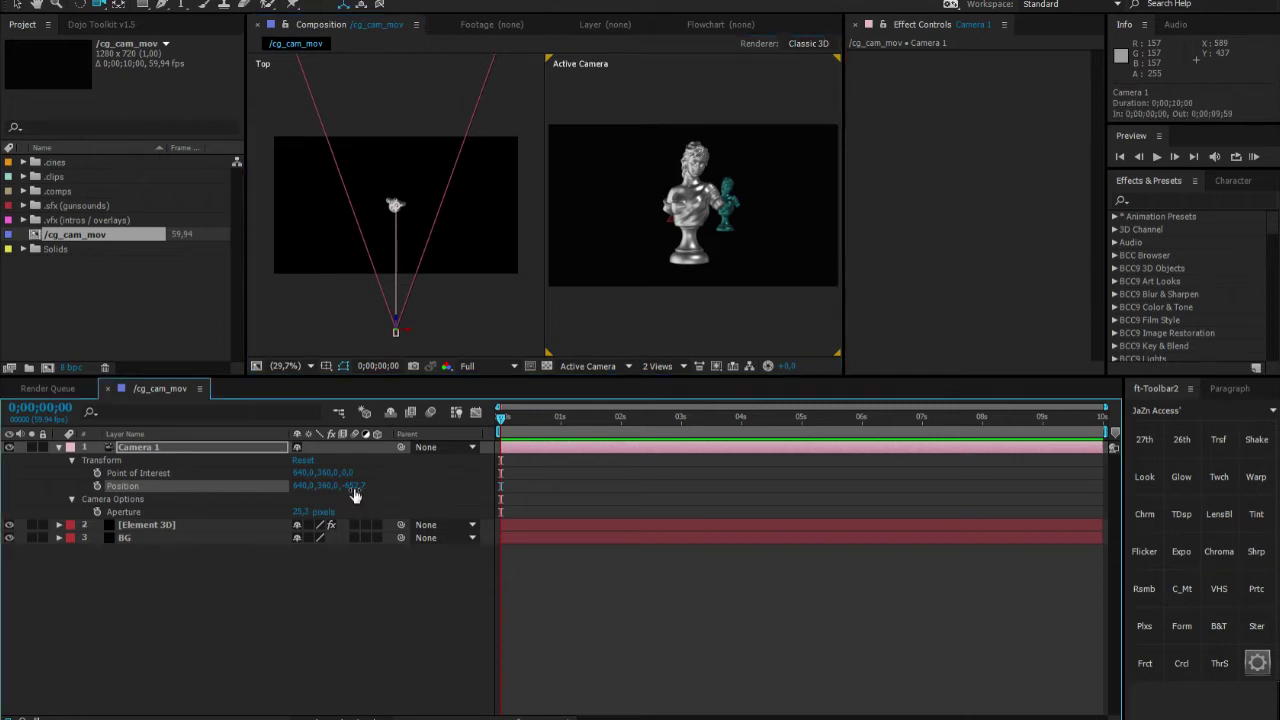
{"action": "left_click_drag", "start_coordinate": [329, 485], "coordinate": [302, 463]}
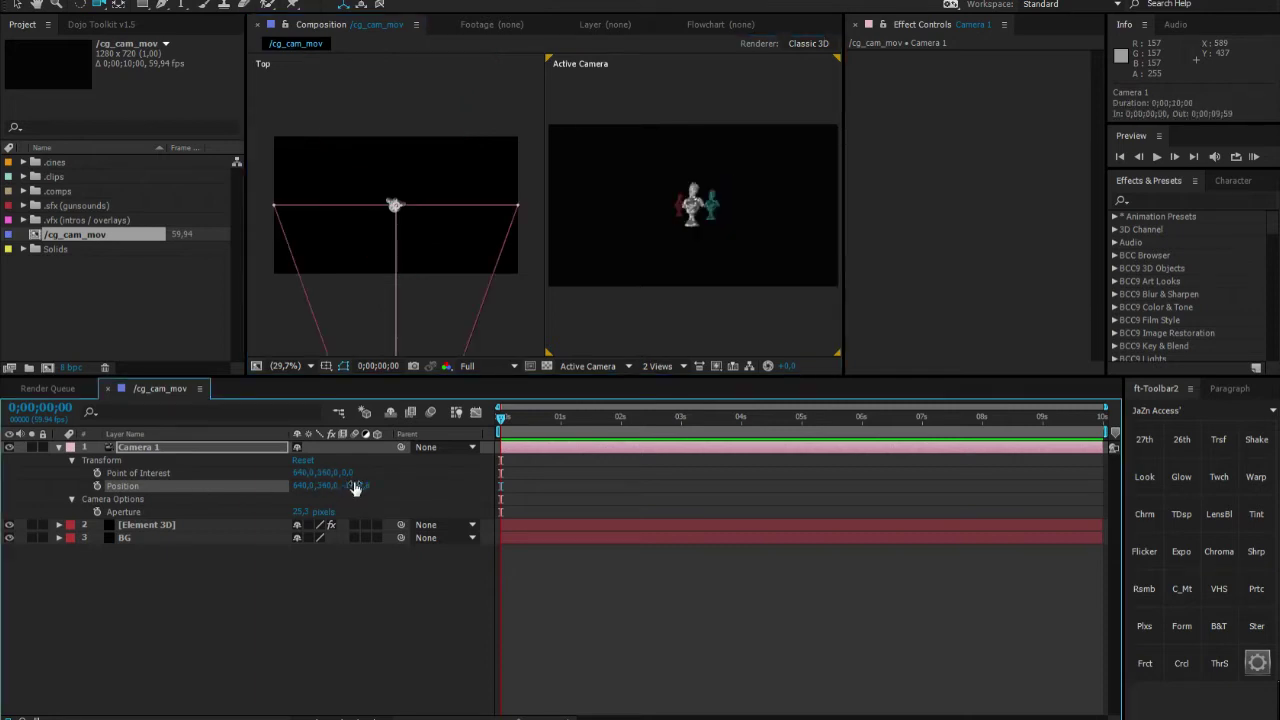
Reveal the Camera Options of Camera 1 and raise its Zoom to about 5753.6 pixels
{"action": "left_click", "coordinate": [167, 448]}
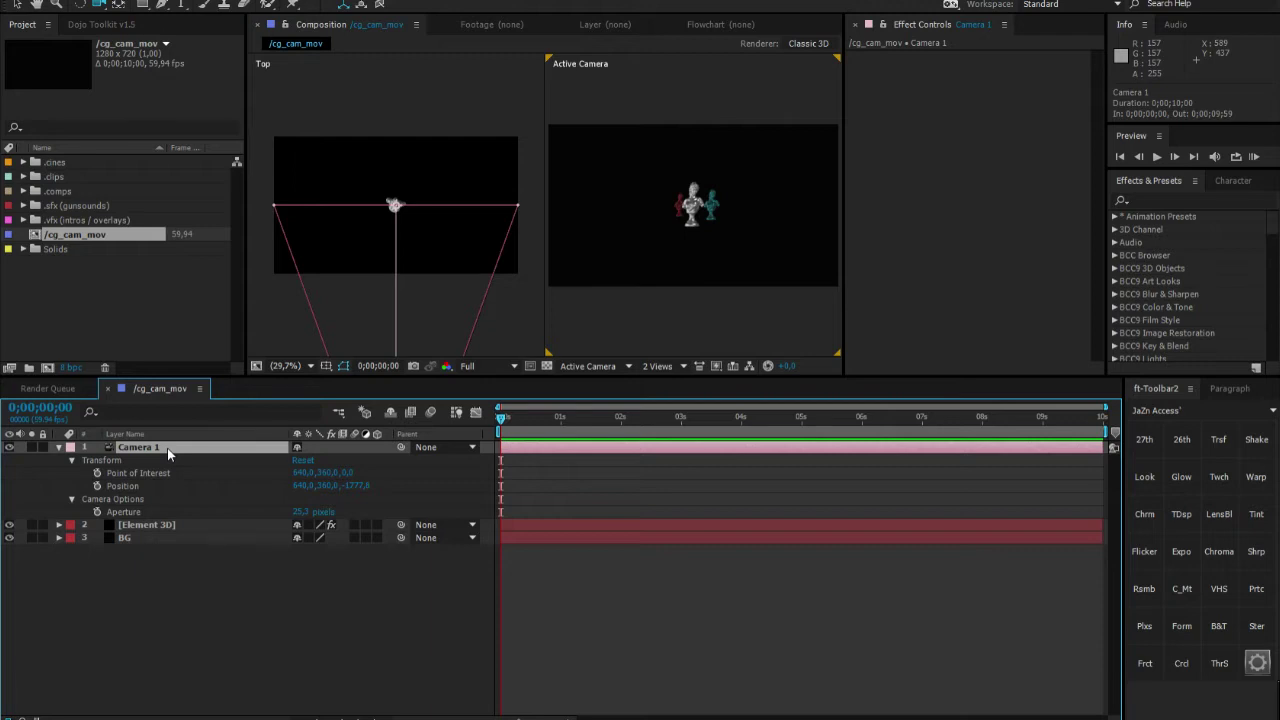
{"action": "key", "text": "a"}
{"action": "key", "text": "a"}
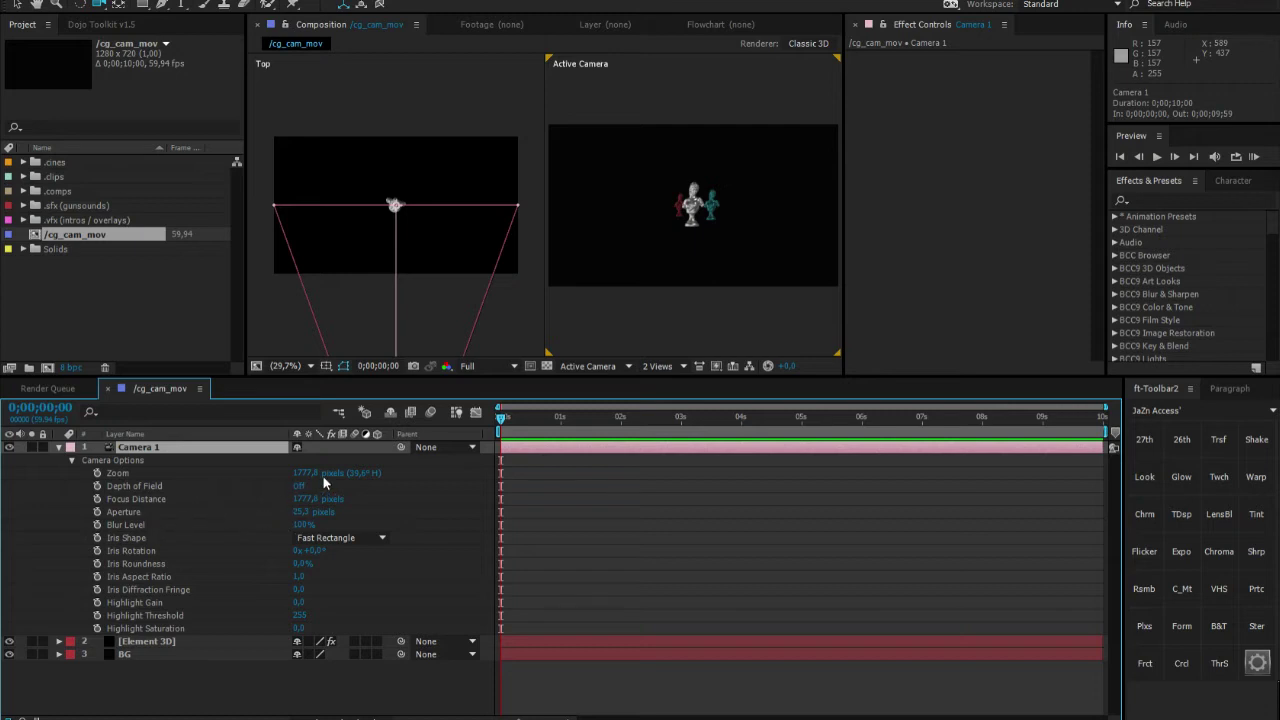
{"action": "left_click", "coordinate": [131, 473]}
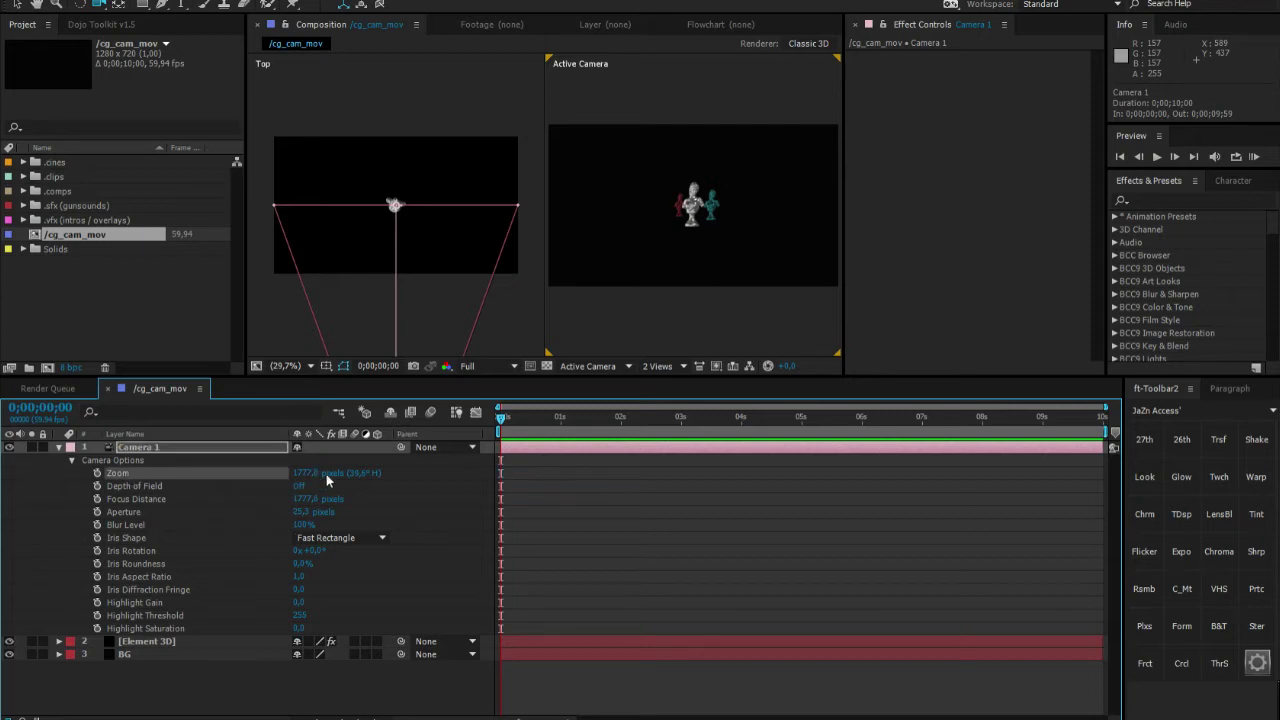
{"action": "left_click_drag", "start_coordinate": [315, 474], "coordinate": [791, 452]}
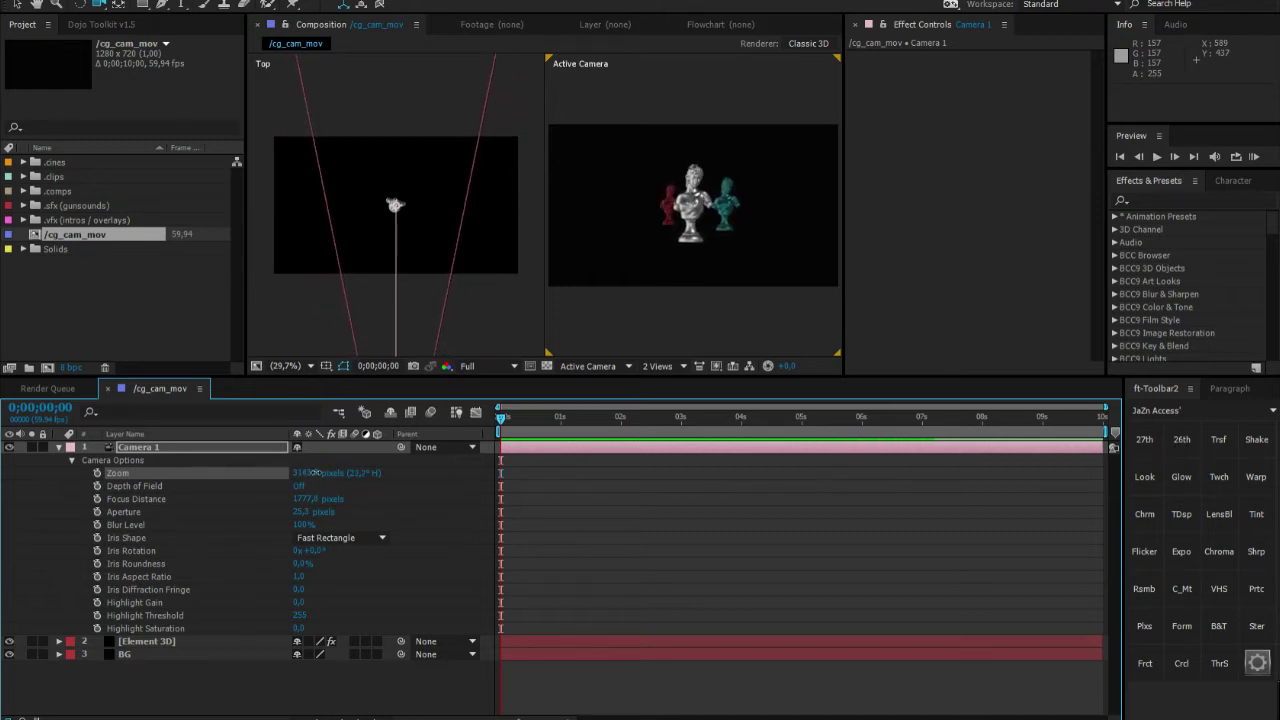
{"action": "left_click_drag", "start_coordinate": [313, 472], "coordinate": [495, 472]}
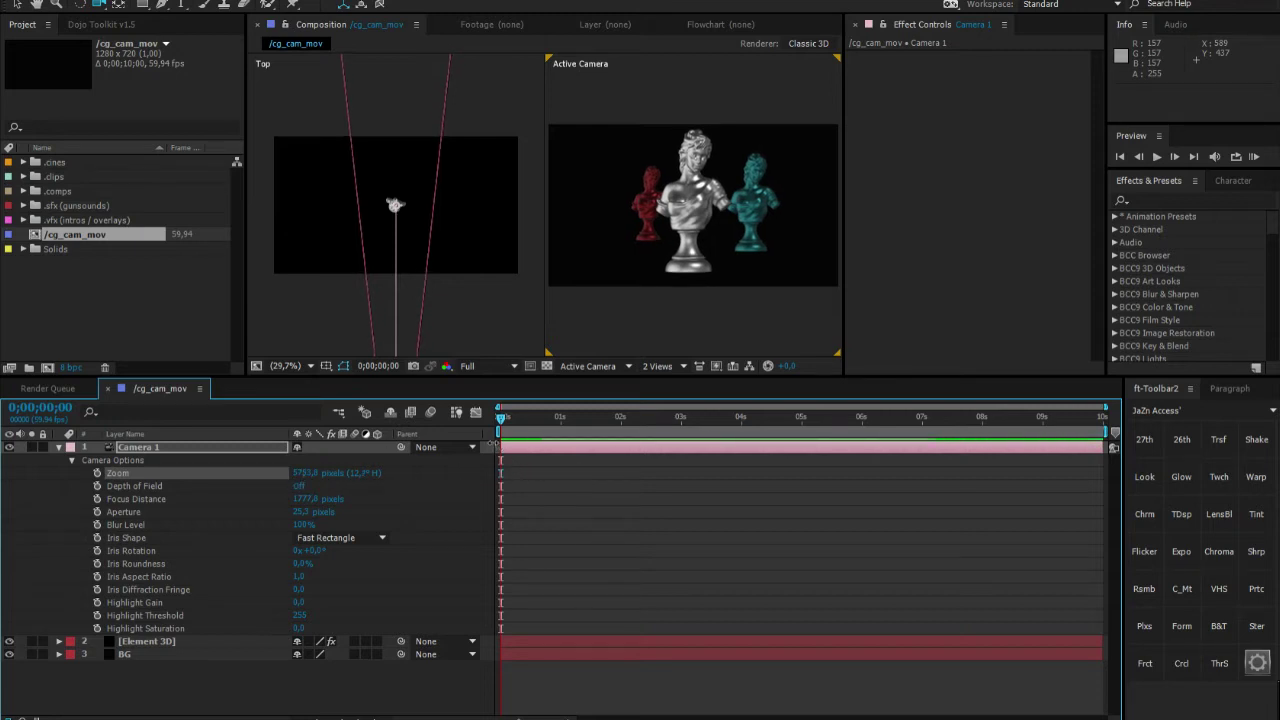
Try orbiting Camera 1 around the busts with the narrow lens and widening the view by lowering its Zoom
{"action": "mouse_move", "coordinate": [650, 230]}
{"action": "left_mouse_down"}
{"action": "mouse_move", "coordinate": [662, 236]}
{"action": "mouse_move", "coordinate": [651, 233]}
{"action": "left_mouse_up"}
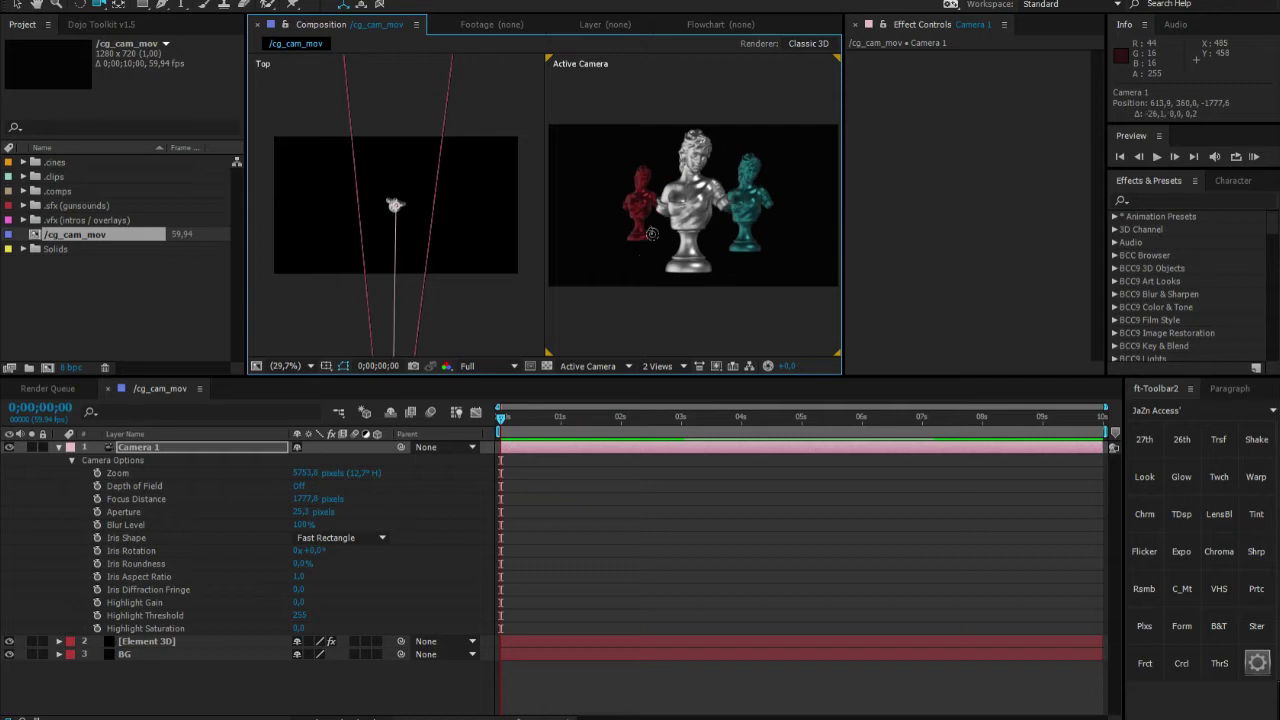
{"action": "left_click", "coordinate": [430, 412]}
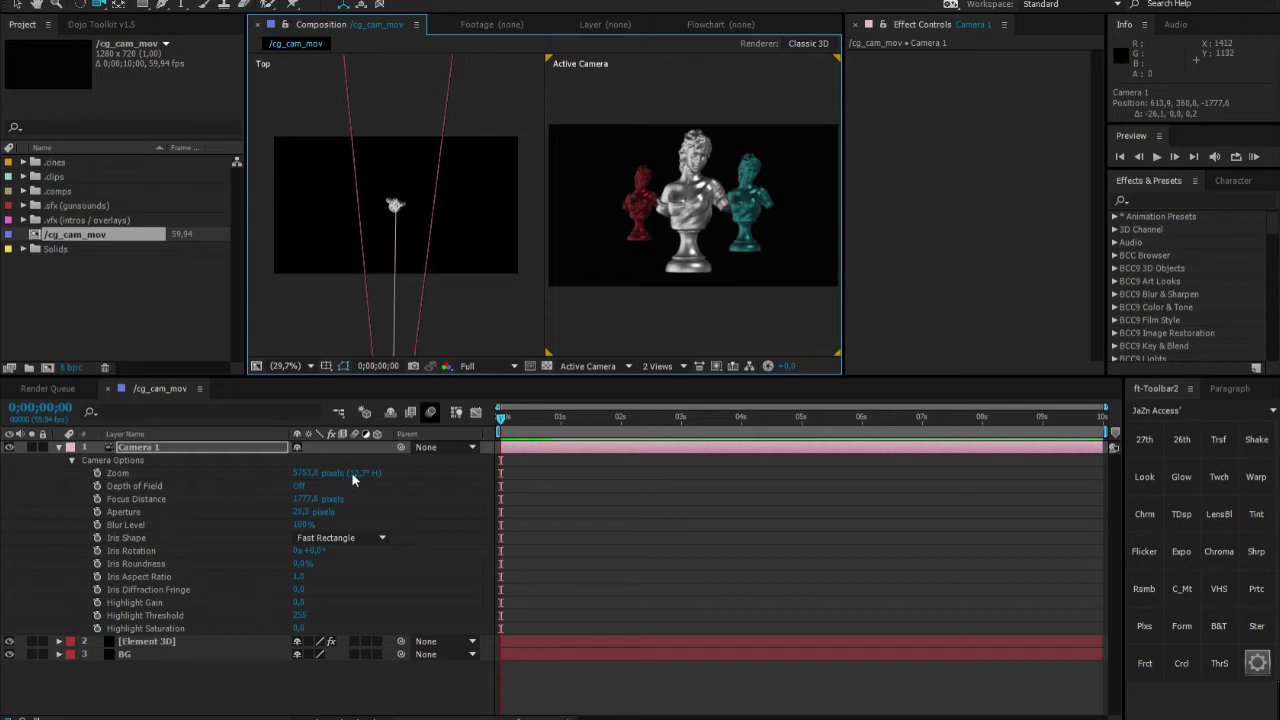
{"action": "left_click_drag", "start_coordinate": [305, 476], "coordinate": [400, 474]}
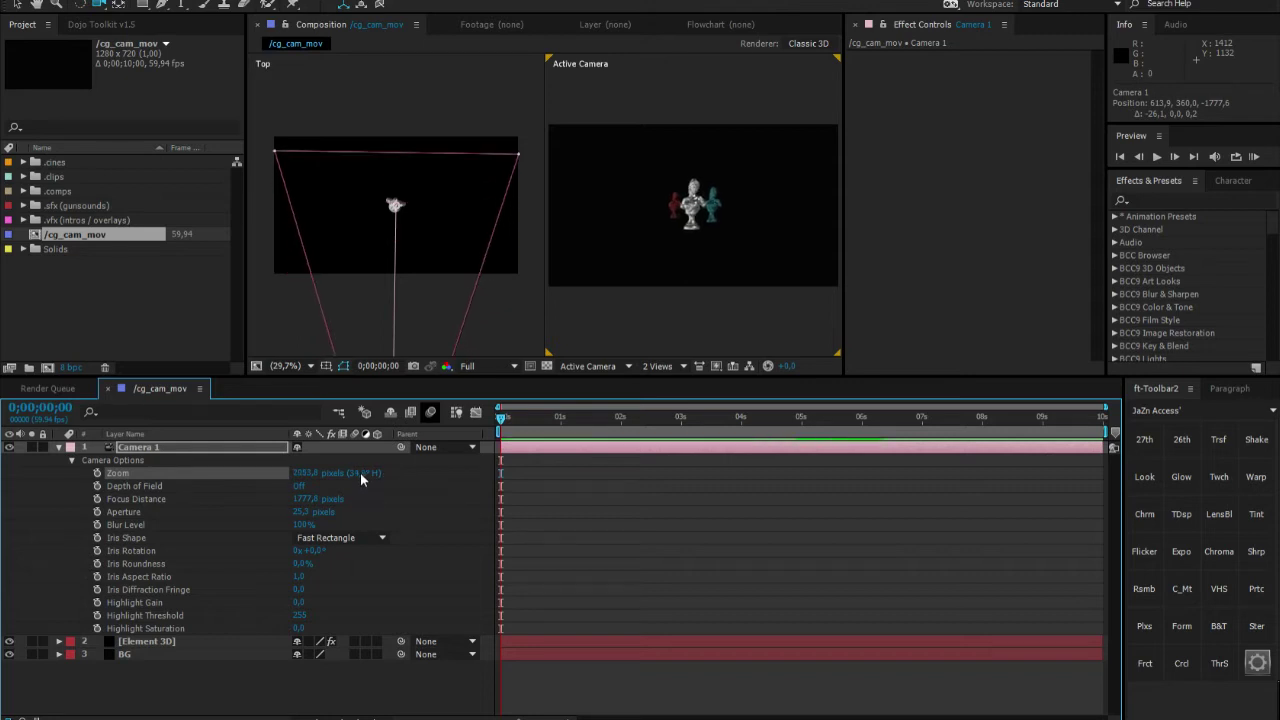
{"action": "left_click_drag", "start_coordinate": [297, 474], "coordinate": [256, 474]}
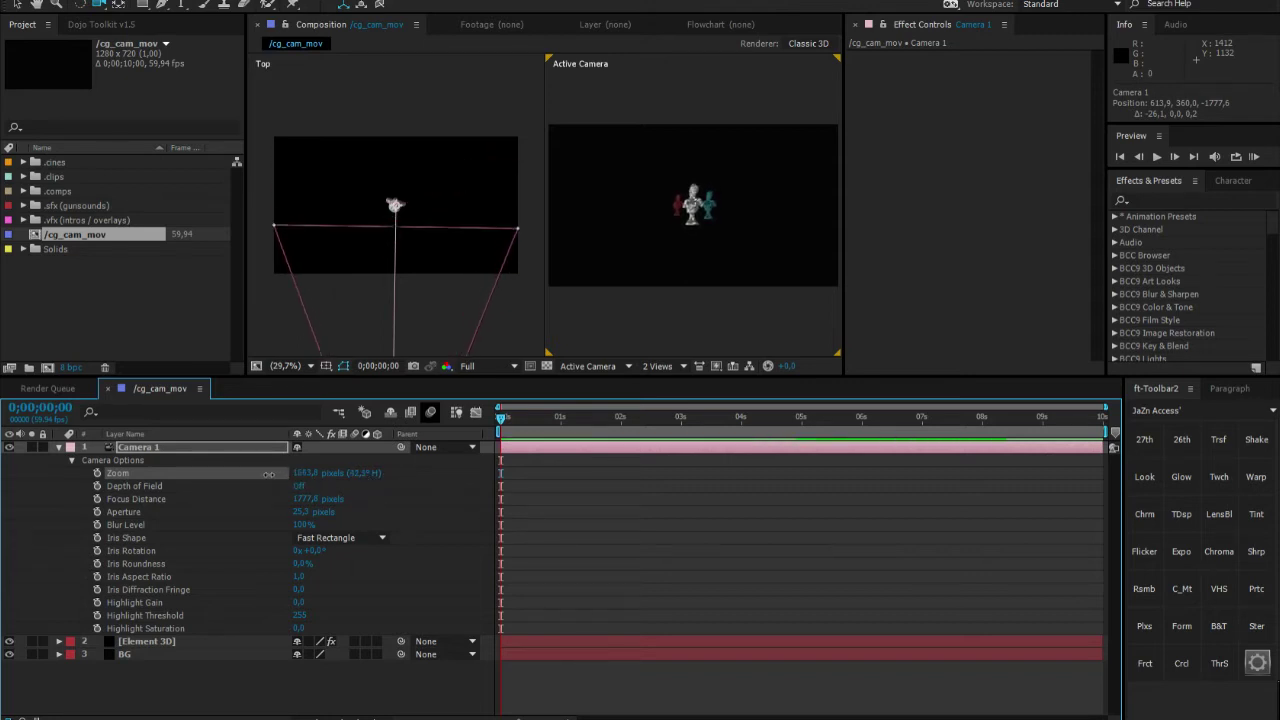
Set Camera 1's Zoom to 1777.8 pixels, reveal its modified properties and reset its transform
{"action": "left_click", "coordinate": [307, 472]}
{"action": "type", "text": "1280"}
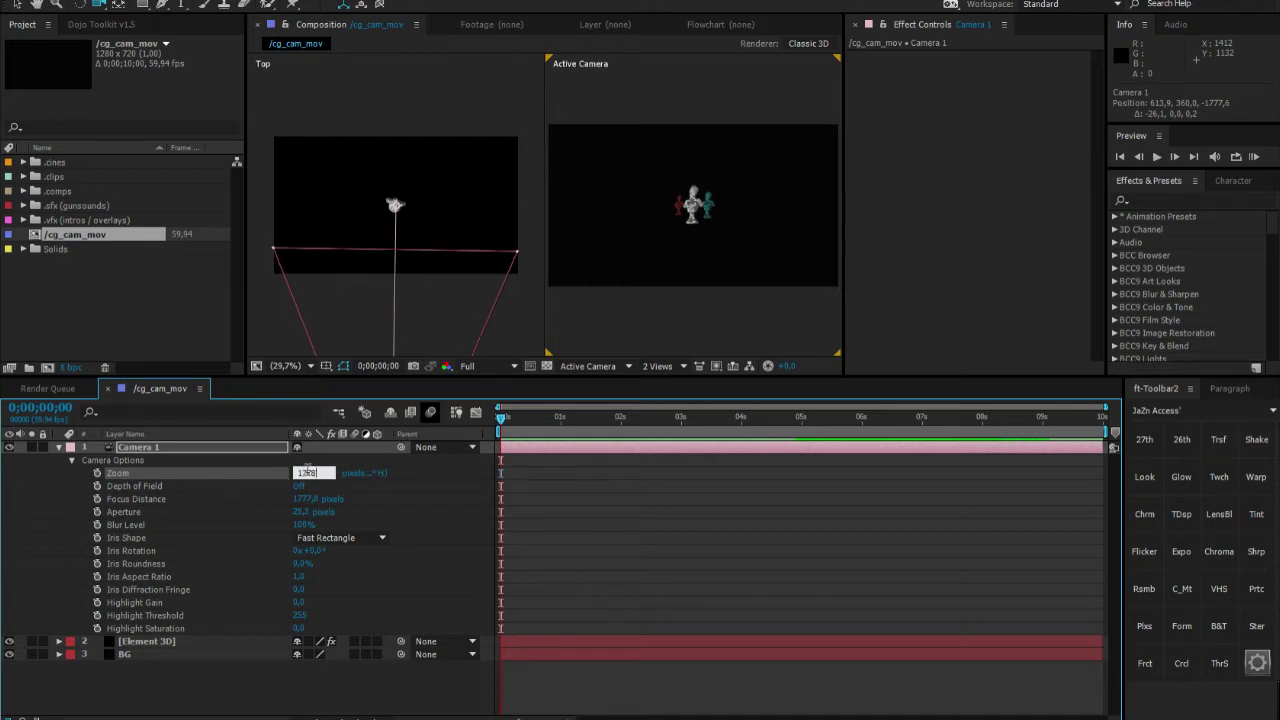
{"action": "type", "text": "8"}
{"action": "key", "text": "Return"}
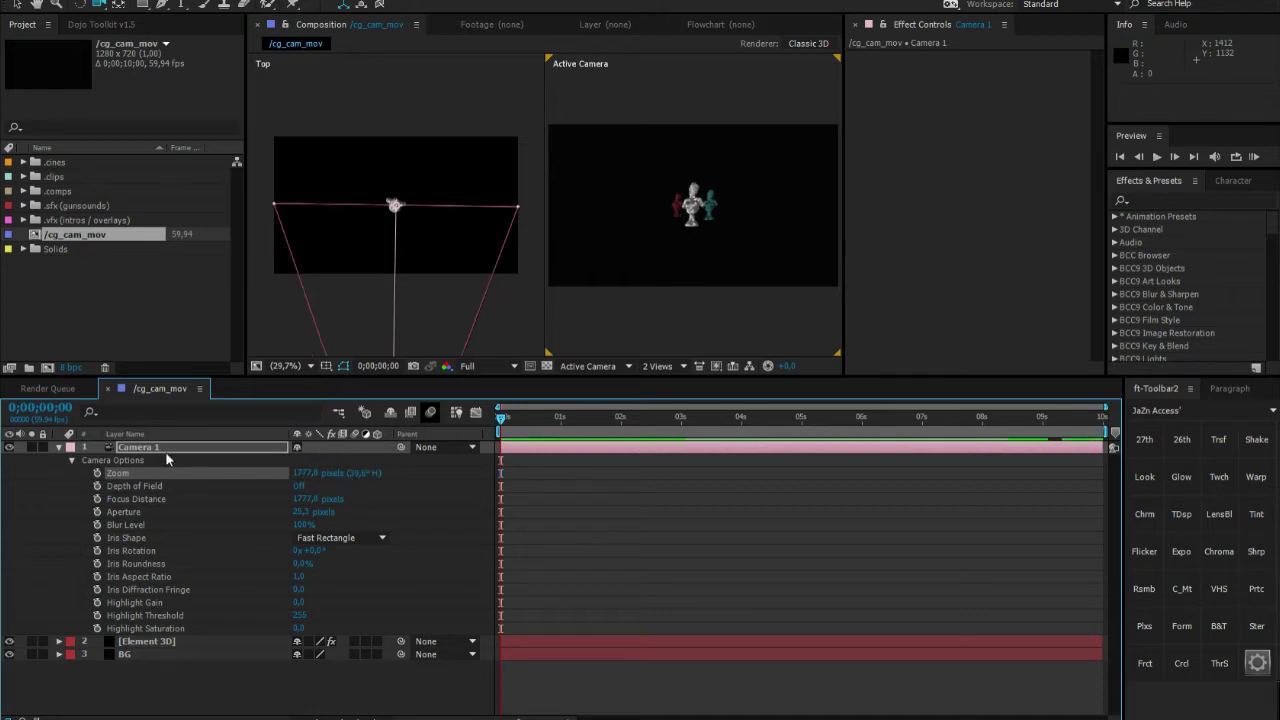
{"action": "key", "text": "u"}
{"action": "key", "text": "u"}
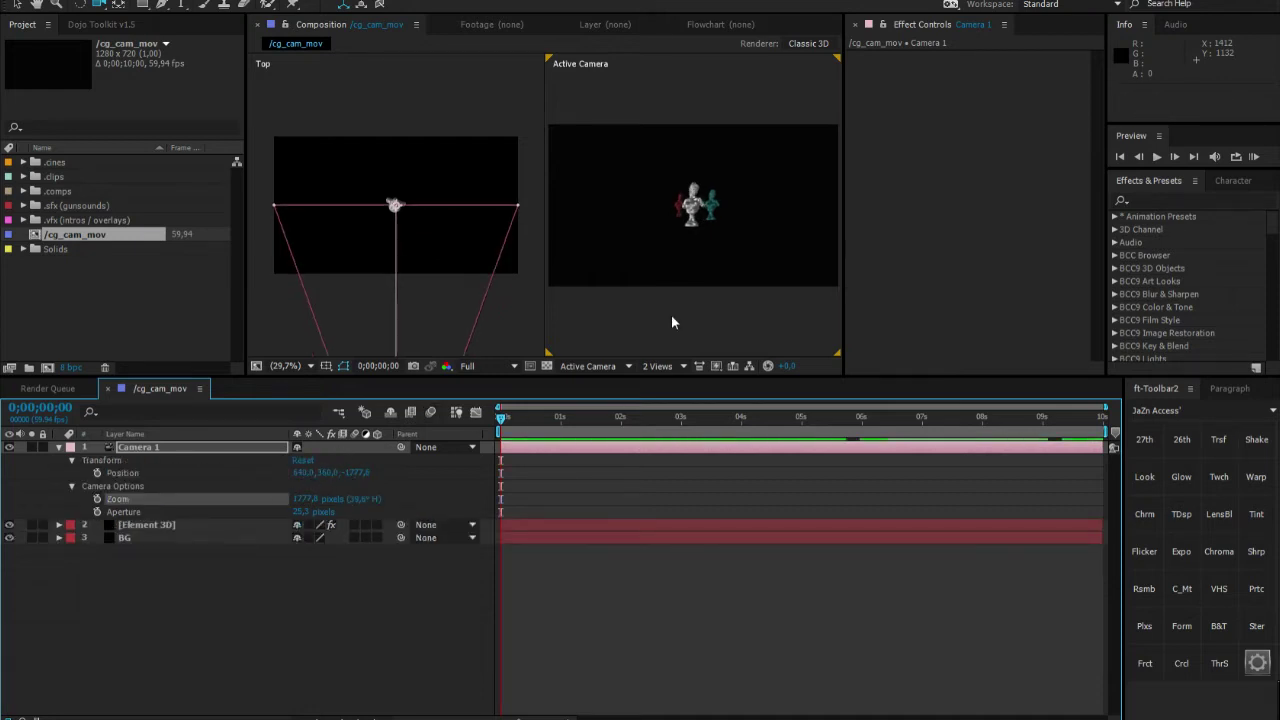
Dolly the camera towards the busts to a Z position of about -713.4 and switch to a single view
{"action": "left_click_drag", "start_coordinate": [671, 316], "coordinate": [679, 283]}
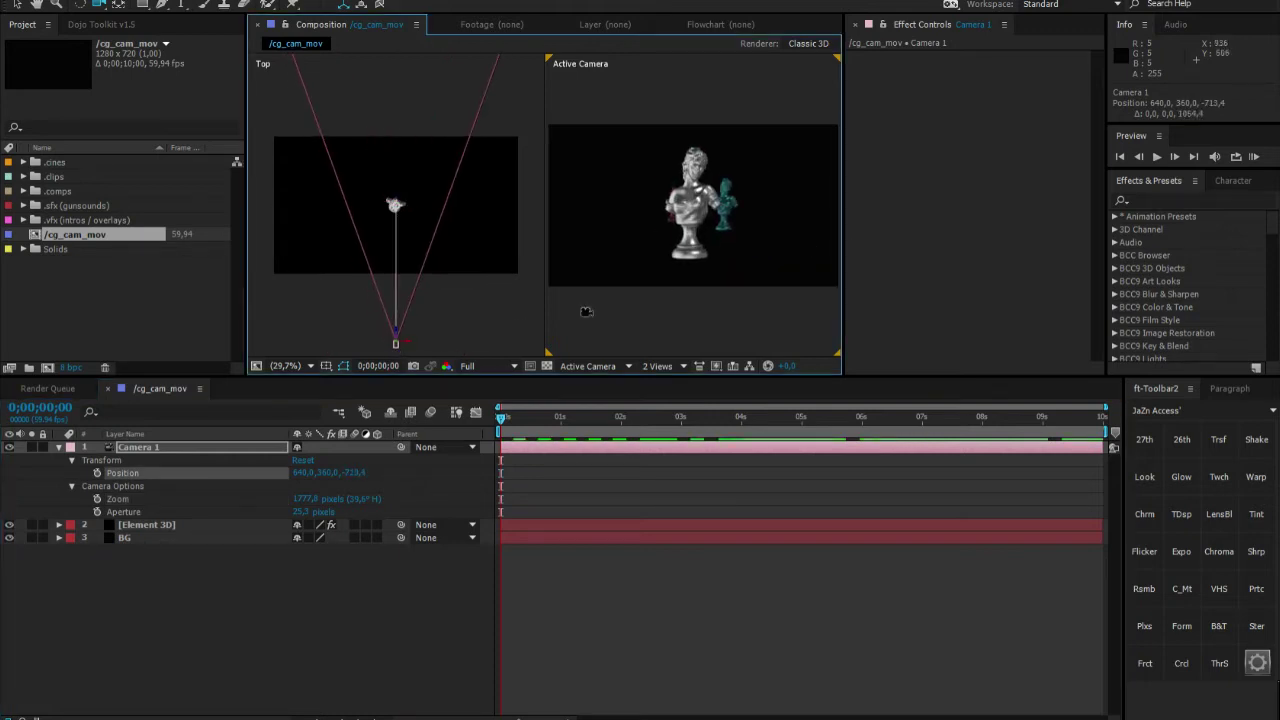
{"action": "left_click", "coordinate": [652, 367]}
{"action": "left_click", "coordinate": [678, 384]}
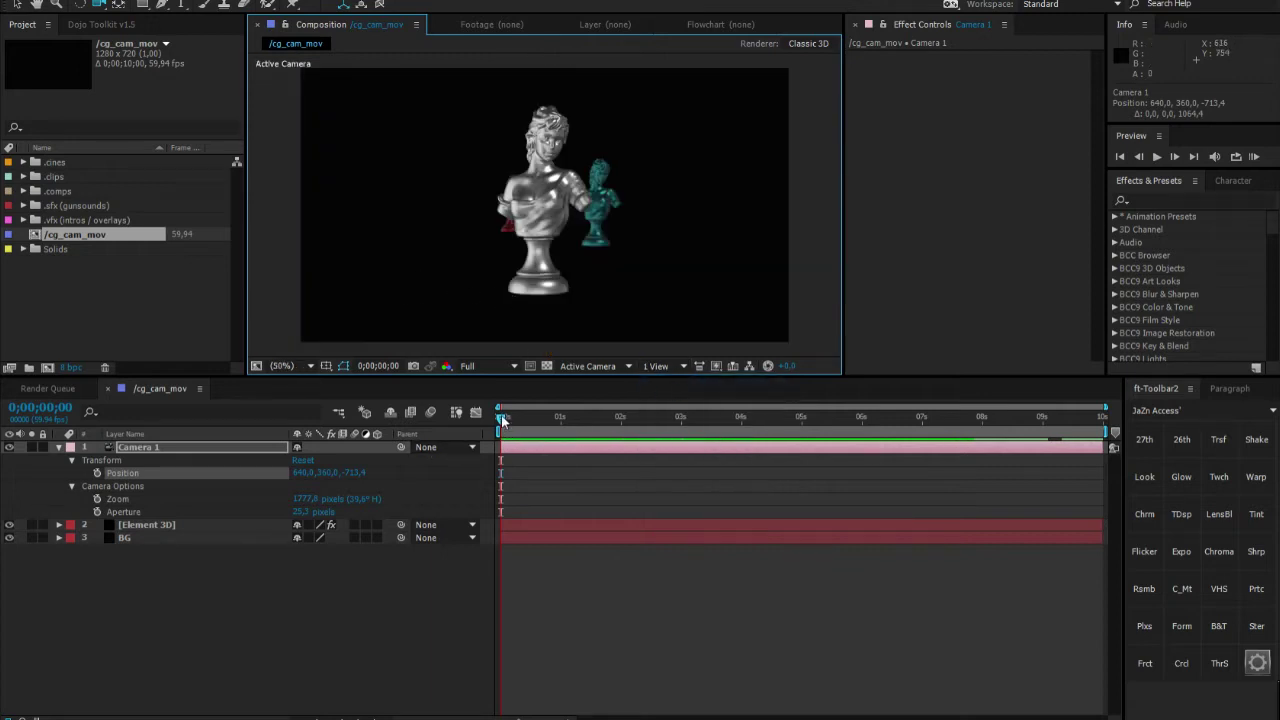
Keyframe Camera 1's Position at 0 seconds and move it to about 851.7, 253.1, -239.2 at 2 seconds
{"action": "key", "text": "u"}
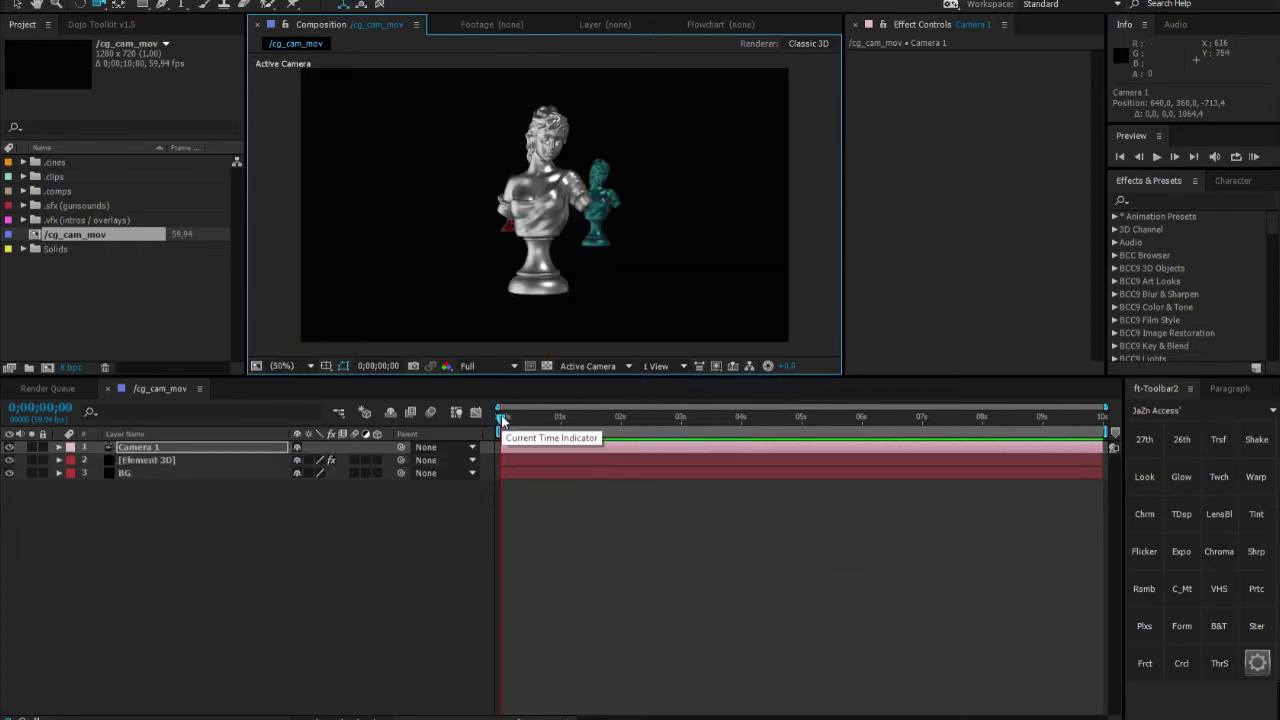
{"action": "key", "text": "p"}
{"action": "left_click", "coordinate": [98, 460]}
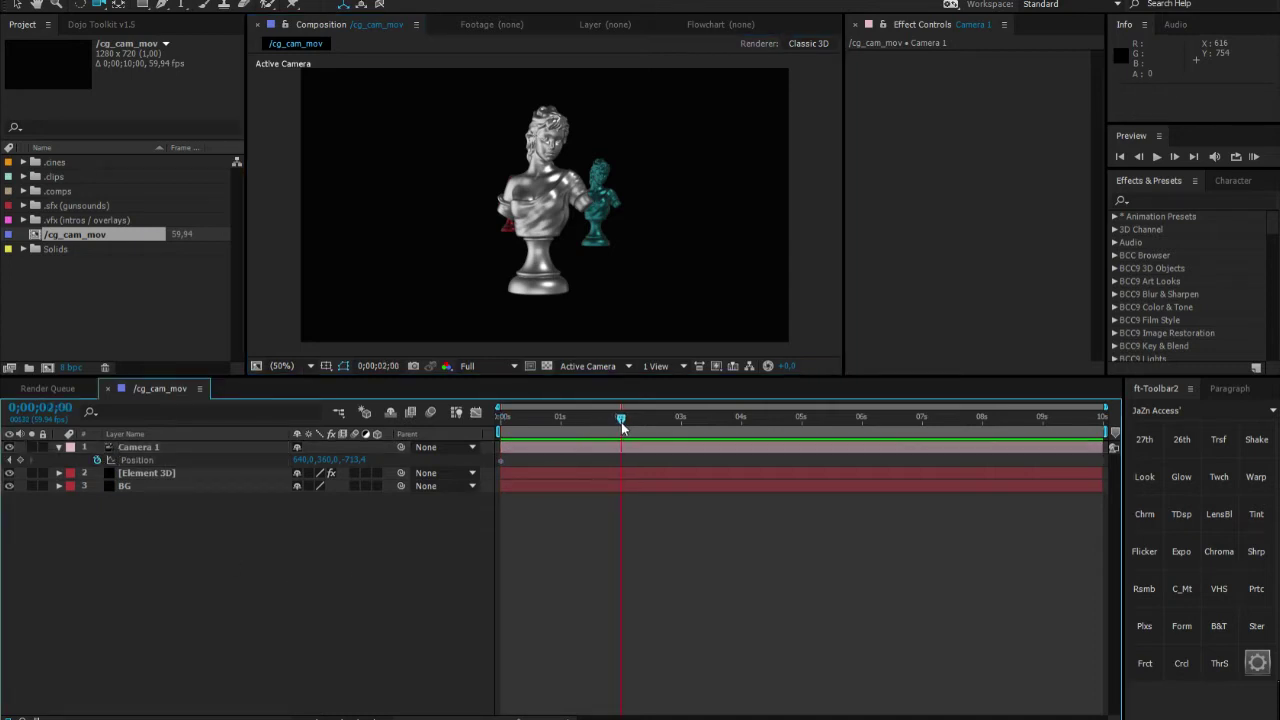
{"action": "left_click_drag", "start_coordinate": [552, 253], "coordinate": [548, 140]}
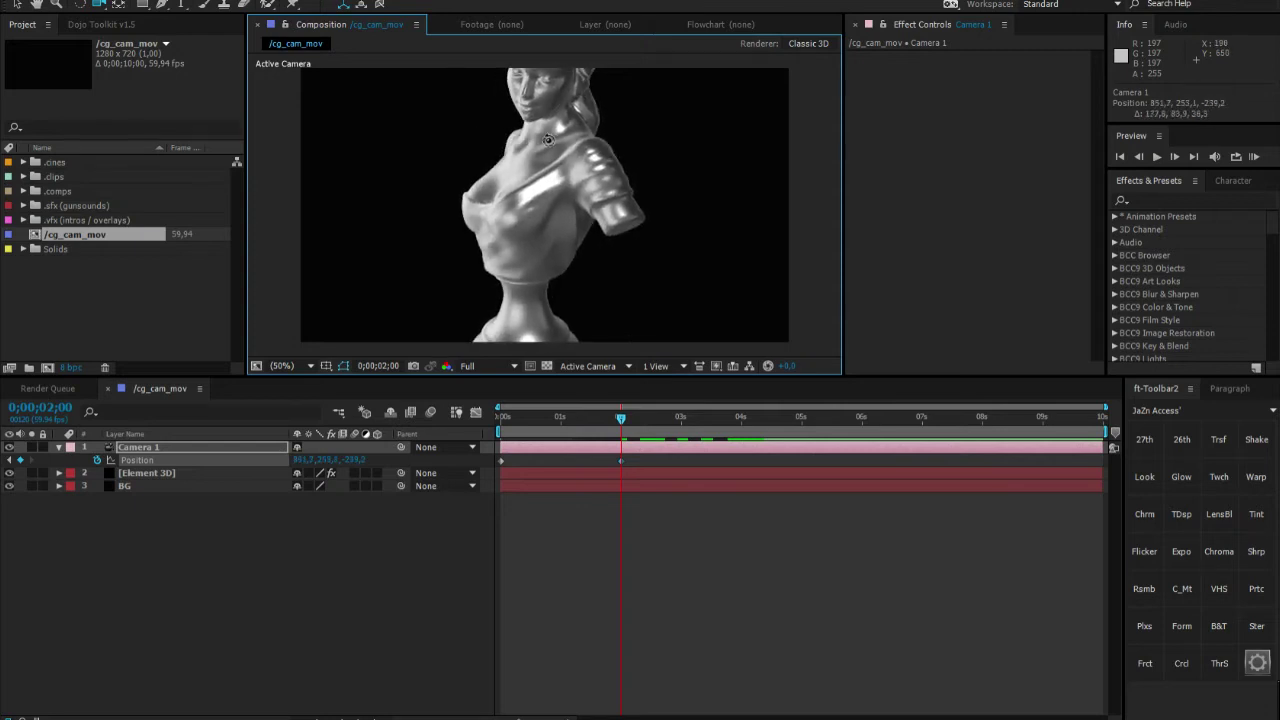
Set the X and Y values of the camera's Position keyframe at 2 seconds to 640 and 360
{"action": "left_click_drag", "start_coordinate": [550, 412], "coordinate": [501, 422]}
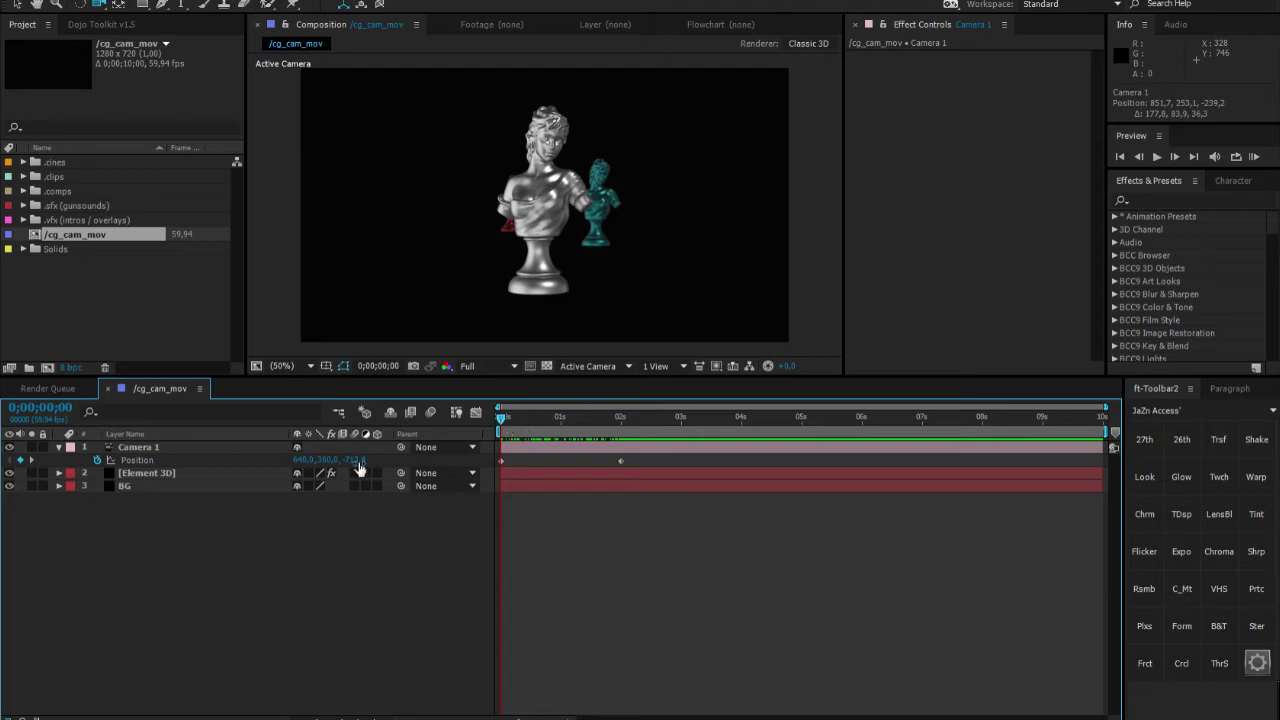
{"action": "left_click", "coordinate": [620, 421]}
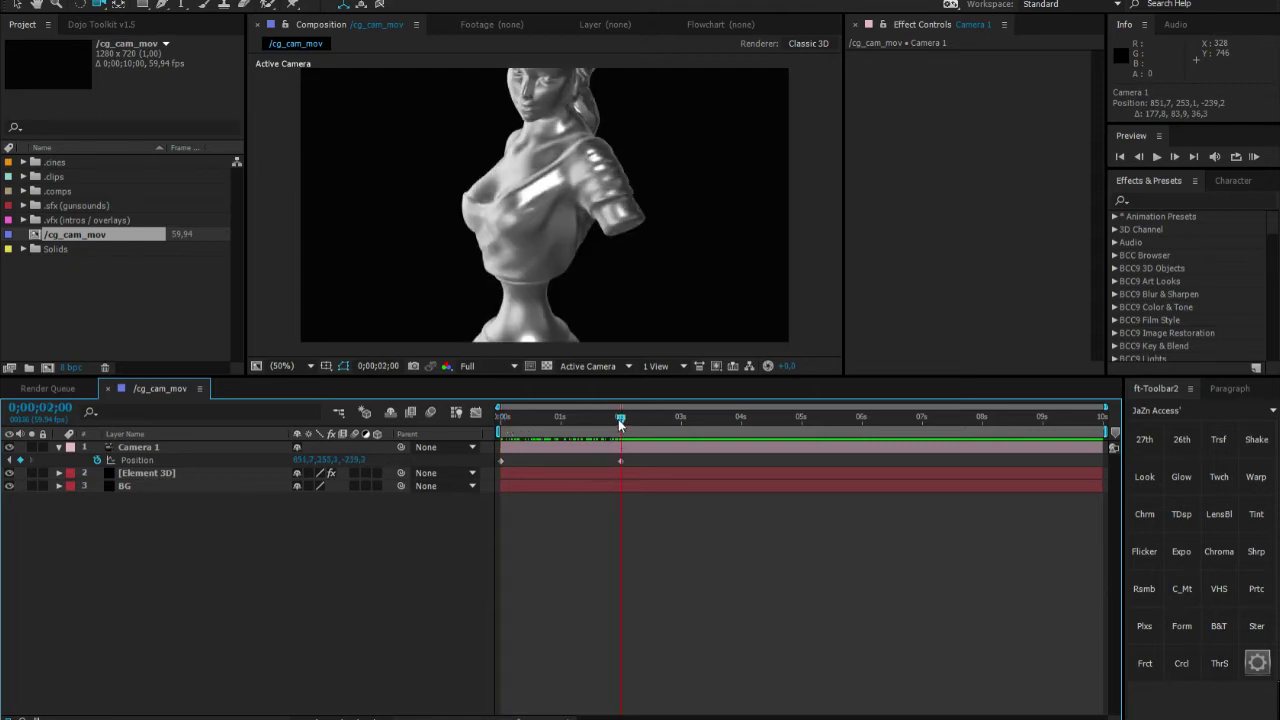
{"action": "left_click", "coordinate": [301, 459]}
{"action": "type", "text": "640"}
{"action": "key", "text": "Tab"}
{"action": "type", "text": "360"}
{"action": "key", "text": "Return"}
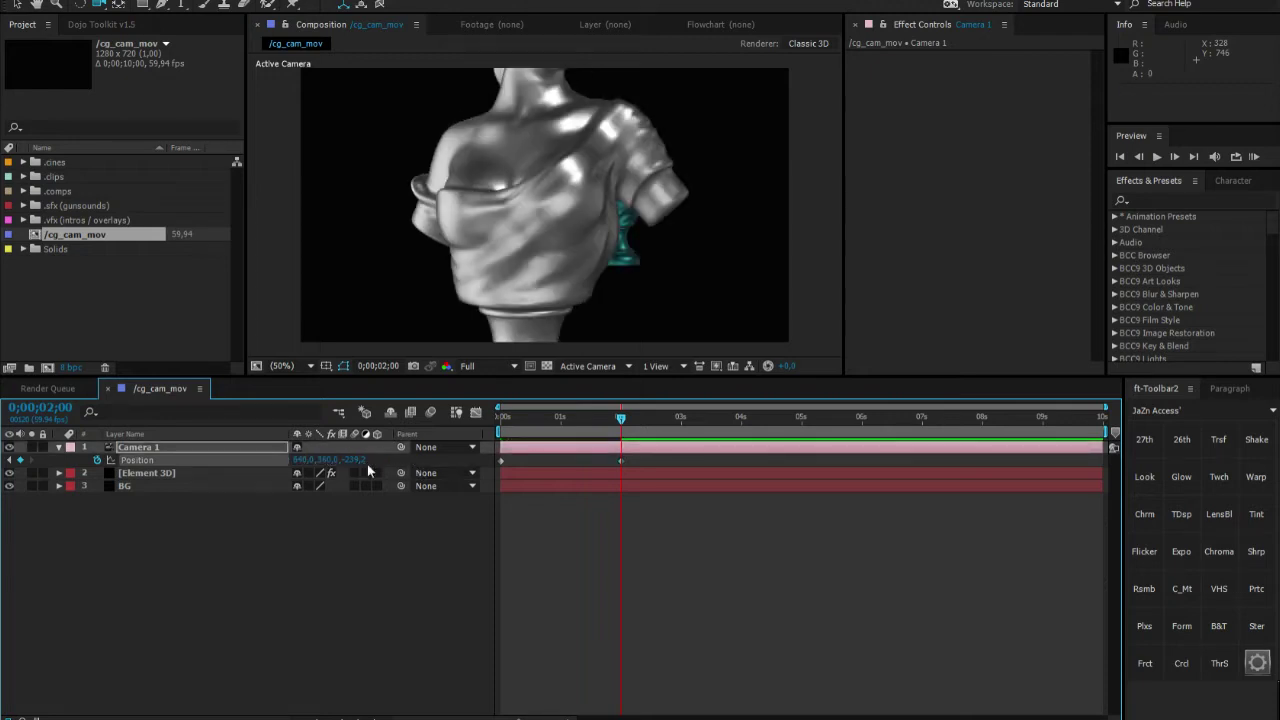
{"action": "left_click", "coordinate": [354, 505]}
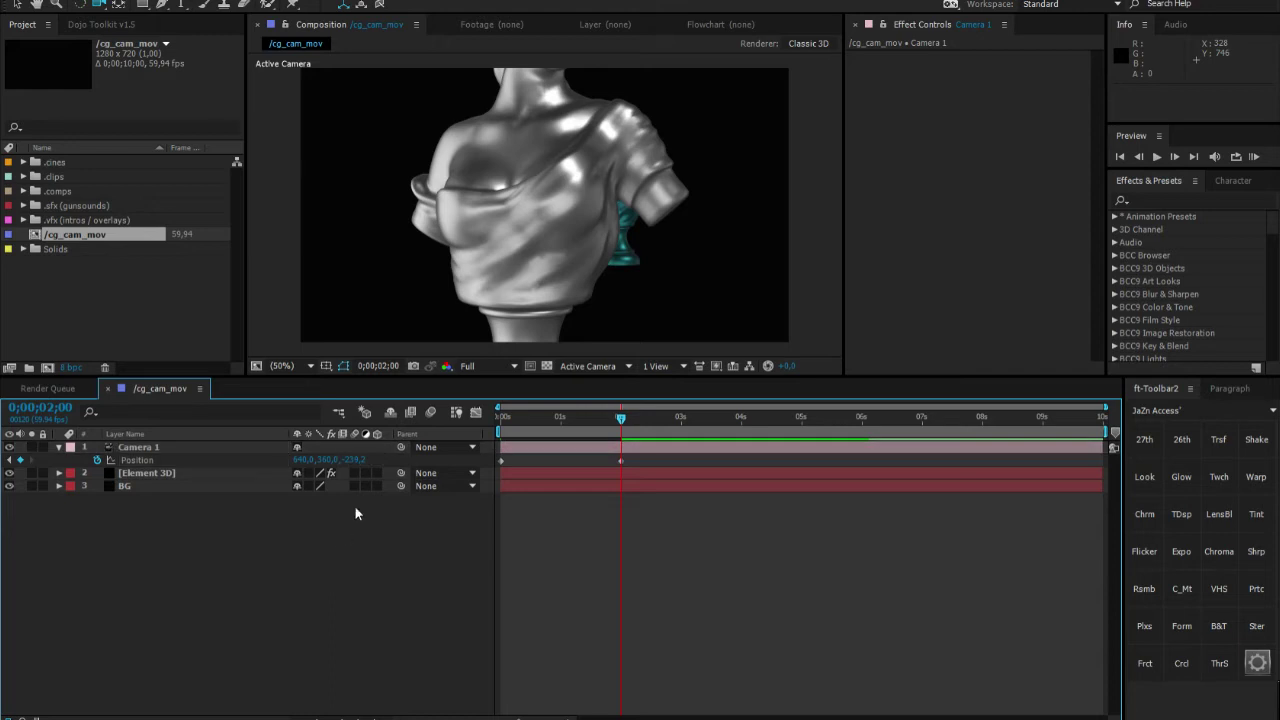
Replace the 2-second Position keyframe with a copy of the first one and set its Position to 1280, 360, 0
{"action": "right_click", "coordinate": [500, 463]}
{"action": "left_click", "coordinate": [500, 460]}
{"action": "key", "text": "ctrl+c"}
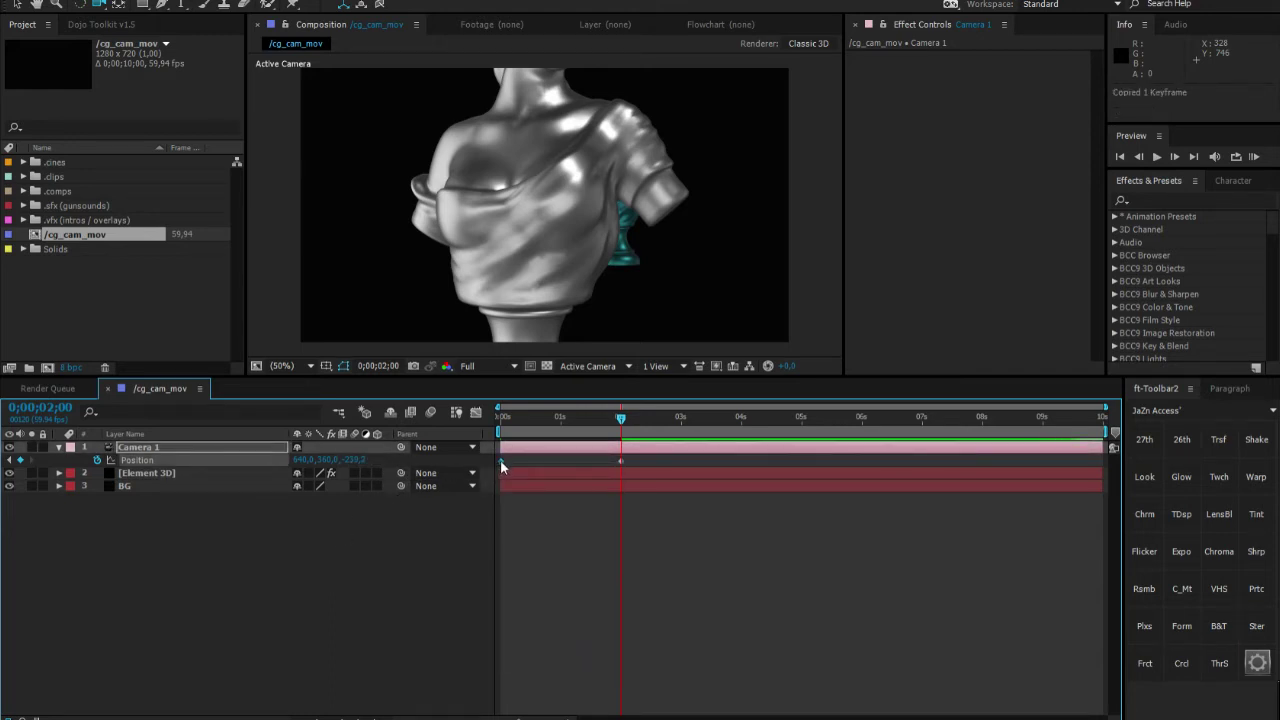
{"action": "key", "text": "ctrl+v"}
{"action": "left_click", "coordinate": [378, 543]}
{"action": "left_click_drag", "start_coordinate": [302, 460], "coordinate": [769, 457]}
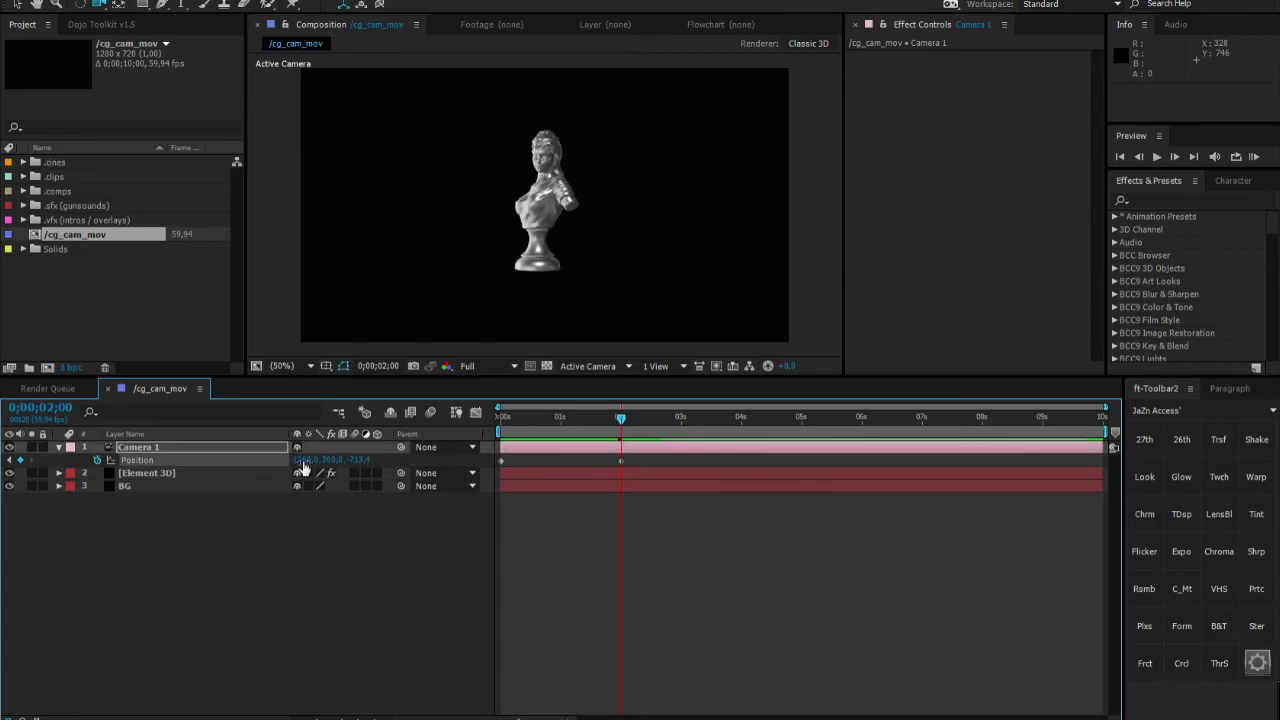
{"action": "left_click", "coordinate": [306, 459]}
{"action": "key", "text": "Return"}
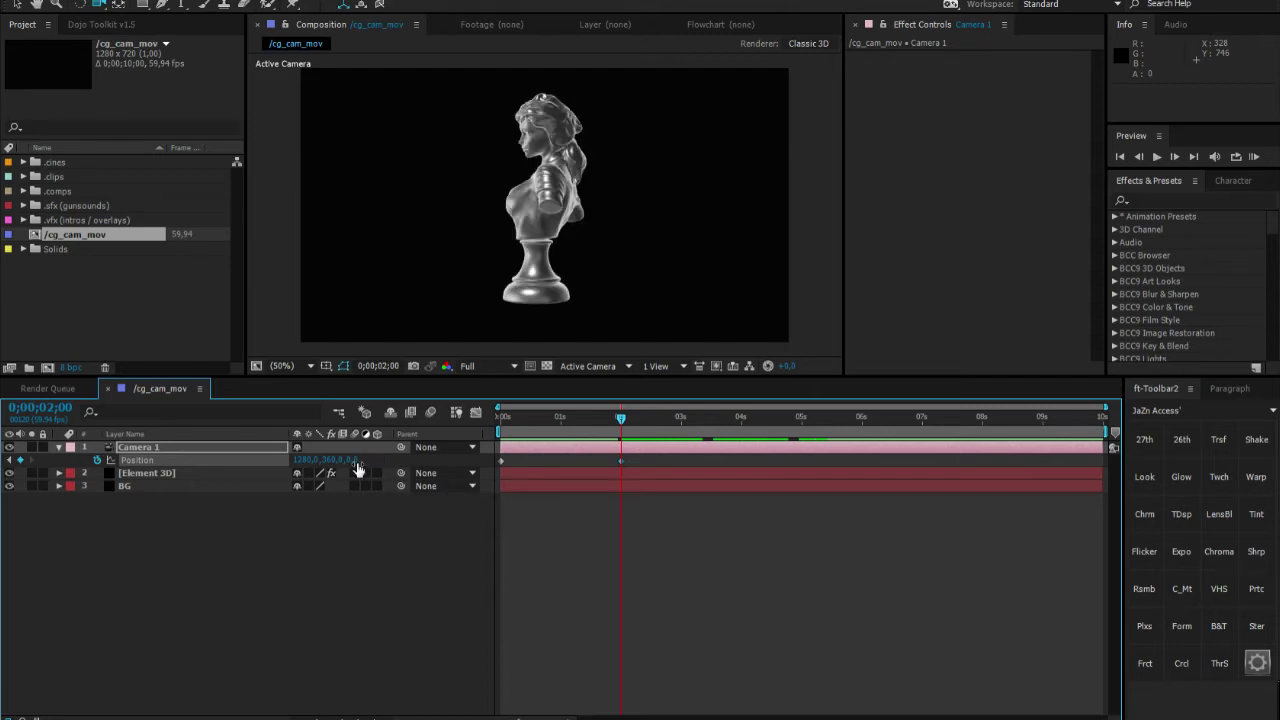
Switch to two horizontal views and play the animated camera move from the start
{"action": "left_click_drag", "start_coordinate": [525, 416], "coordinate": [571, 428]}
{"action": "left_click", "coordinate": [657, 366]}
{"action": "left_click", "coordinate": [666, 404]}
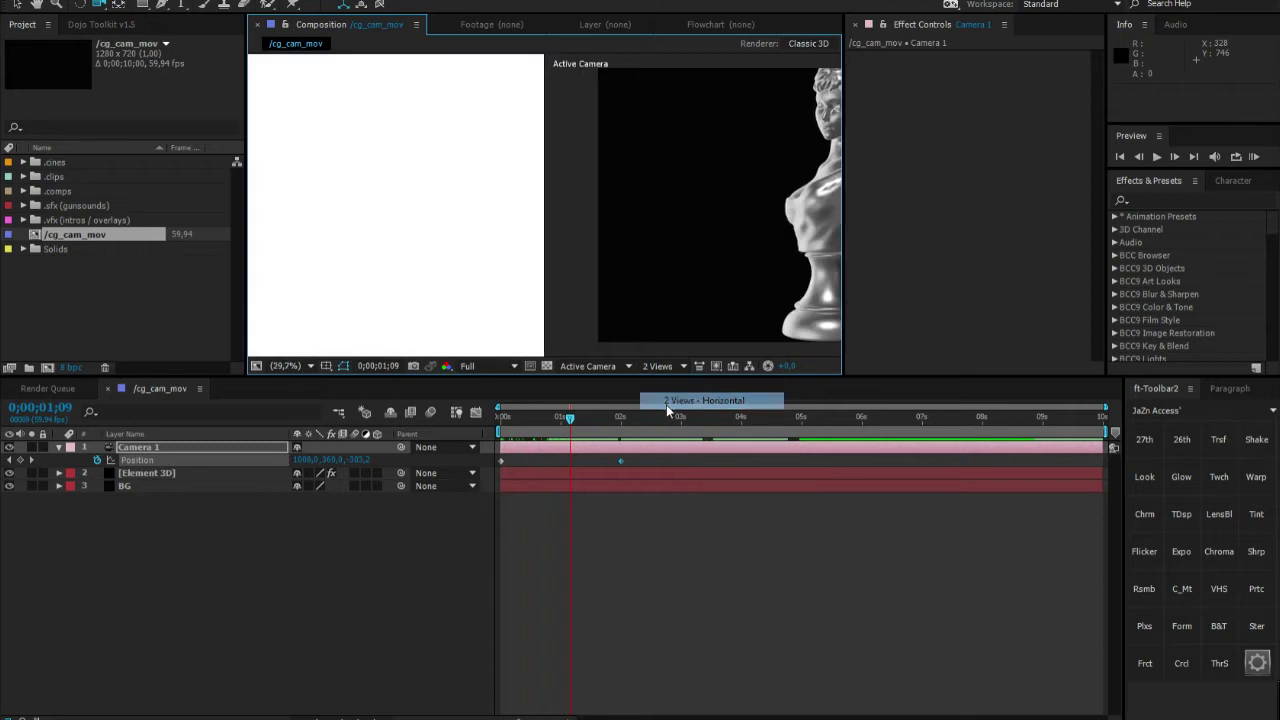
{"action": "key", "text": "Home"}
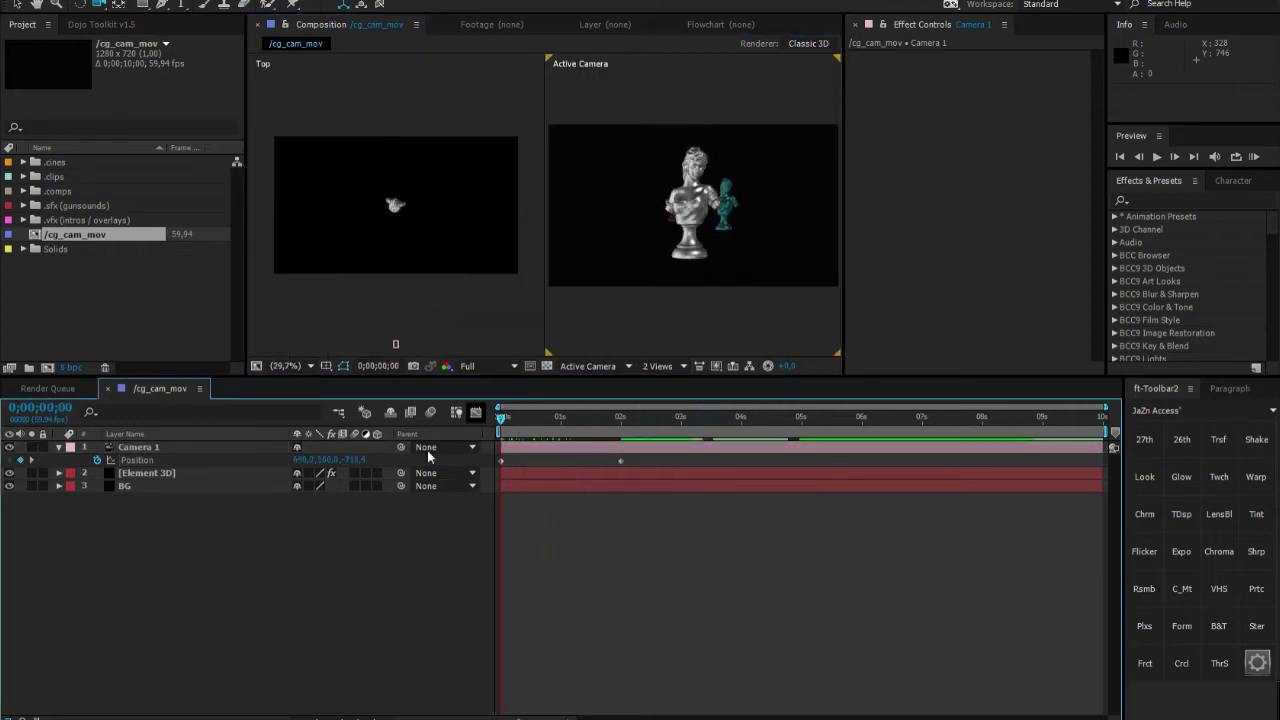
{"action": "left_click", "coordinate": [218, 448]}
{"action": "key", "text": "space"}
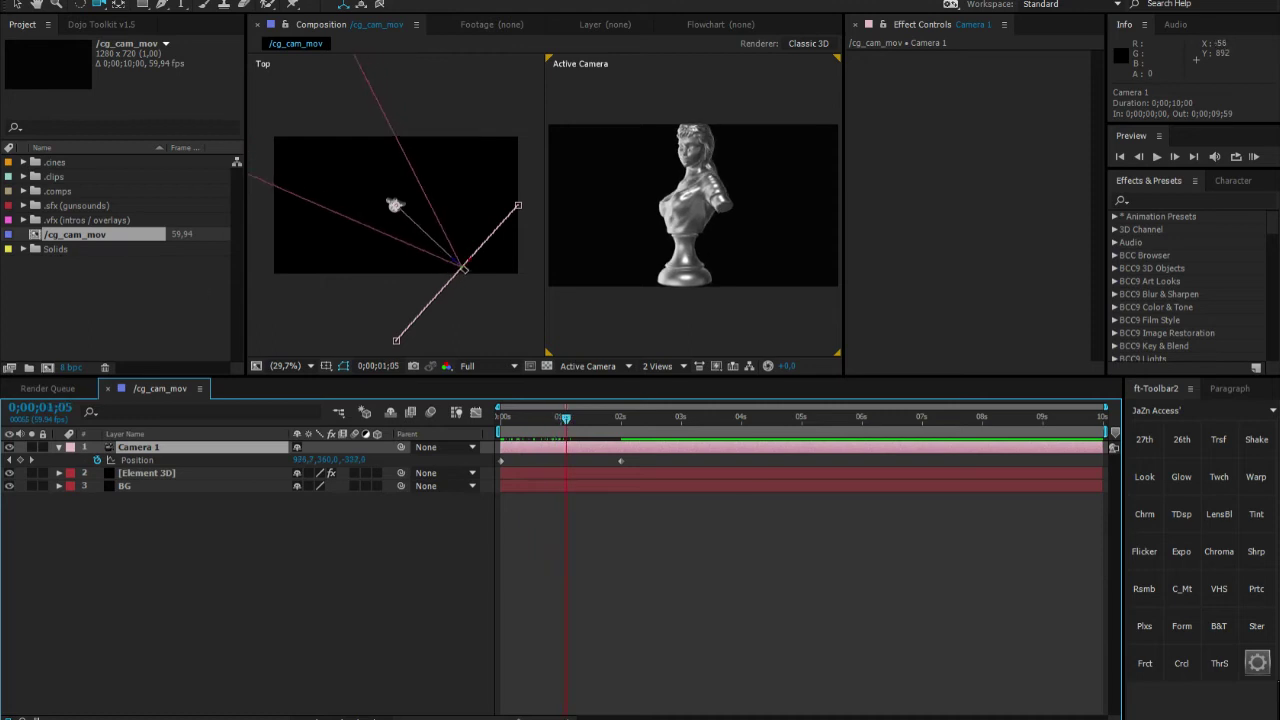
Bend the camera's straight motion path in the Top view into an arc by pulling out both keyframes' Bezier handles
{"action": "left_click", "coordinate": [399, 341]}
{"action": "left_click_drag", "start_coordinate": [397, 341], "coordinate": [463, 343]}
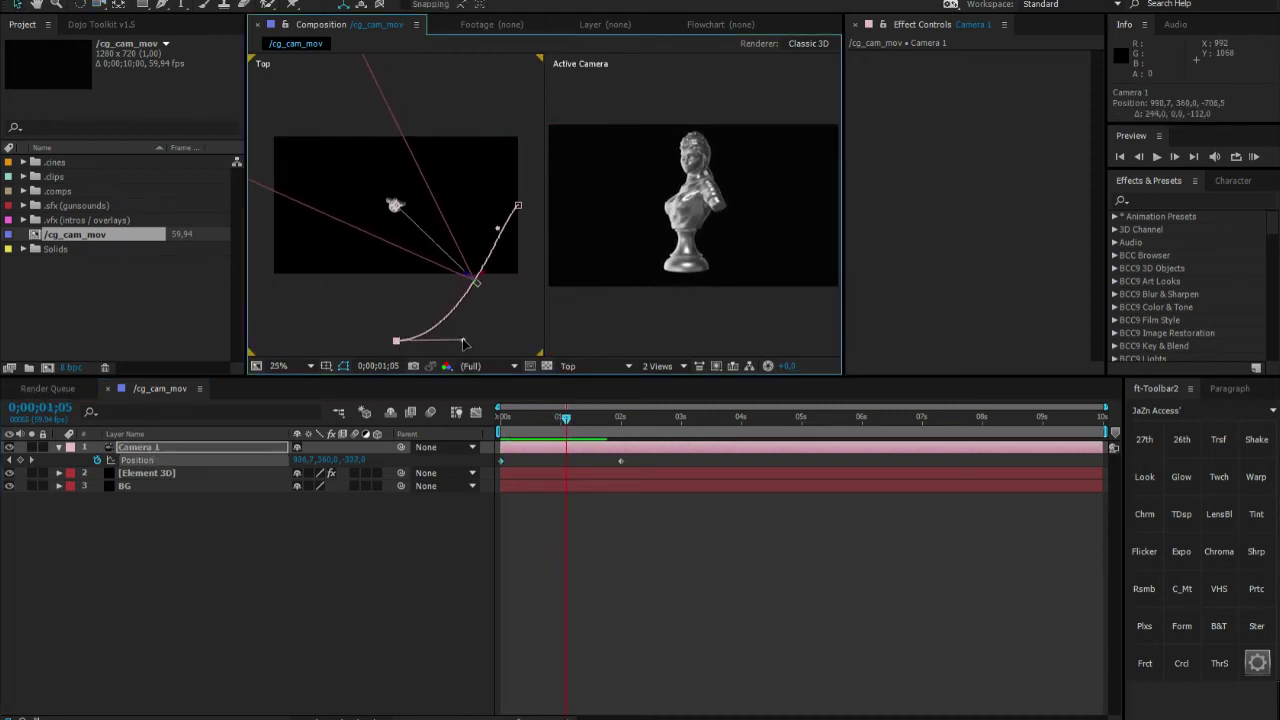
{"action": "left_click_drag", "start_coordinate": [497, 229], "coordinate": [517, 274]}
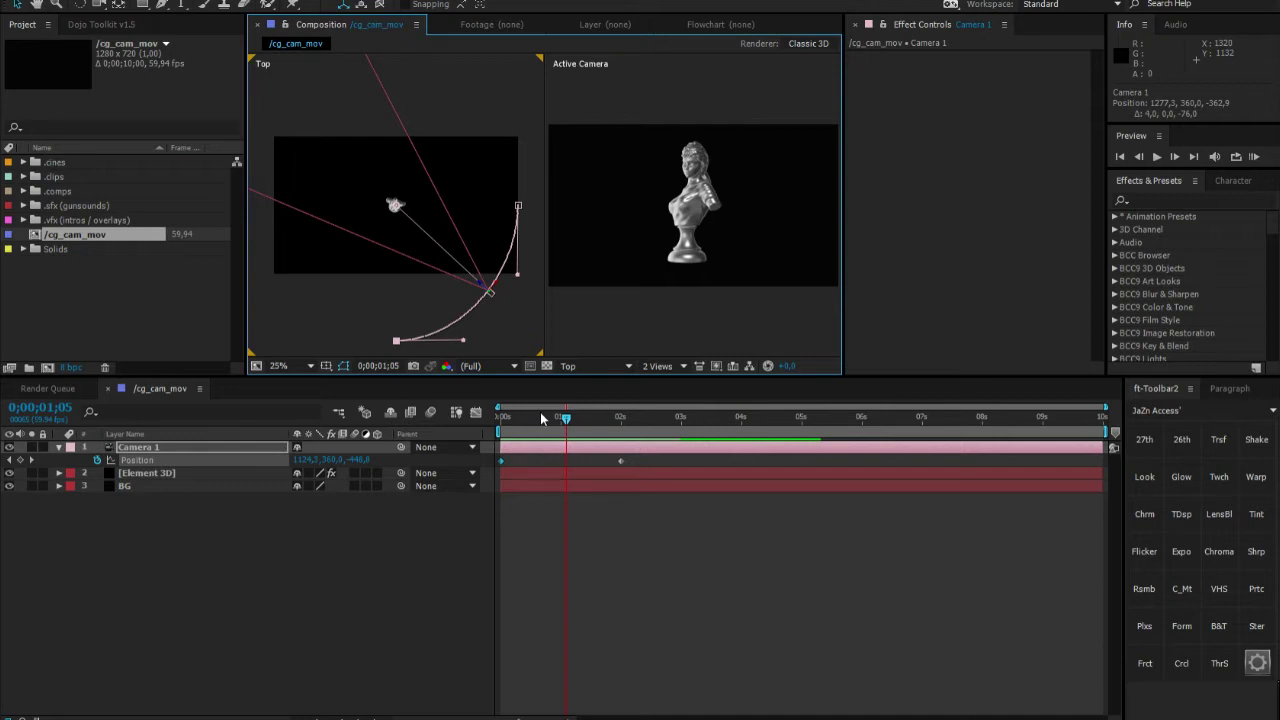
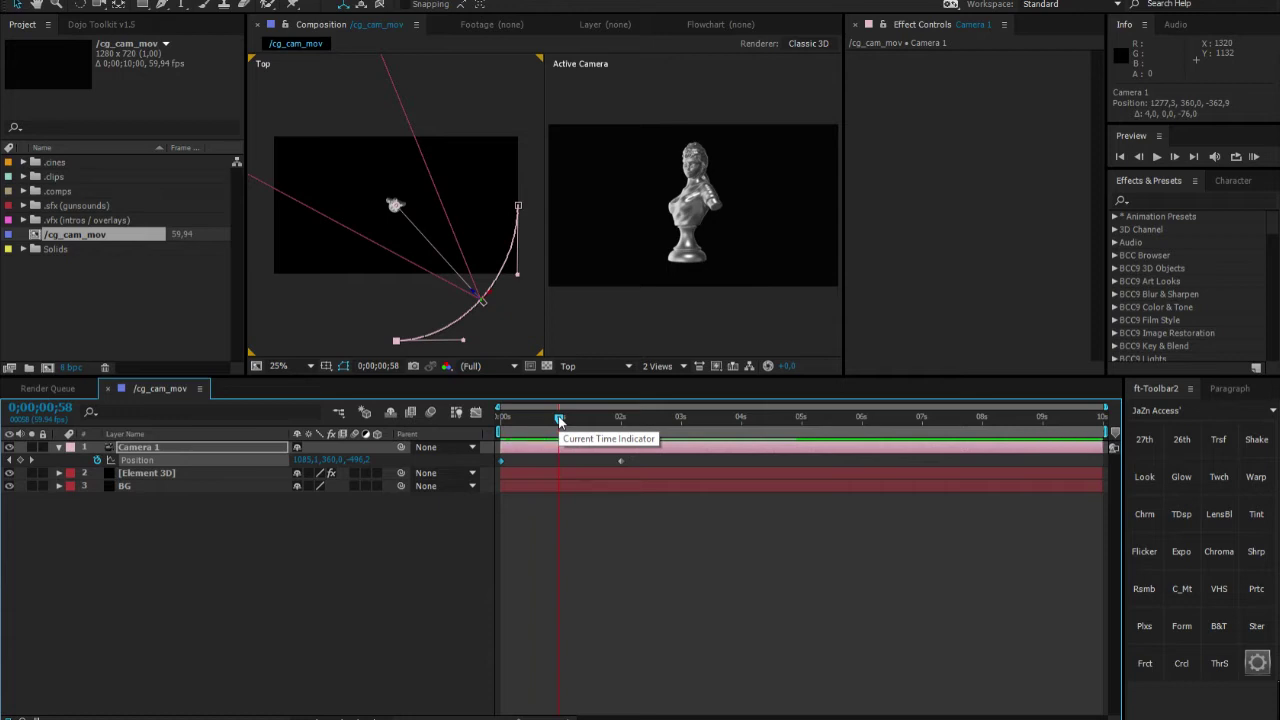
Remove all Position keyframes from Camera 1 at 0 seconds and return to a single view
{"action": "key", "text": "Home"}
{"action": "left_click", "coordinate": [392, 522]}
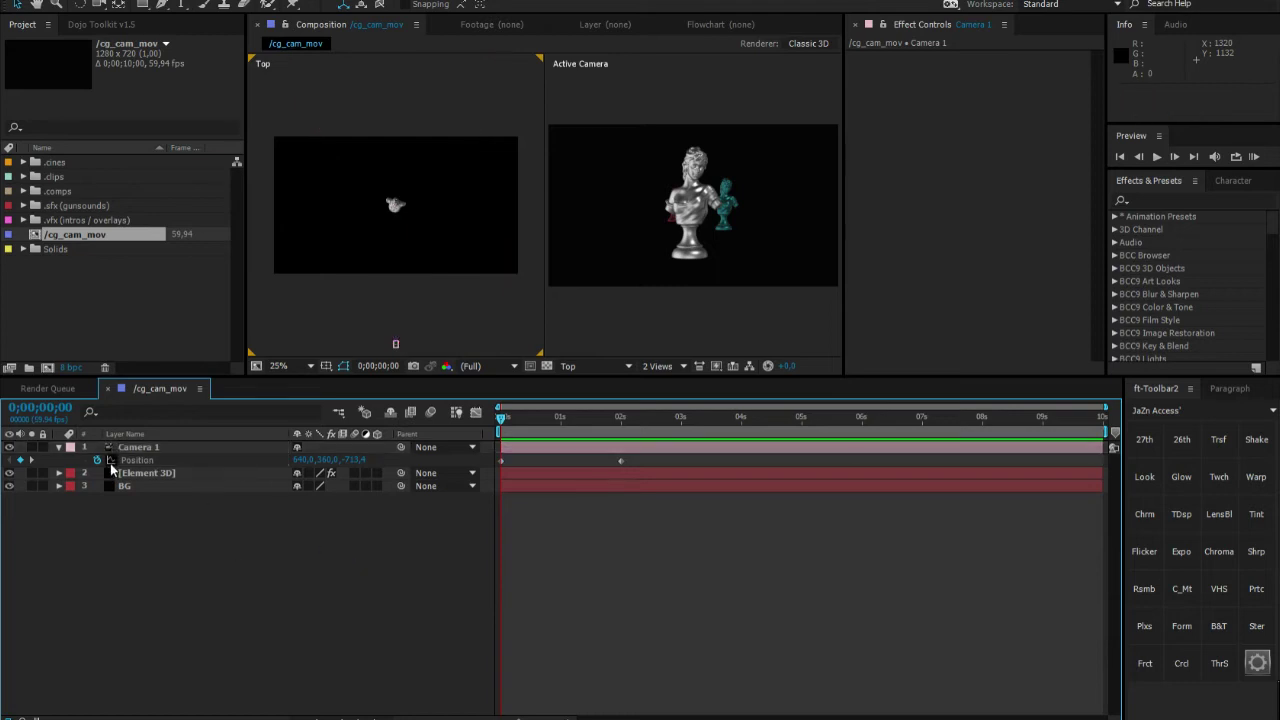
{"action": "left_click", "coordinate": [97, 459]}
{"action": "left_click", "coordinate": [365, 504]}
{"action": "left_click", "coordinate": [648, 367]}
{"action": "left_click", "coordinate": [672, 389]}
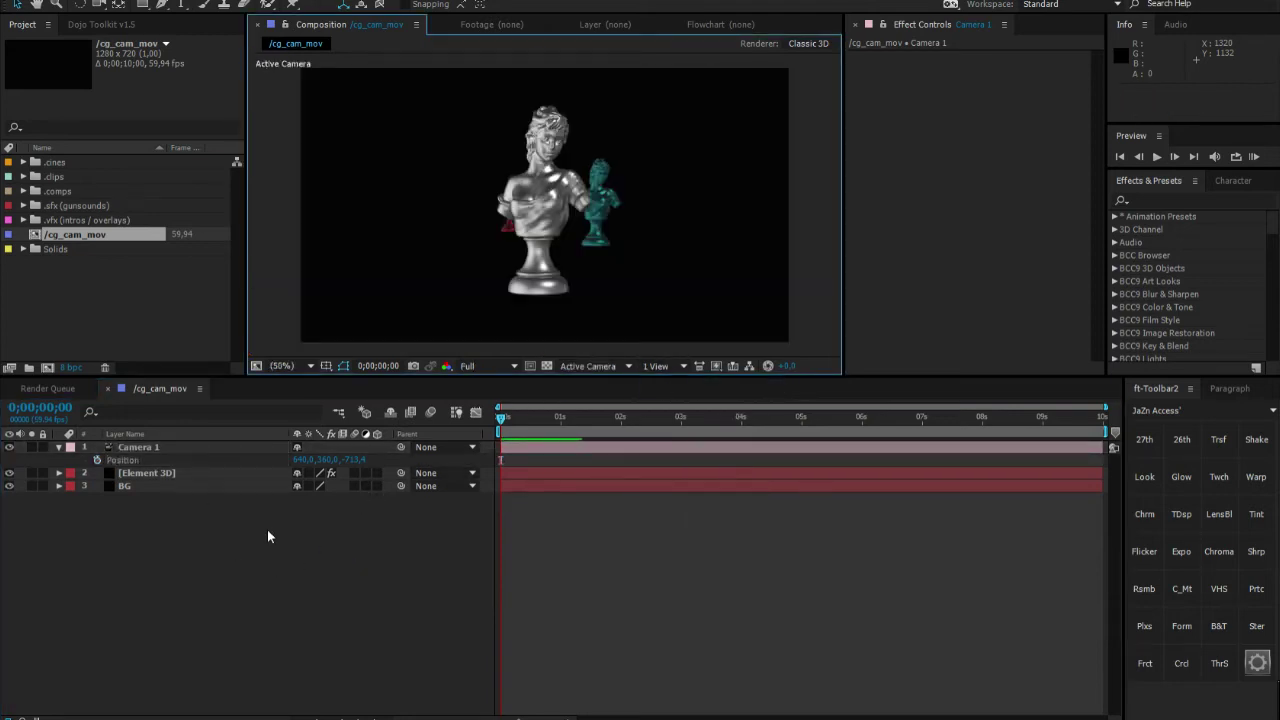
Create a null object, make it a 3D layer and rename it Dolly
{"action": "left_click", "coordinate": [140, 447]}
{"action": "right_click", "coordinate": [180, 528]}
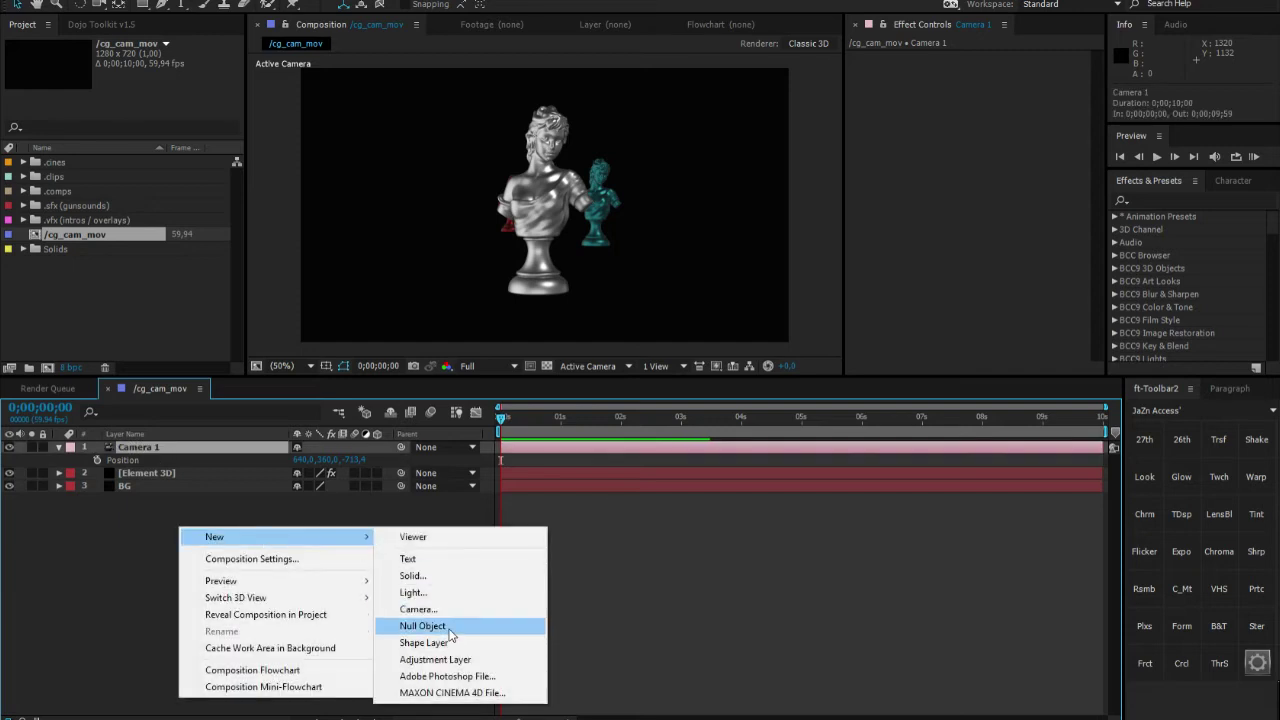
{"action": "left_click", "coordinate": [440, 626]}
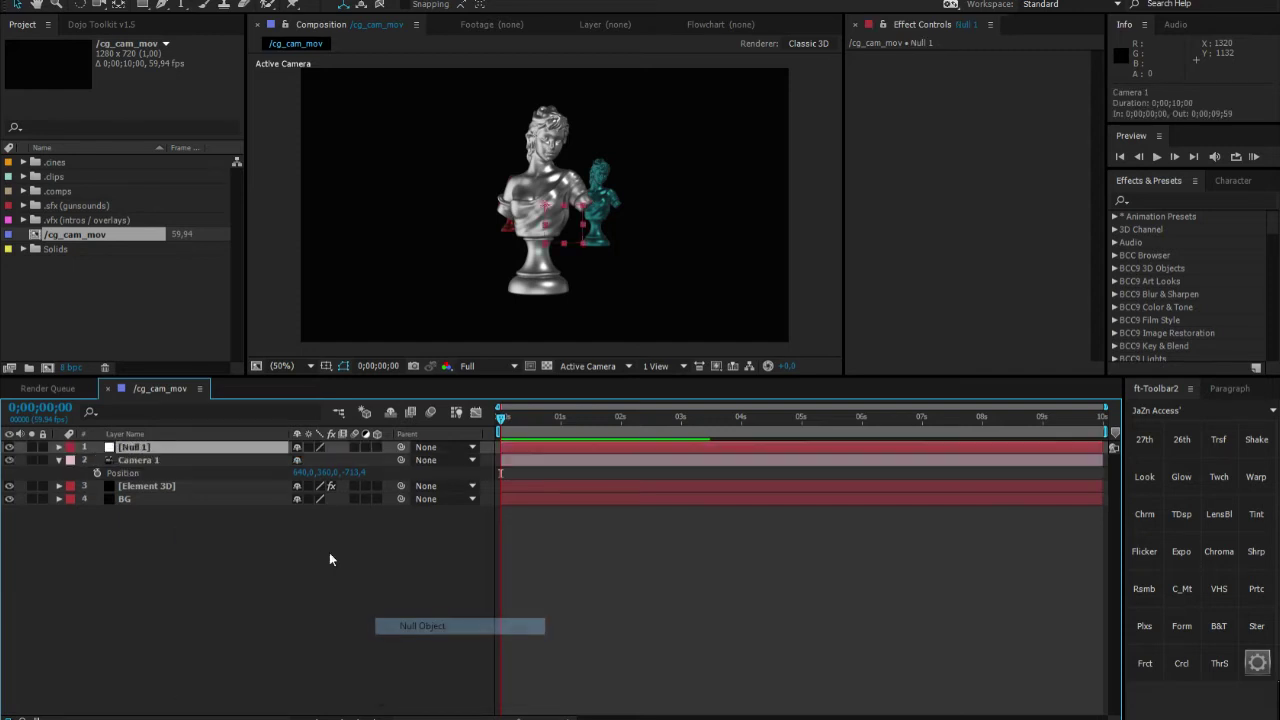
{"action": "left_click", "coordinate": [377, 446]}
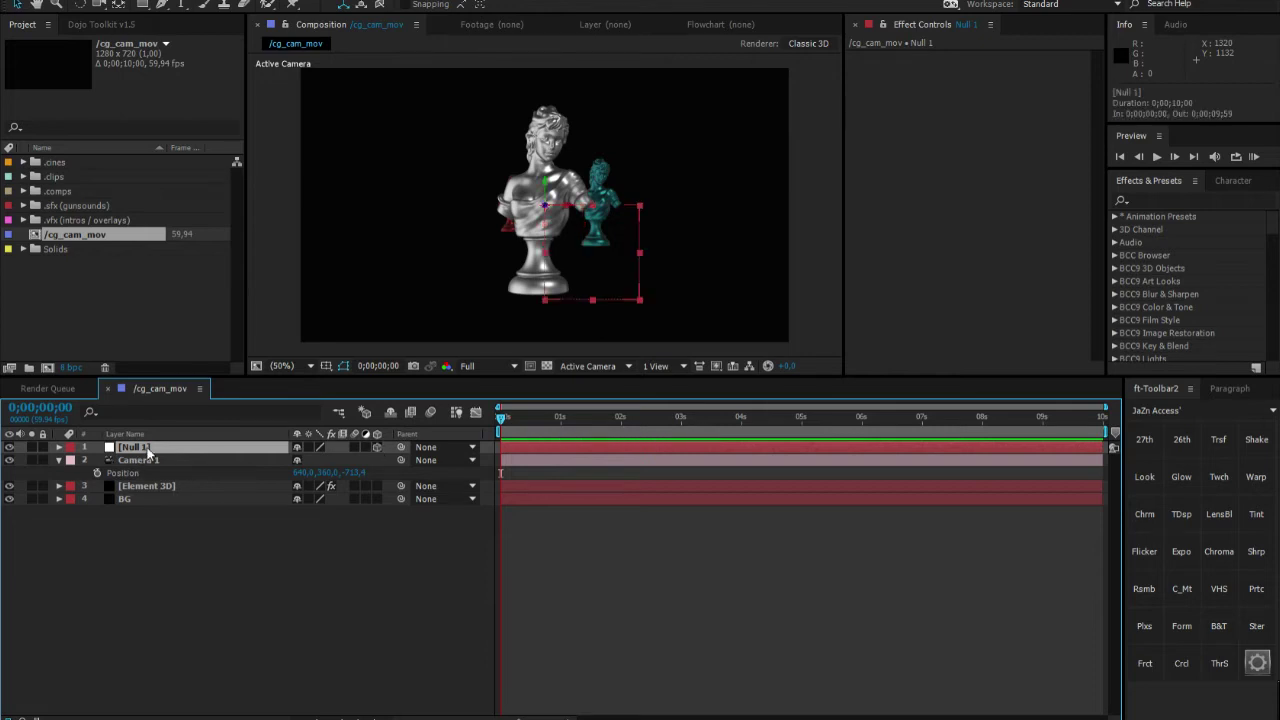
{"action": "key", "text": "Return"}
{"action": "type", "text": "Dolly"}
{"action": "key", "text": "Return"}
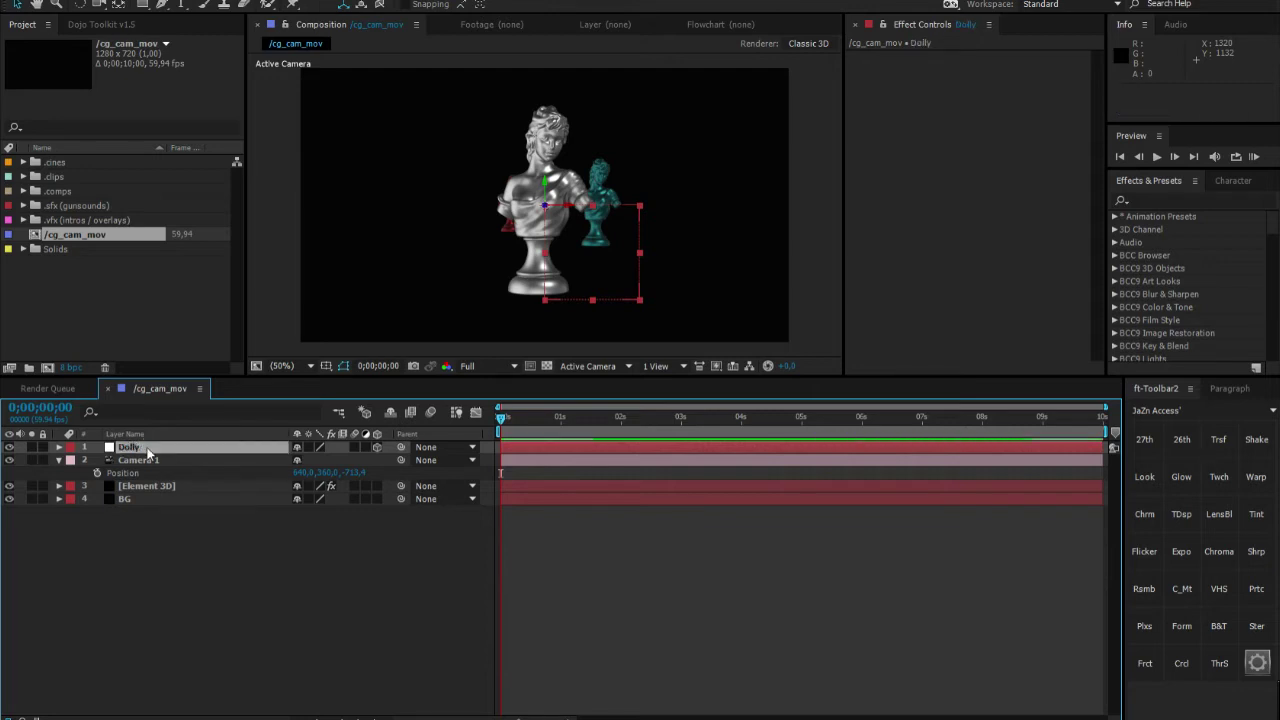
Parent Camera 1 to the Dolly null and reveal Dolly's rotation properties
{"action": "left_click", "coordinate": [149, 462]}
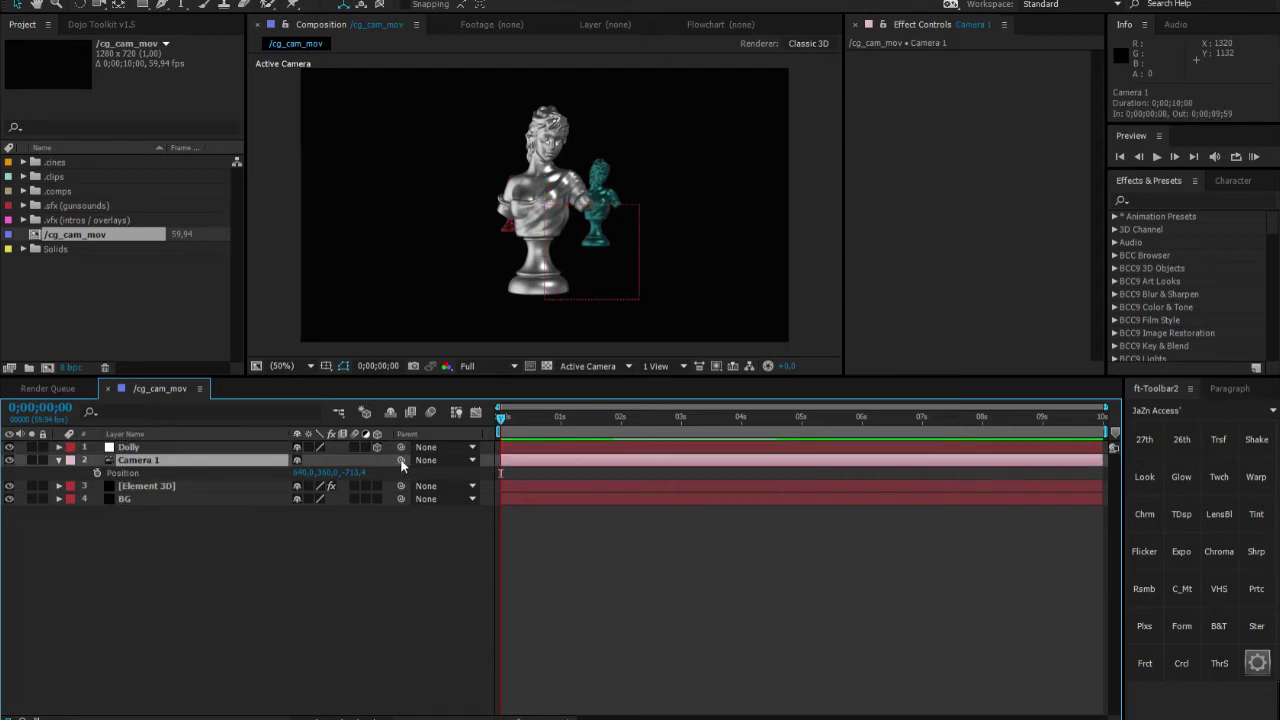
{"action": "left_click_drag", "start_coordinate": [401, 460], "coordinate": [148, 452]}
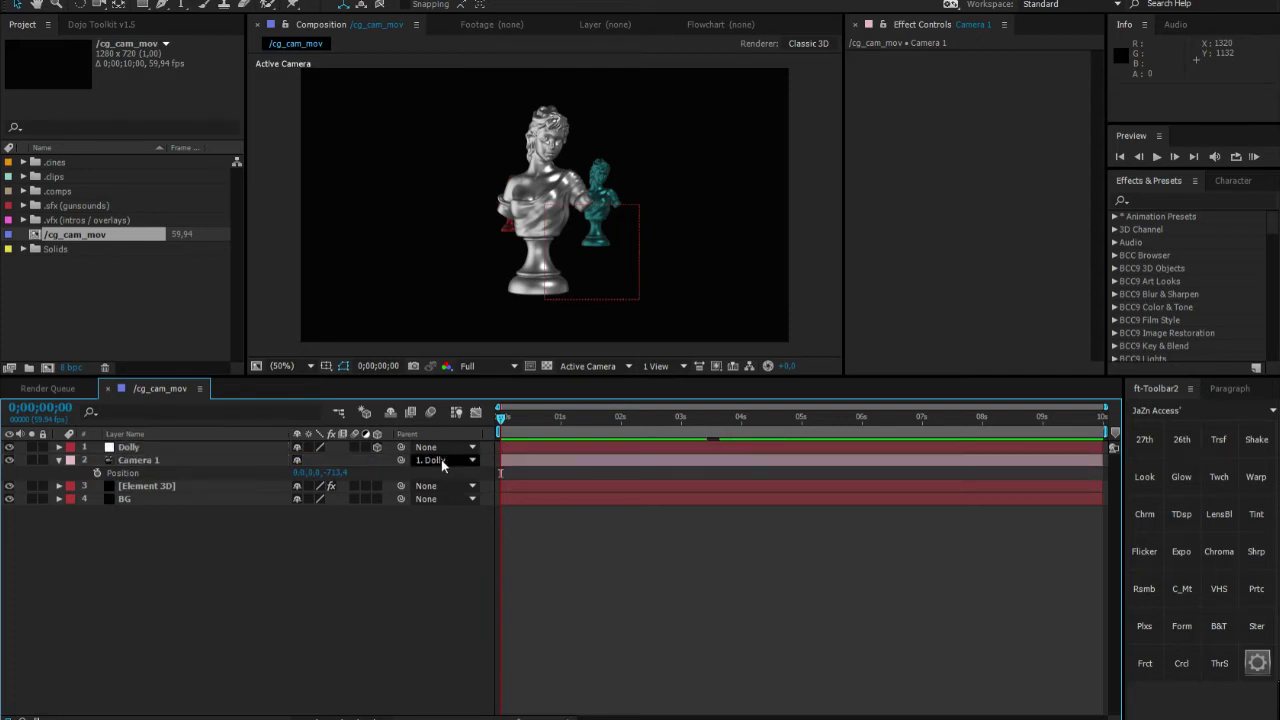
{"action": "left_click", "coordinate": [142, 446]}
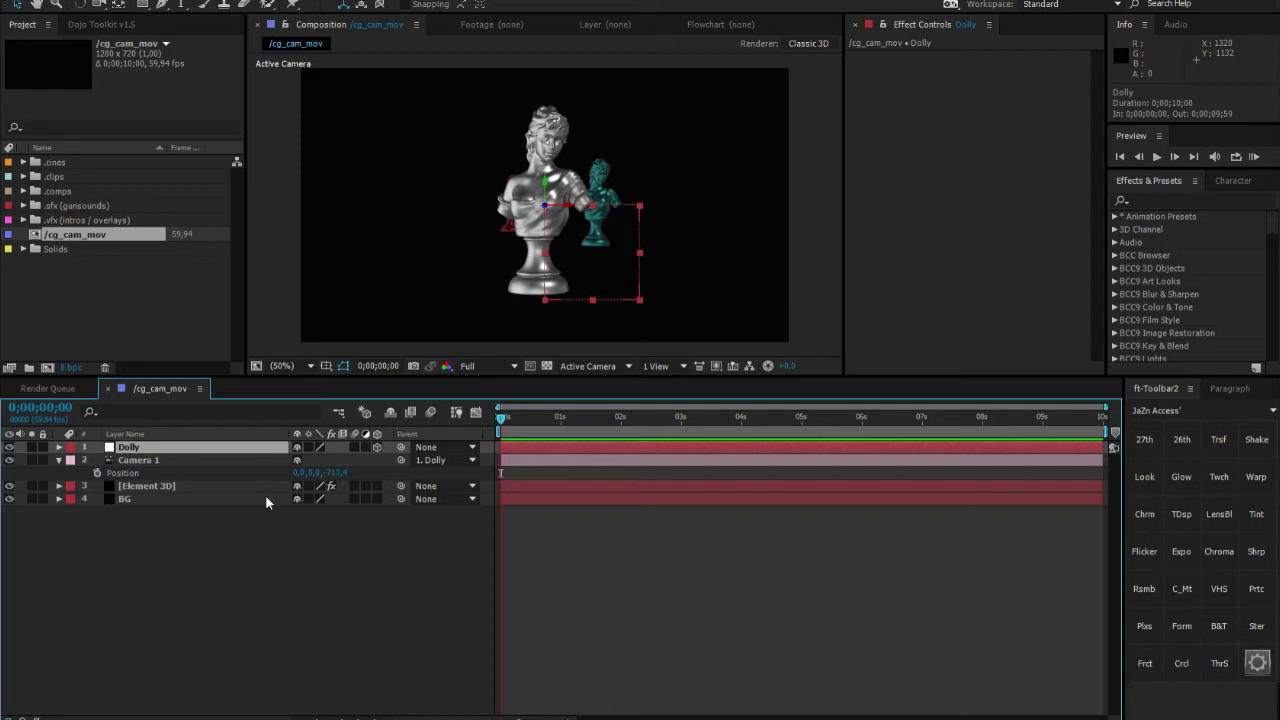
{"action": "key", "text": "r"}
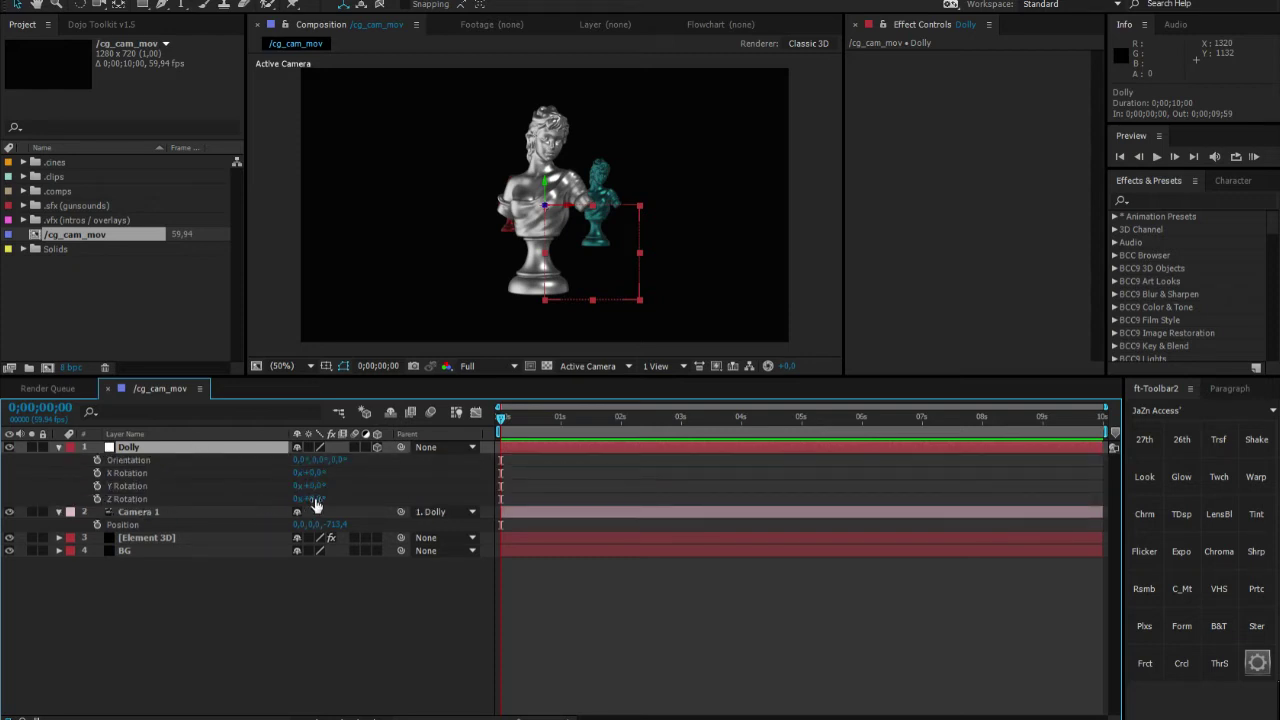
Try orbiting the camera with Dolly's Y Rotation, and reset it to 0°
{"action": "left_click_drag", "start_coordinate": [314, 486], "coordinate": [417, 517]}
{"action": "left_click", "coordinate": [298, 490]}
{"action": "type", "text": "0"}
{"action": "key", "text": "Return"}
Animate Dolly's Y Rotation from 166° at 0 seconds to 0° at 2 seconds and scrub through the move
{"action": "left_click", "coordinate": [97, 487]}
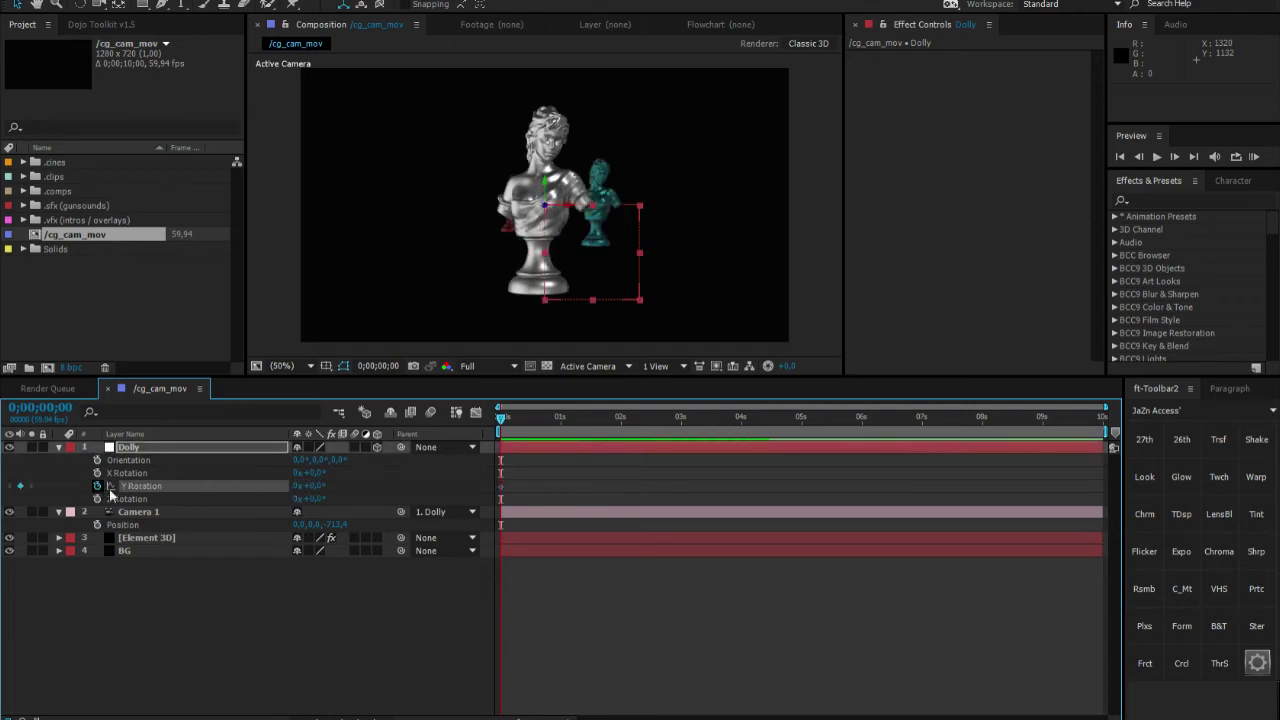
{"action": "left_click_drag", "start_coordinate": [308, 486], "coordinate": [452, 492]}
{"action": "left_click", "coordinate": [307, 588]}
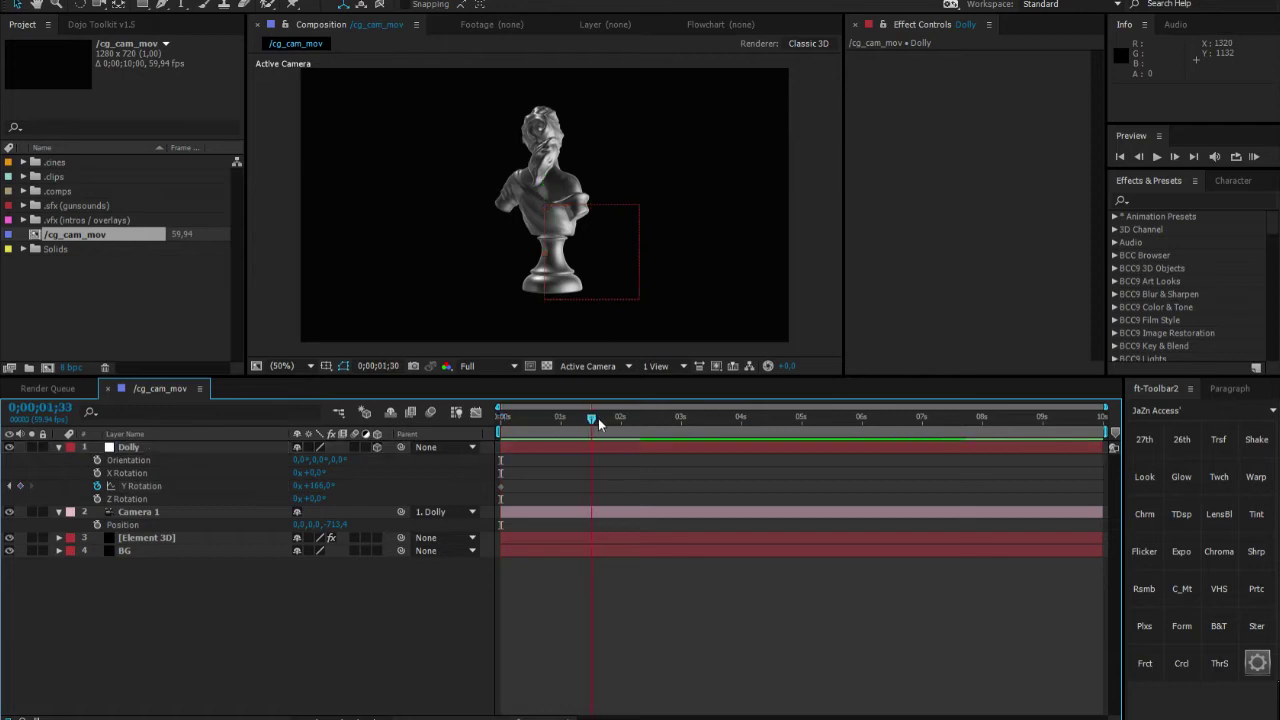
{"action": "left_click_drag", "start_coordinate": [620, 425], "coordinate": [622, 426]}
{"action": "left_click_drag", "start_coordinate": [309, 489], "coordinate": [312, 493]}
{"action": "left_click_drag", "start_coordinate": [530, 425], "coordinate": [621, 428]}
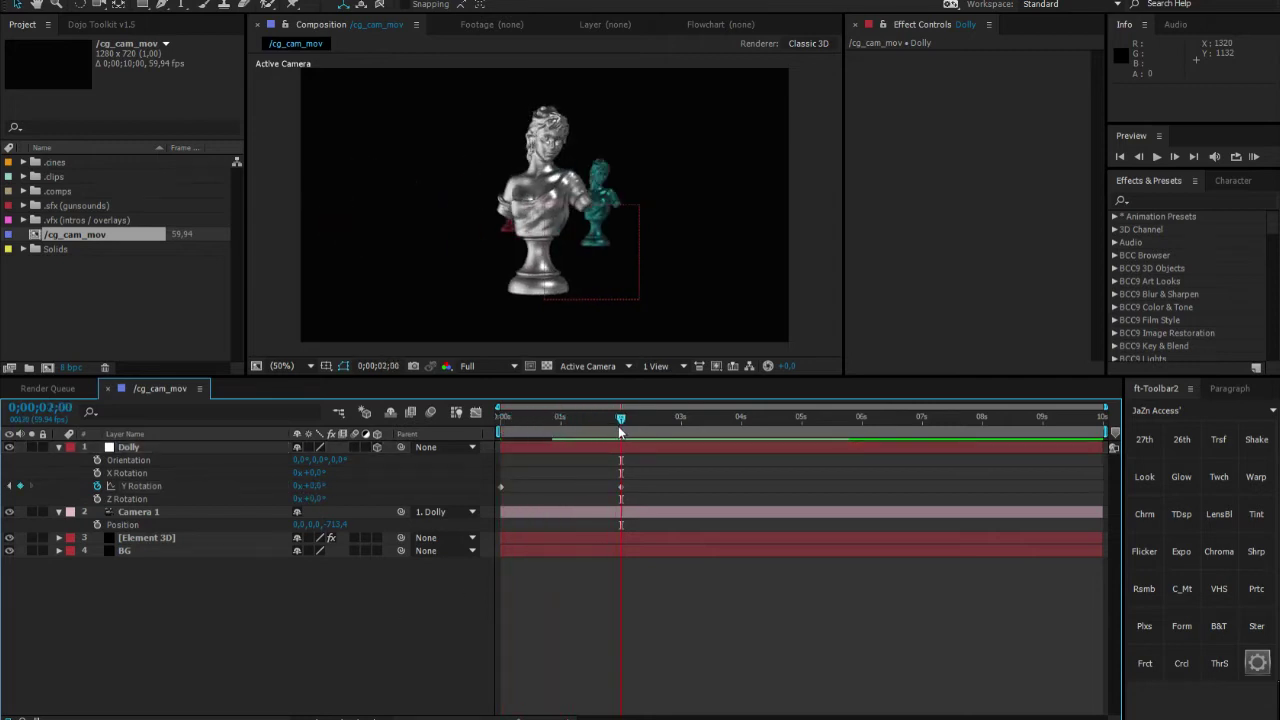
Try shifting Camera 1 along its X position, and reset that value to 0
{"action": "left_click_drag", "start_coordinate": [1104, 408], "coordinate": [827, 408]}
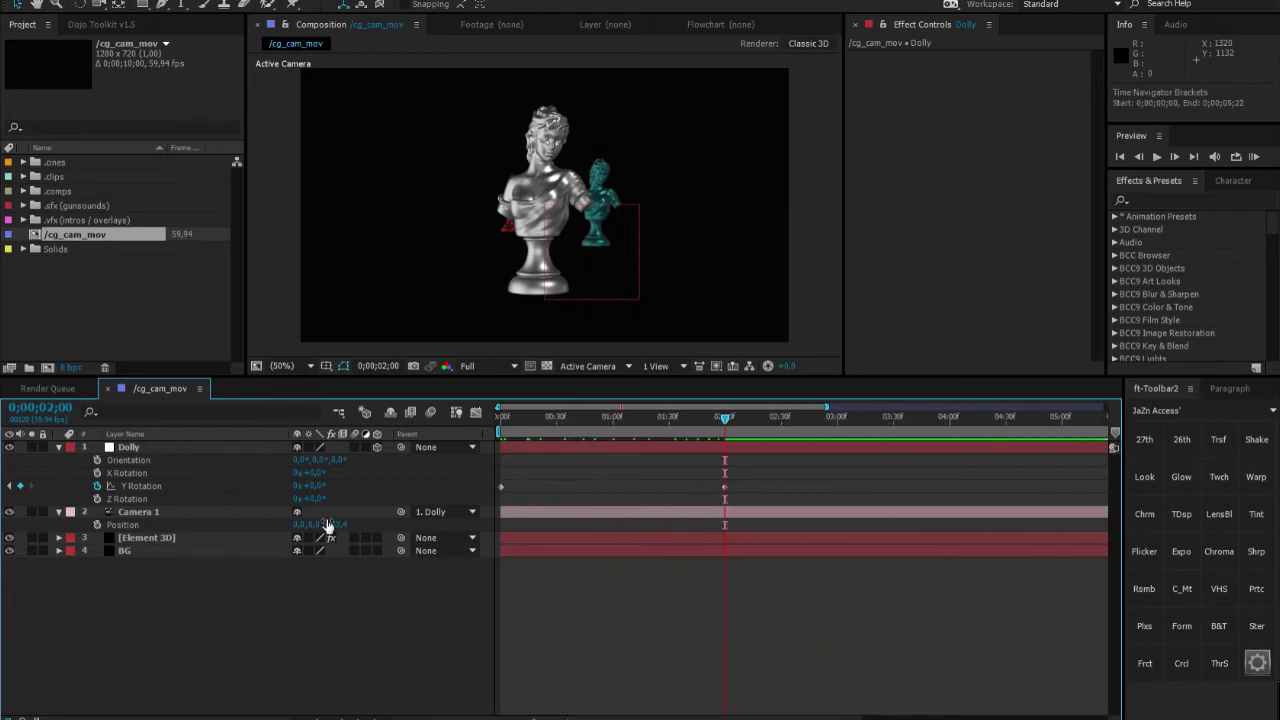
{"action": "left_click", "coordinate": [139, 514]}
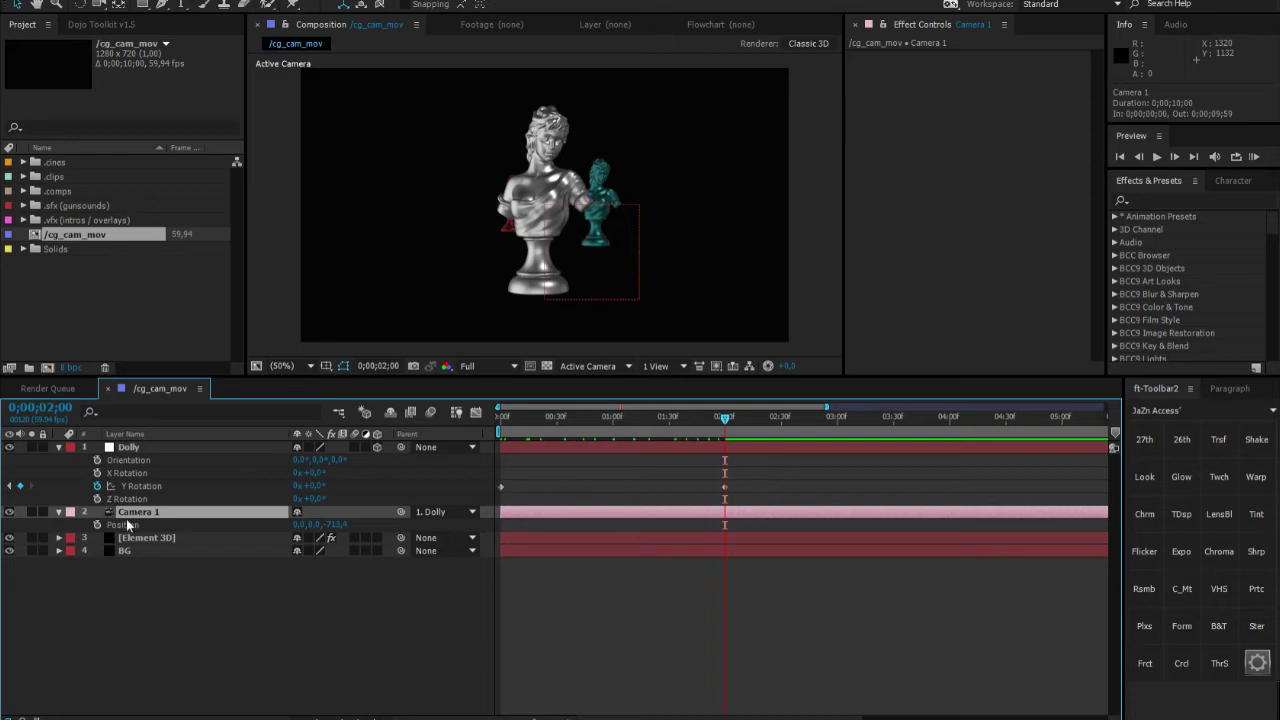
{"action": "left_click", "coordinate": [223, 600]}
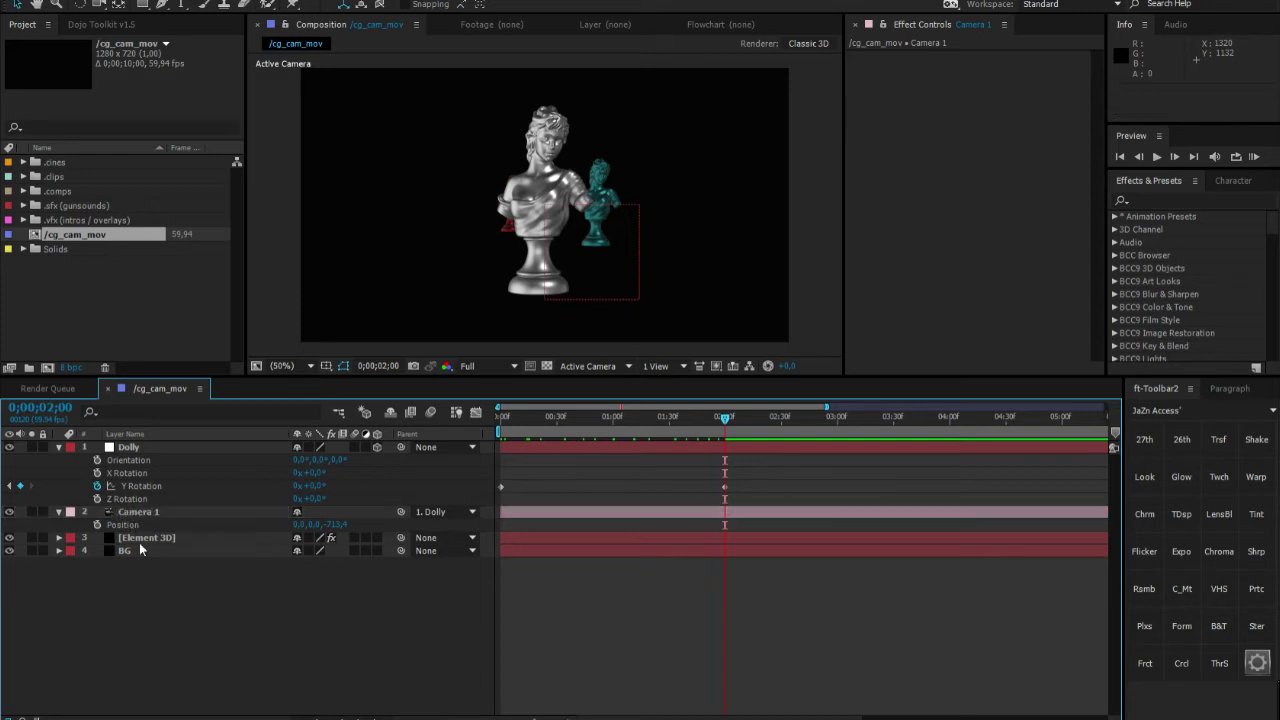
{"action": "left_click", "coordinate": [121, 524]}
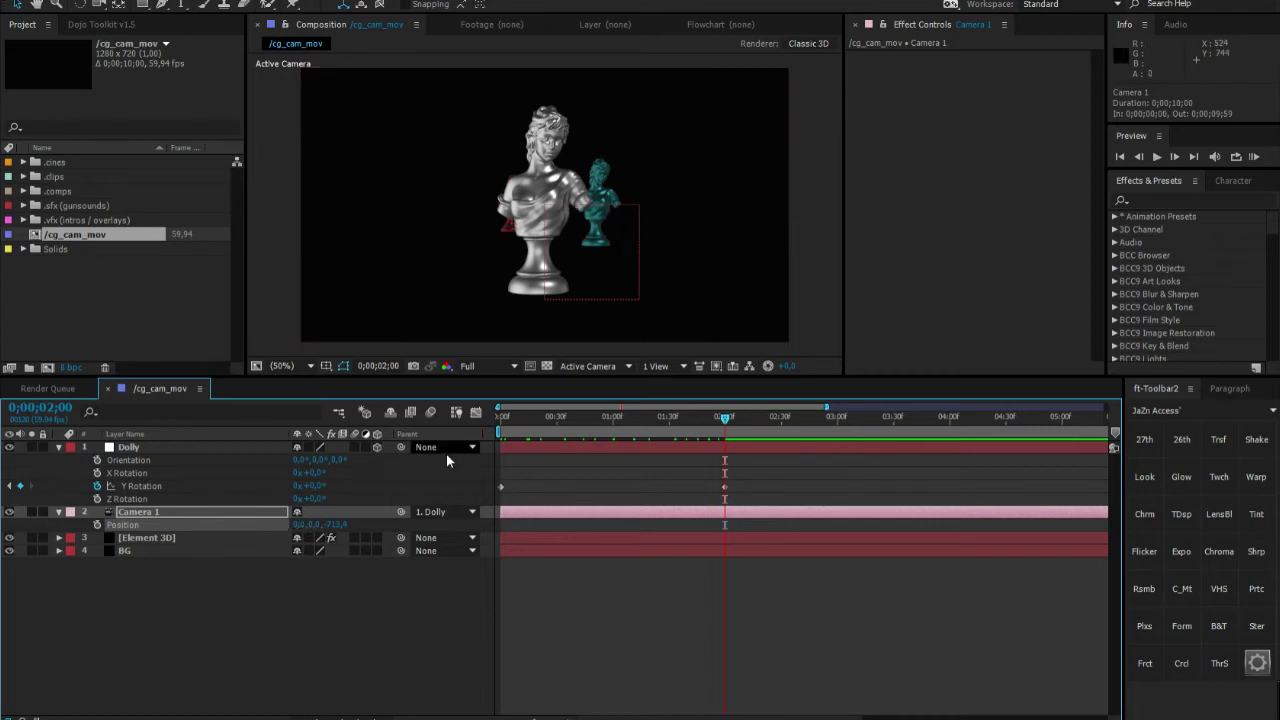
{"action": "left_click", "coordinate": [275, 598]}
{"action": "left_click", "coordinate": [208, 518]}
{"action": "left_click_drag", "start_coordinate": [296, 533], "coordinate": [323, 533]}
{"action": "left_click", "coordinate": [298, 525]}
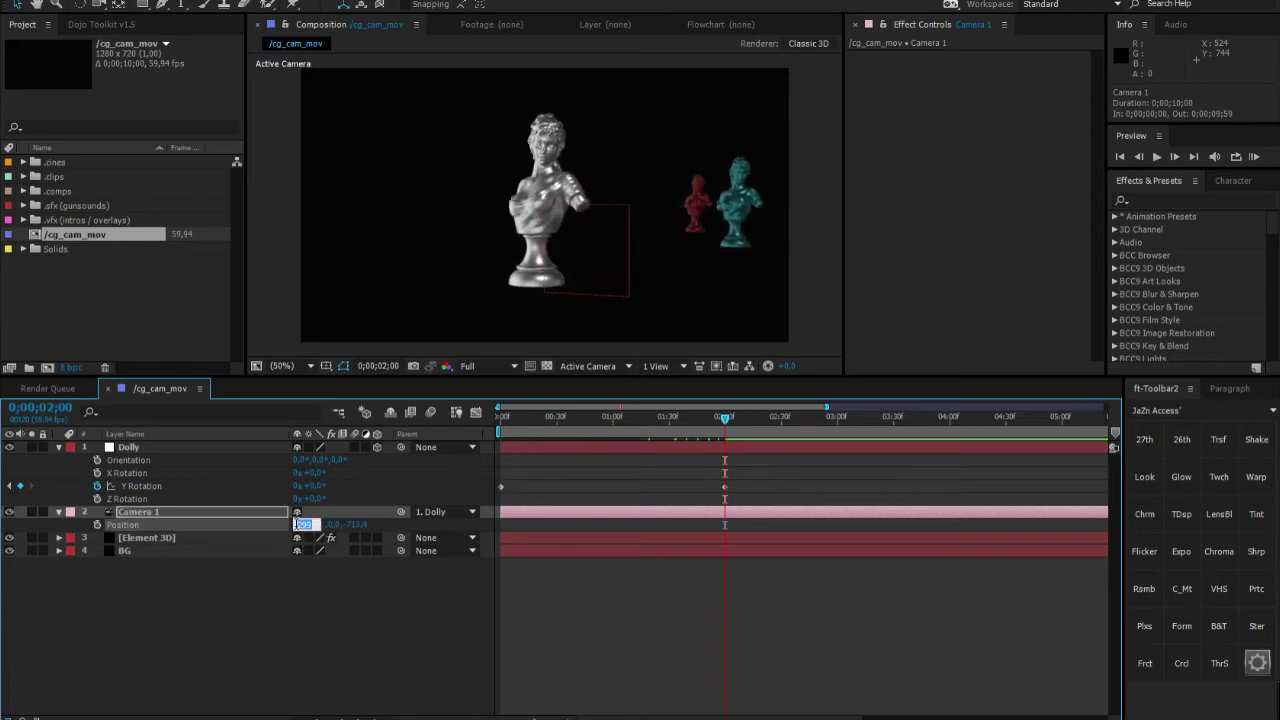
{"action": "type", "text": "0"}
{"action": "key", "text": "Return"}
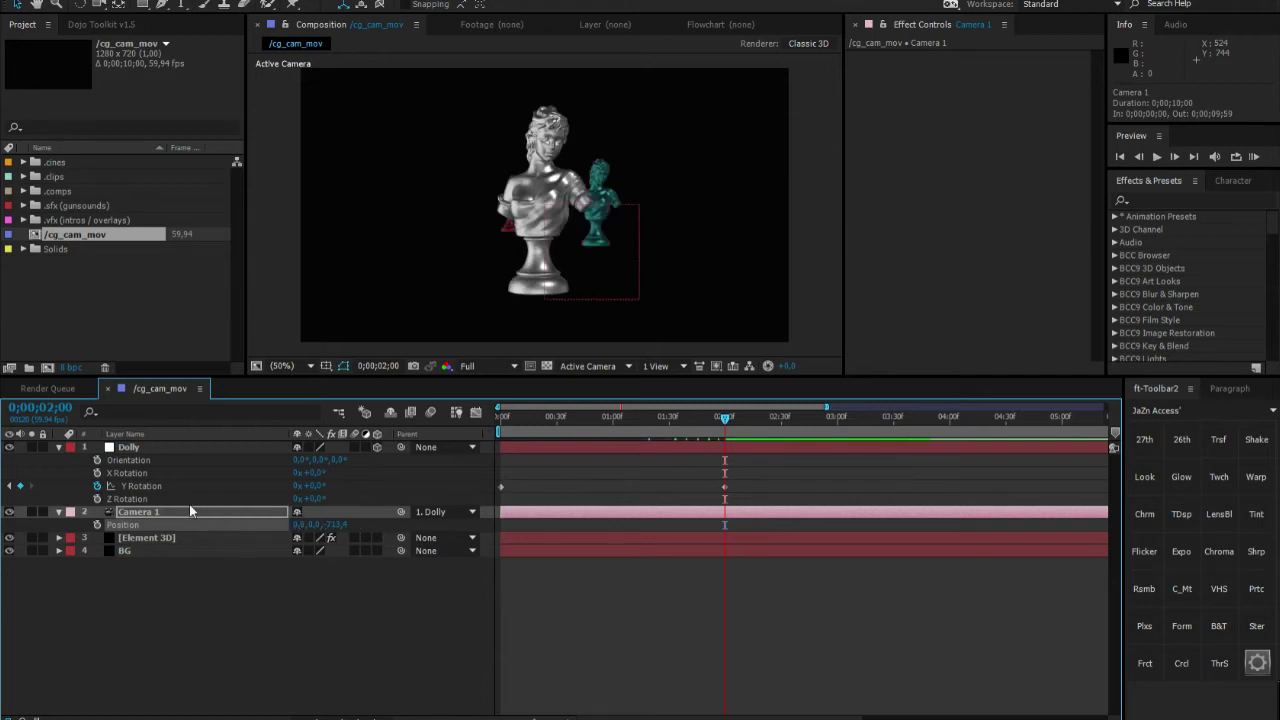
Keyframe Camera 1's Position at 2 seconds and bring it closer at 0 seconds with a Z position of -222.4
{"action": "left_click", "coordinate": [190, 510]}
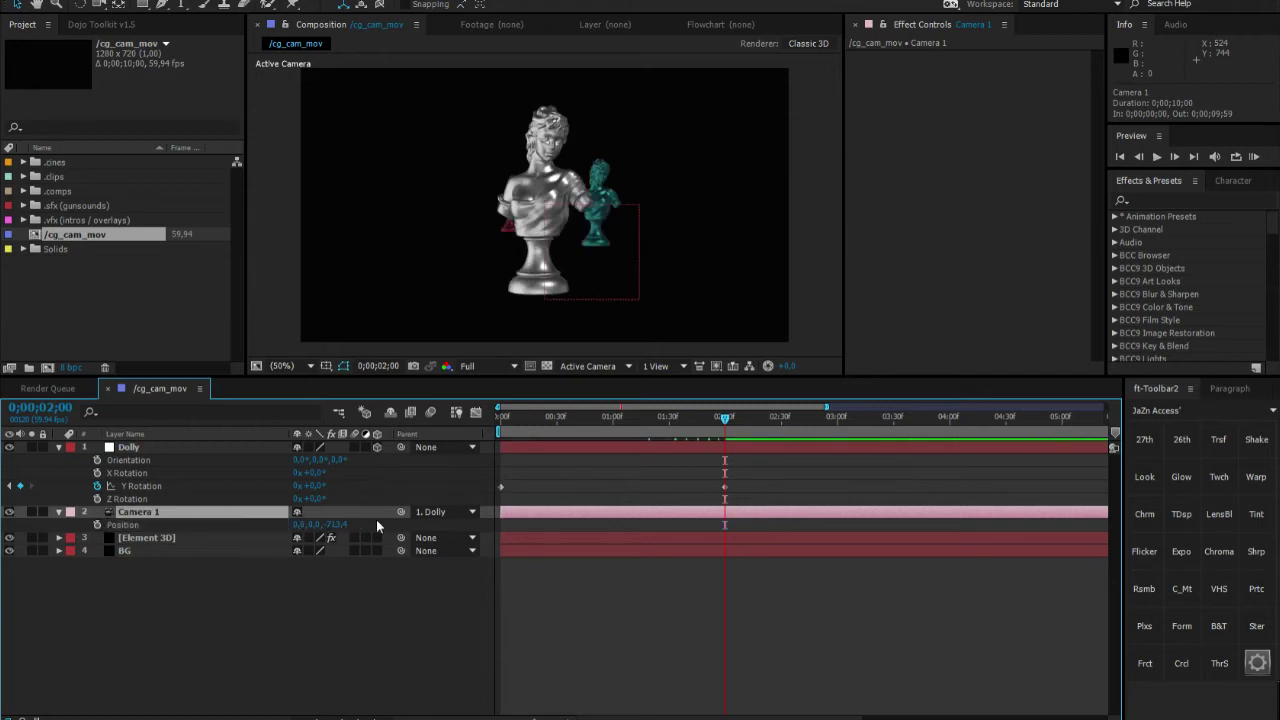
{"action": "left_click", "coordinate": [97, 524]}
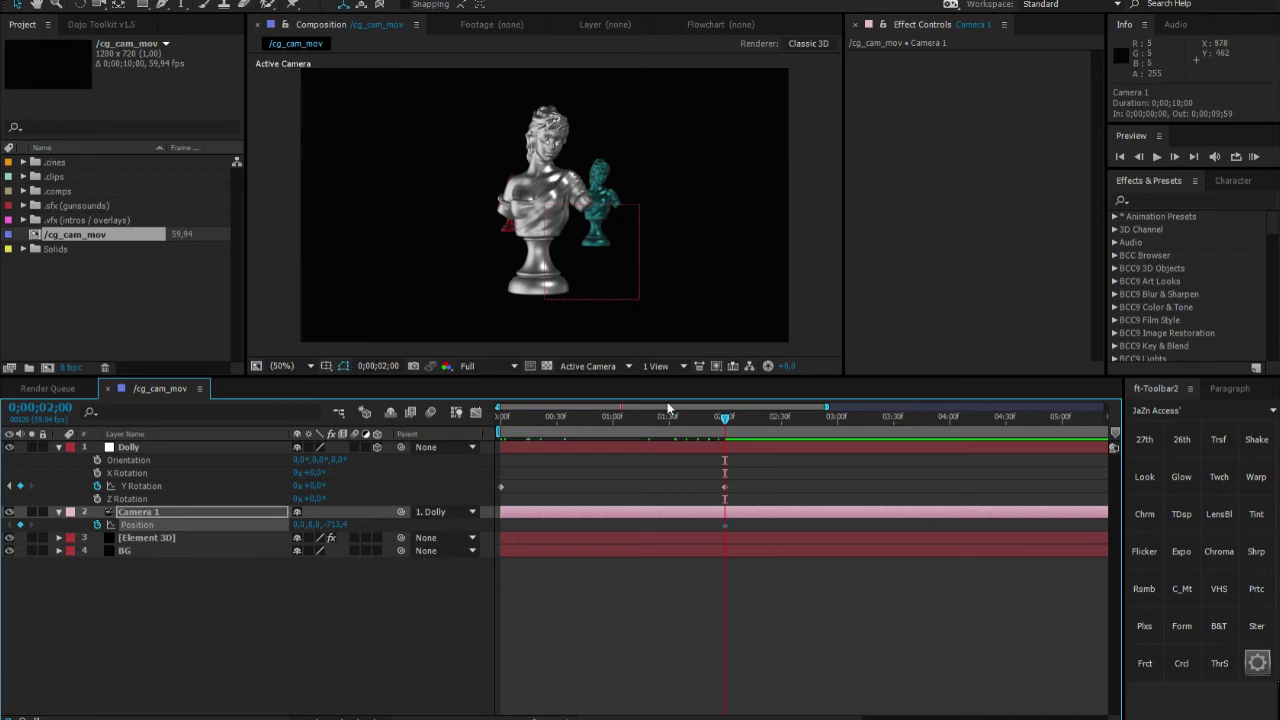
{"action": "left_click_drag", "start_coordinate": [560, 423], "coordinate": [459, 419]}
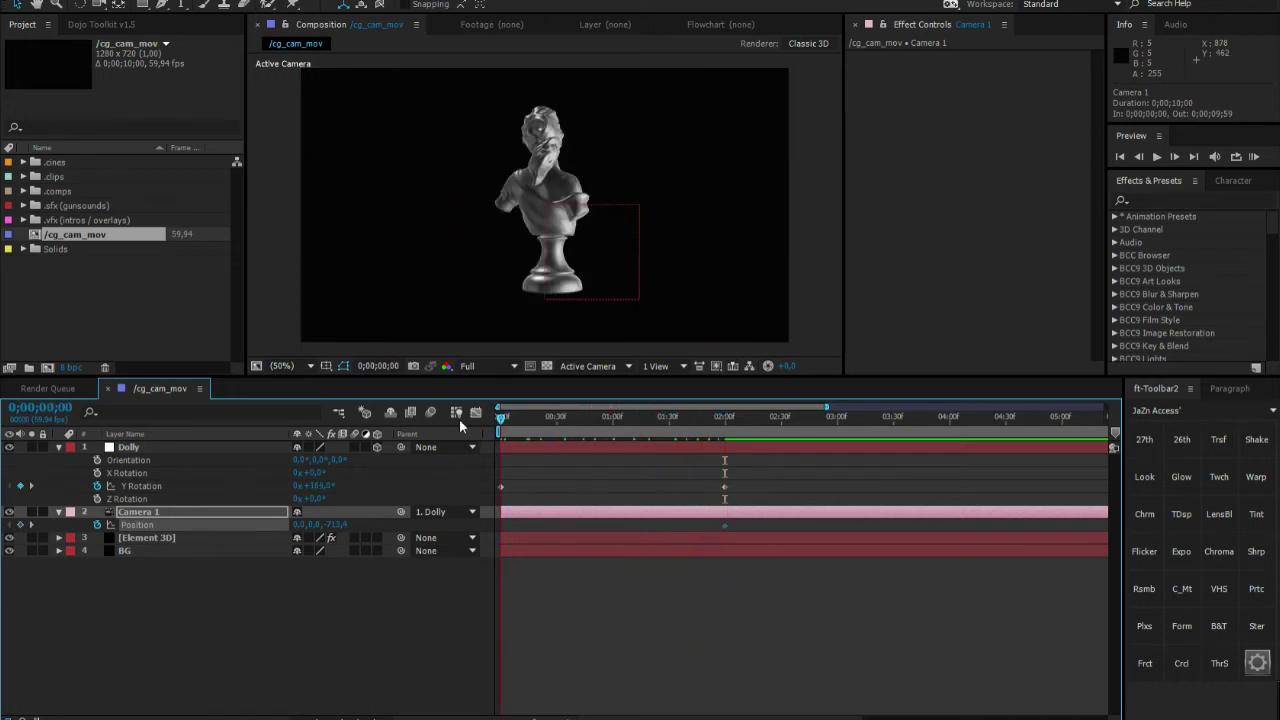
{"action": "left_click_drag", "start_coordinate": [336, 525], "coordinate": [300, 629]}
Examine the paths of Dolly and Camera 1 in a two-view layout with Top and Active Camera, and return to one view
{"action": "left_click", "coordinate": [656, 366]}
{"action": "left_click", "coordinate": [722, 401]}
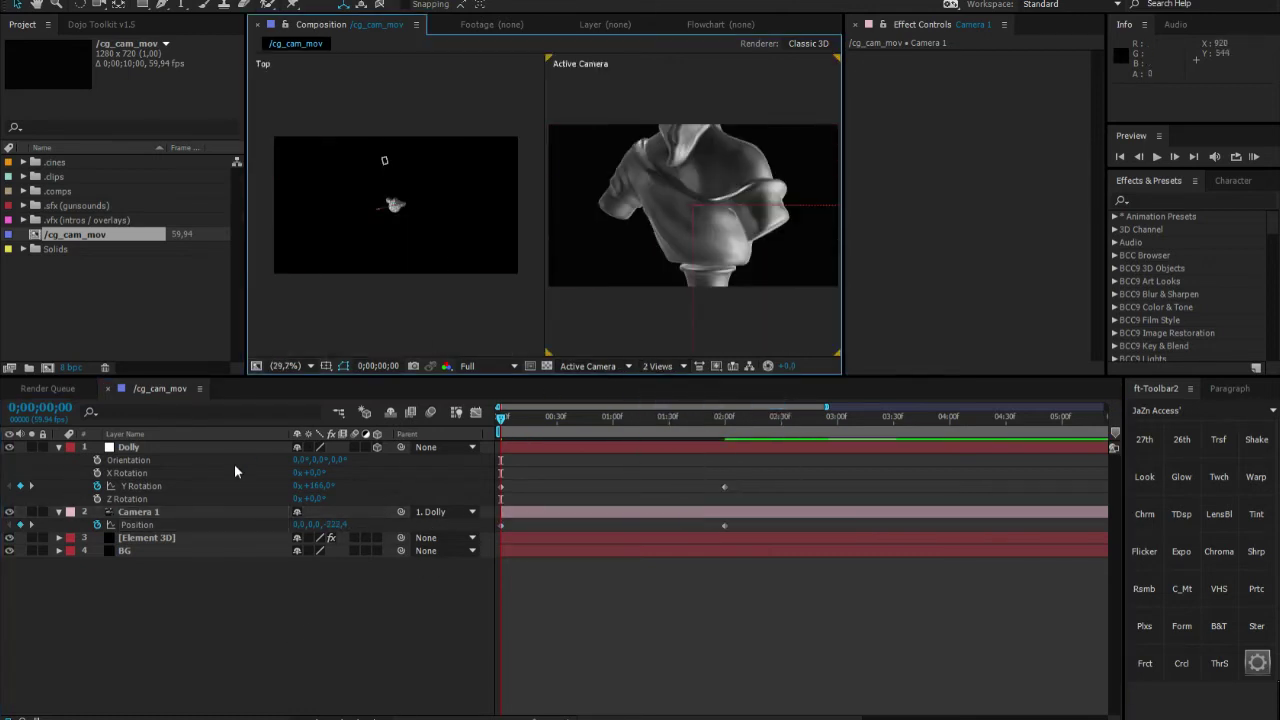
{"action": "left_click", "coordinate": [140, 447]}
{"action": "left_click", "coordinate": [148, 512], "text": "shift"}
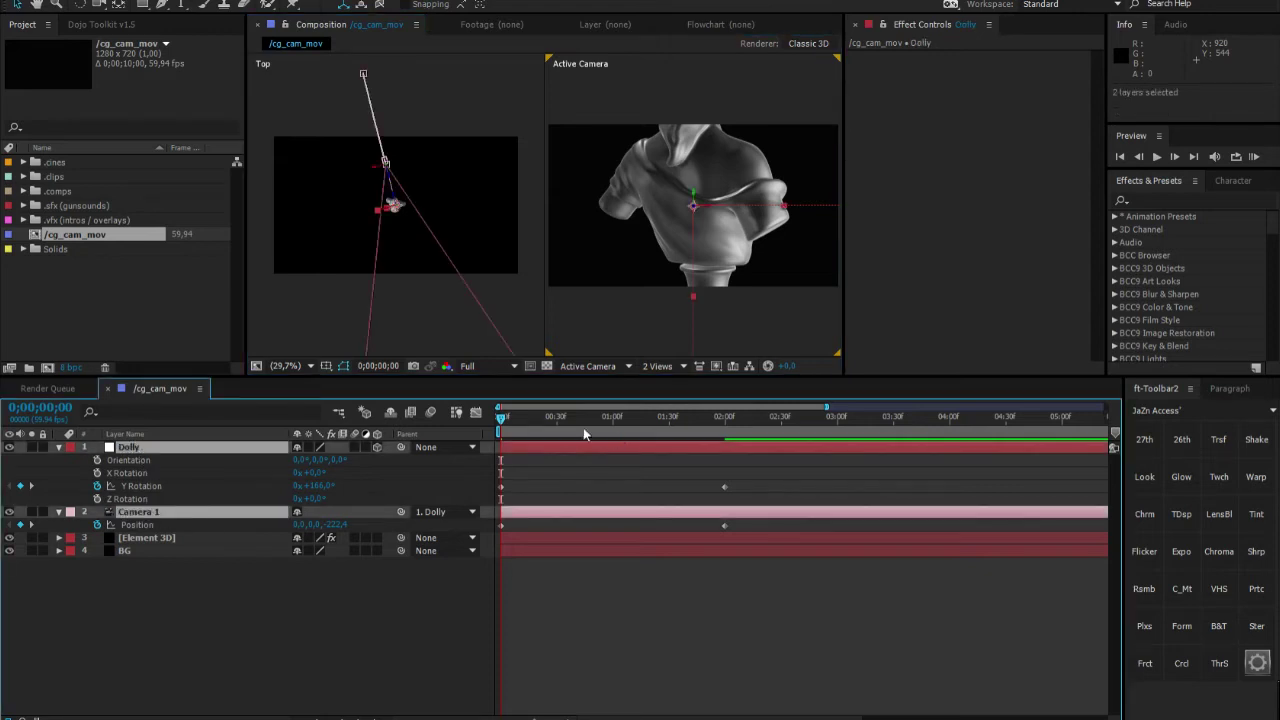
{"action": "left_click_drag", "start_coordinate": [505, 420], "coordinate": [652, 440]}
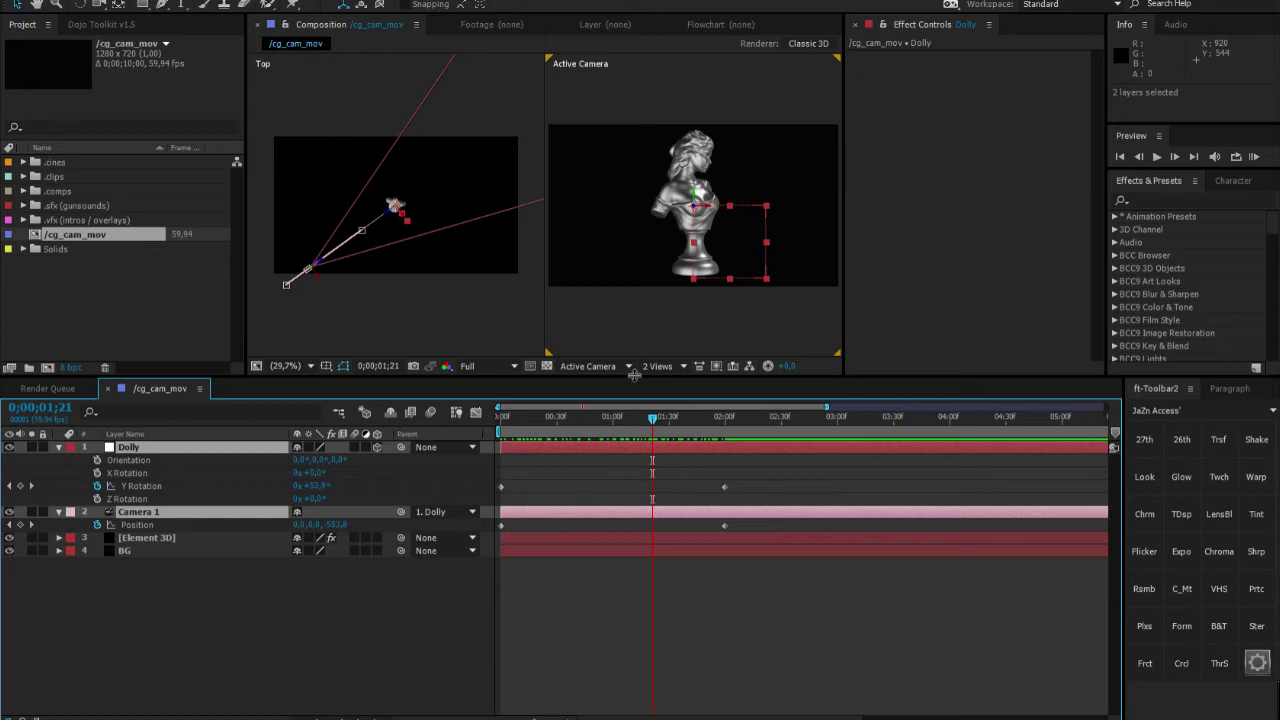
{"action": "left_click", "coordinate": [628, 366]}
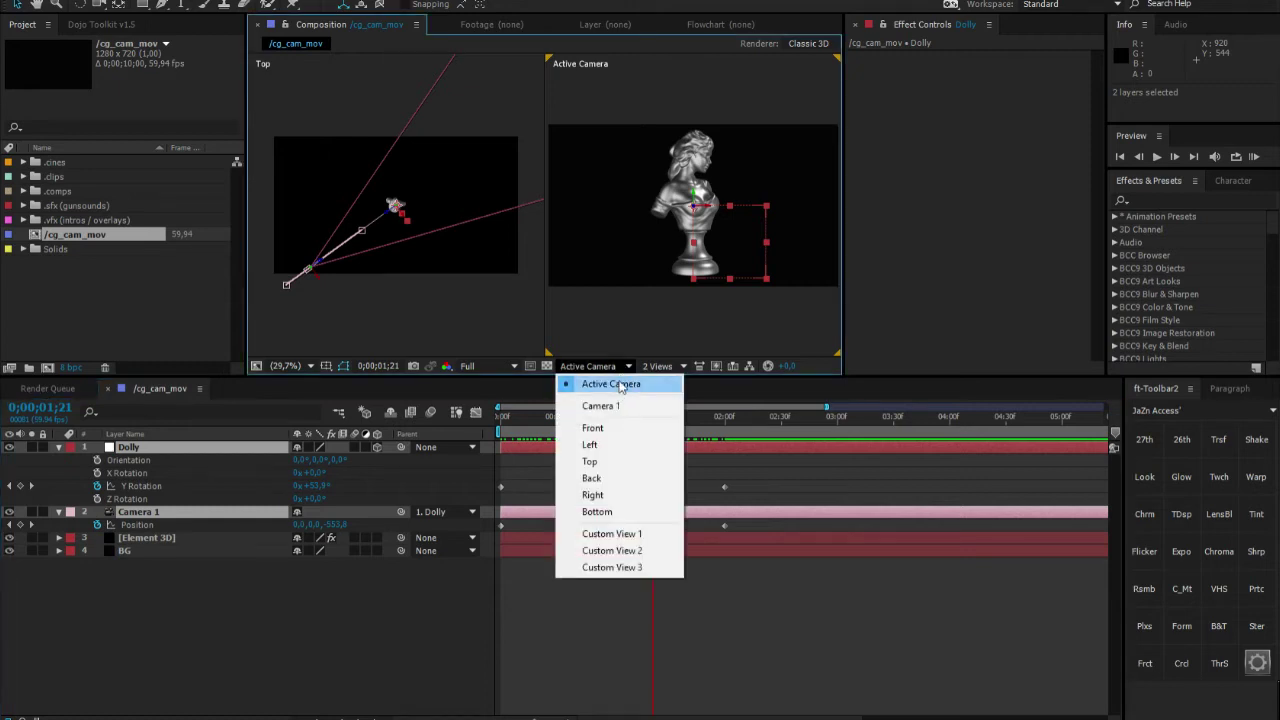
{"action": "left_click", "coordinate": [660, 366]}
{"action": "left_click", "coordinate": [677, 385]}
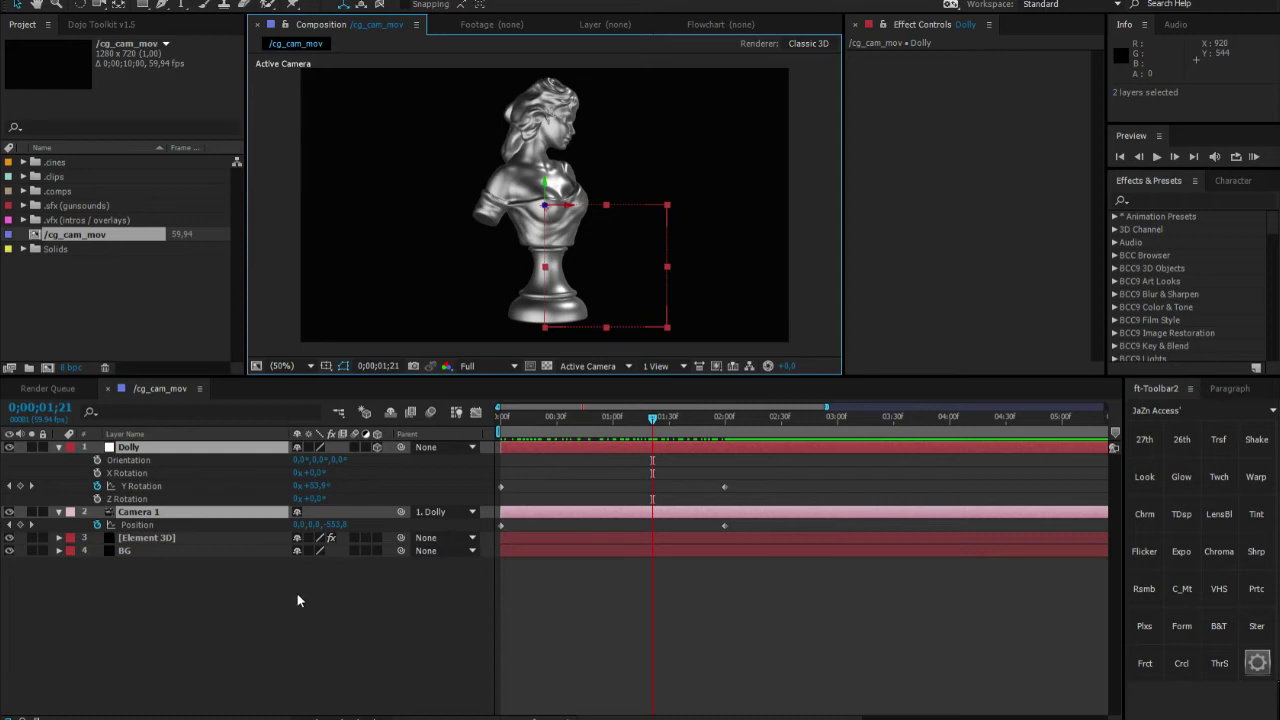
Reveal Camera 1's rotation properties, tilt it slightly around Z and keyframe Z Rotation at 2 seconds
{"action": "left_click_drag", "start_coordinate": [505, 420], "coordinate": [725, 438]}
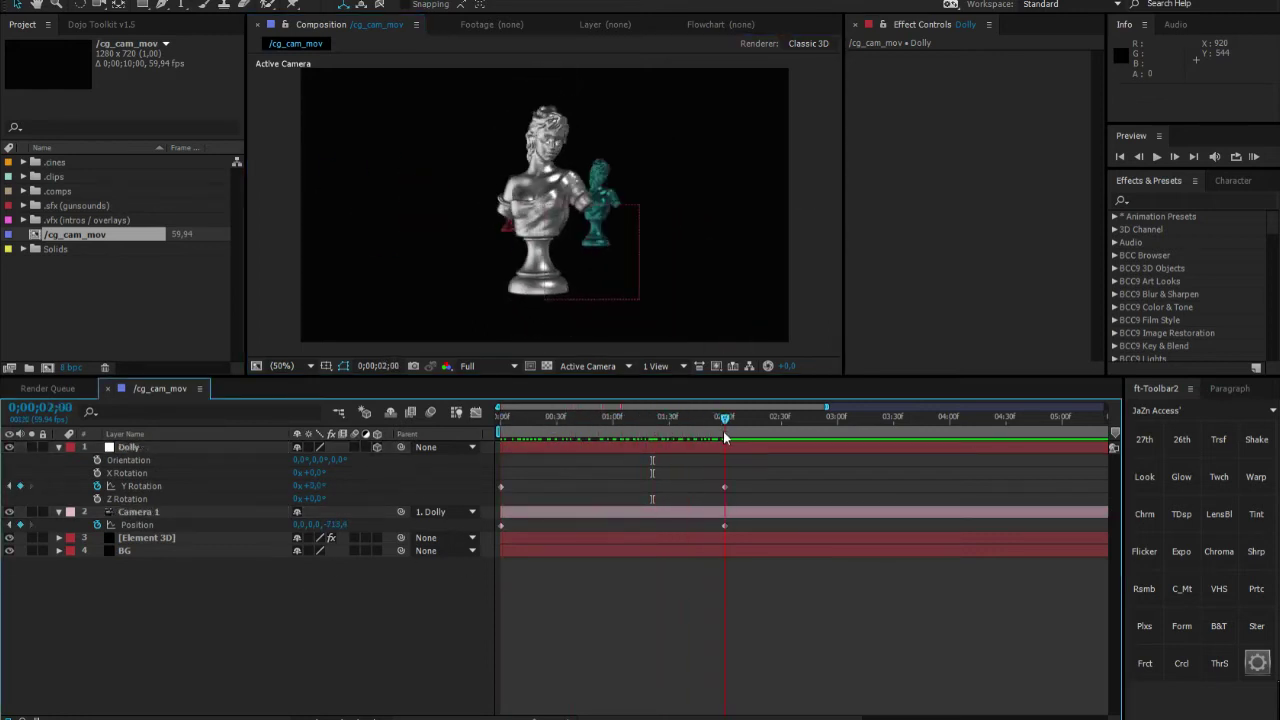
{"action": "left_click", "coordinate": [58, 447]}
{"action": "left_click", "coordinate": [132, 460]}
{"action": "key", "text": "shift+r"}
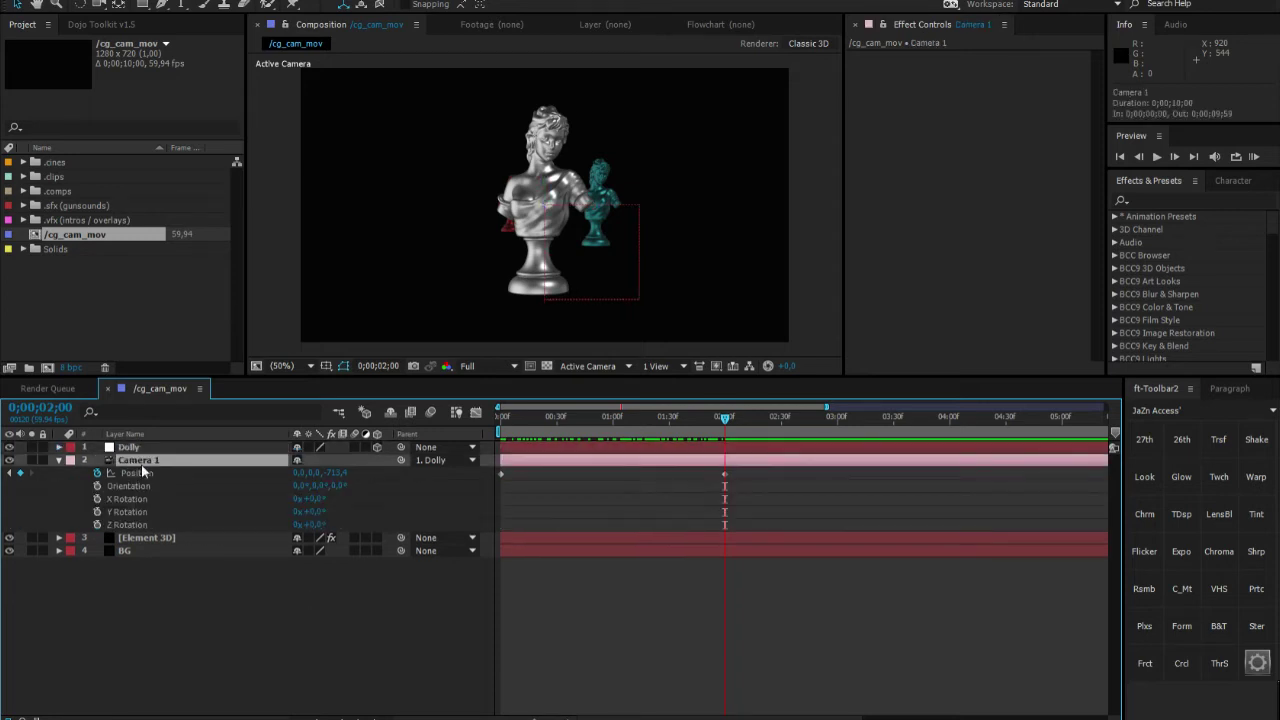
{"action": "left_click_drag", "start_coordinate": [312, 525], "coordinate": [328, 538]}
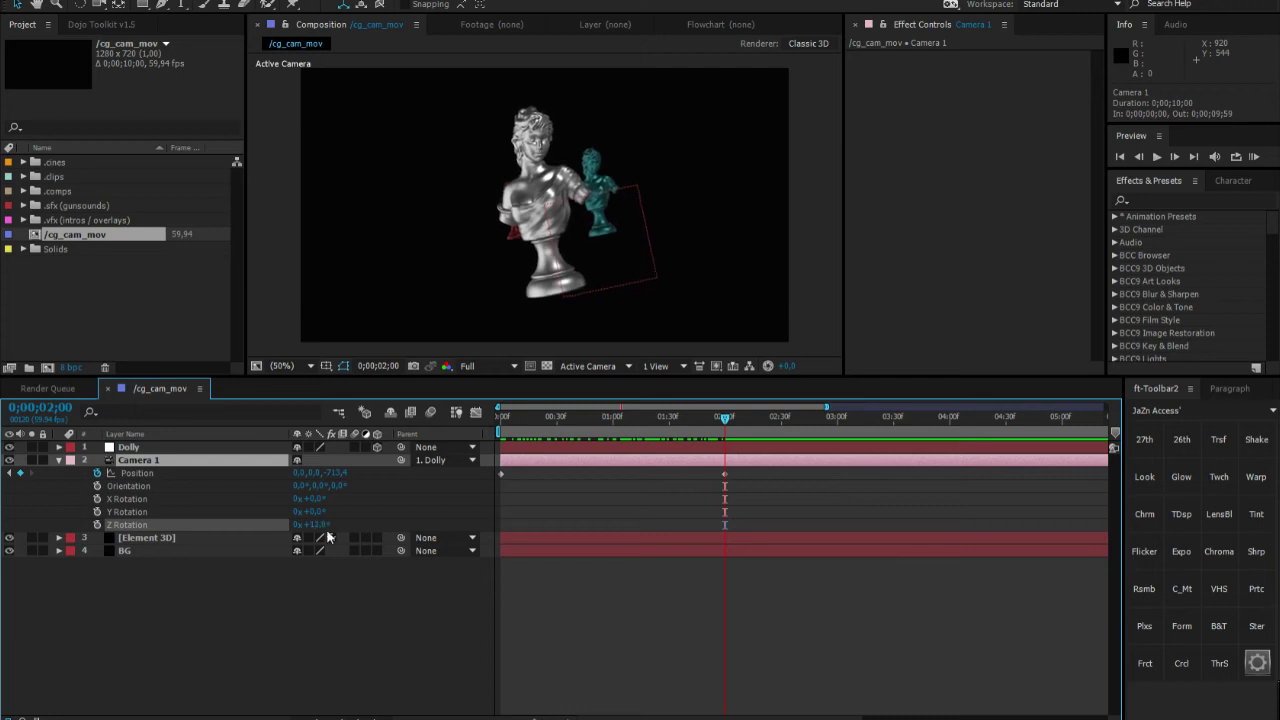
{"action": "left_click", "coordinate": [97, 524]}
Set Camera 1's Z Rotation to 30° at 0 seconds
{"action": "key", "text": "Home"}
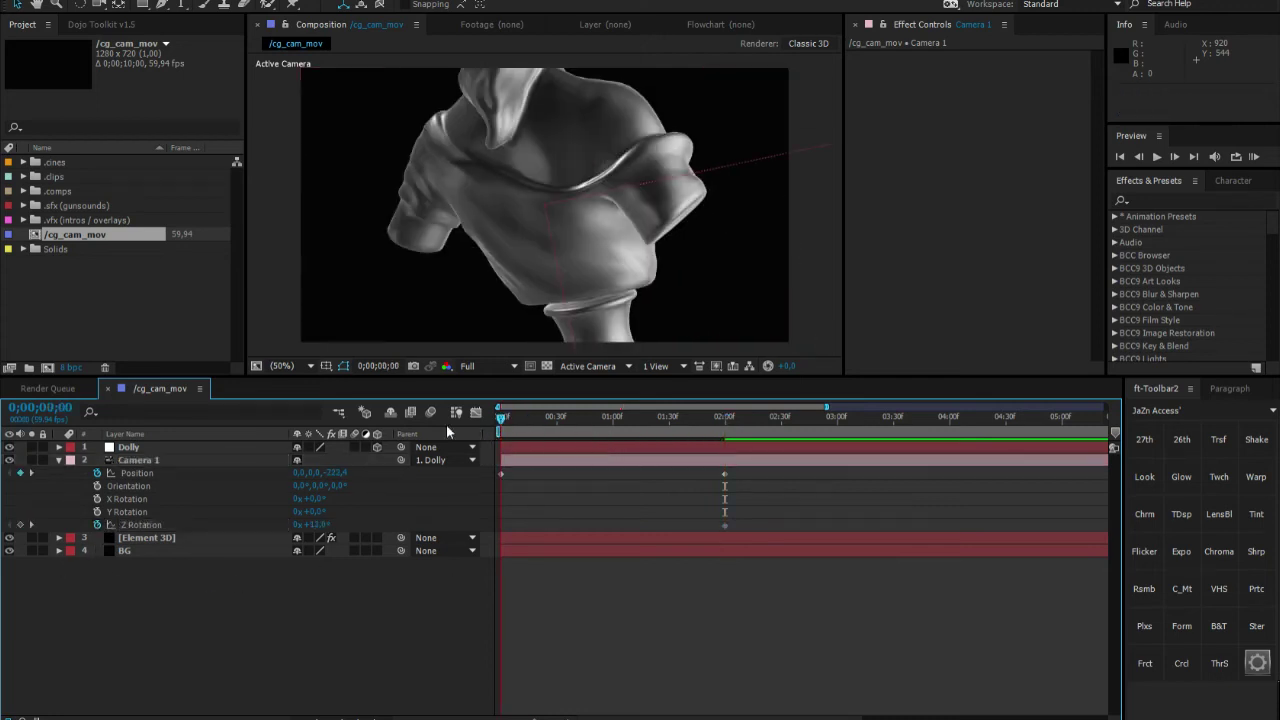
{"action": "left_click", "coordinate": [315, 526]}
{"action": "left_click_drag", "start_coordinate": [318, 525], "coordinate": [337, 585]}
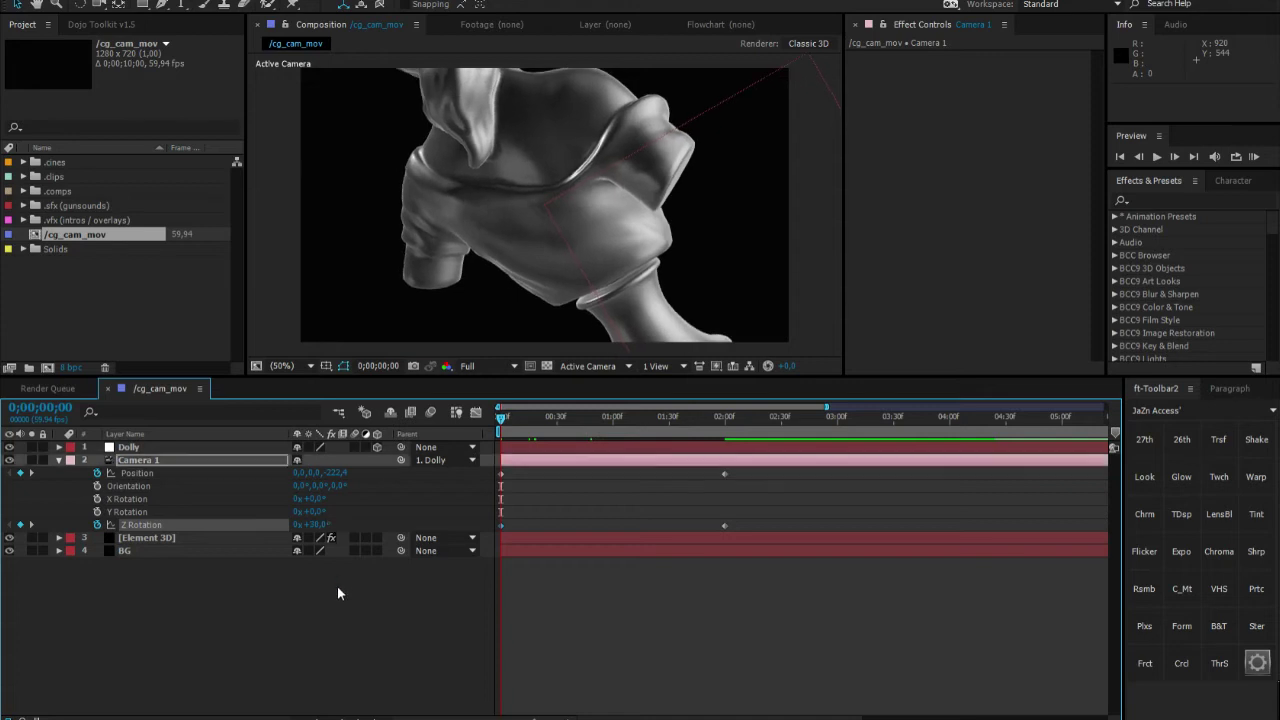
Set Camera 1's Z Rotation to 0° at 2 seconds and scrub through the tilt animation
{"action": "left_click", "coordinate": [510, 421]}
{"action": "left_click_drag", "start_coordinate": [513, 424], "coordinate": [724, 421]}
{"action": "left_click", "coordinate": [312, 525]}
{"action": "type", "text": "0"}
{"action": "key", "text": "Return"}
{"action": "left_click_drag", "start_coordinate": [508, 421], "coordinate": [640, 427]}
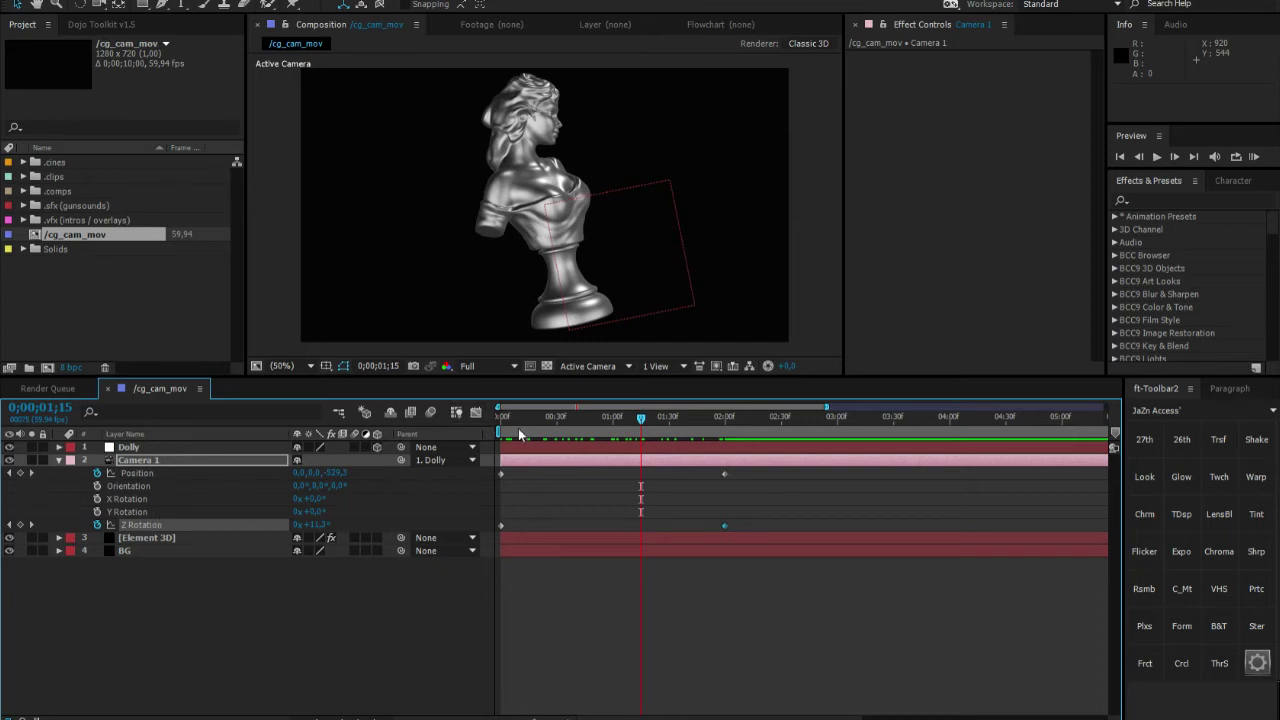
{"action": "key", "text": "Home"}
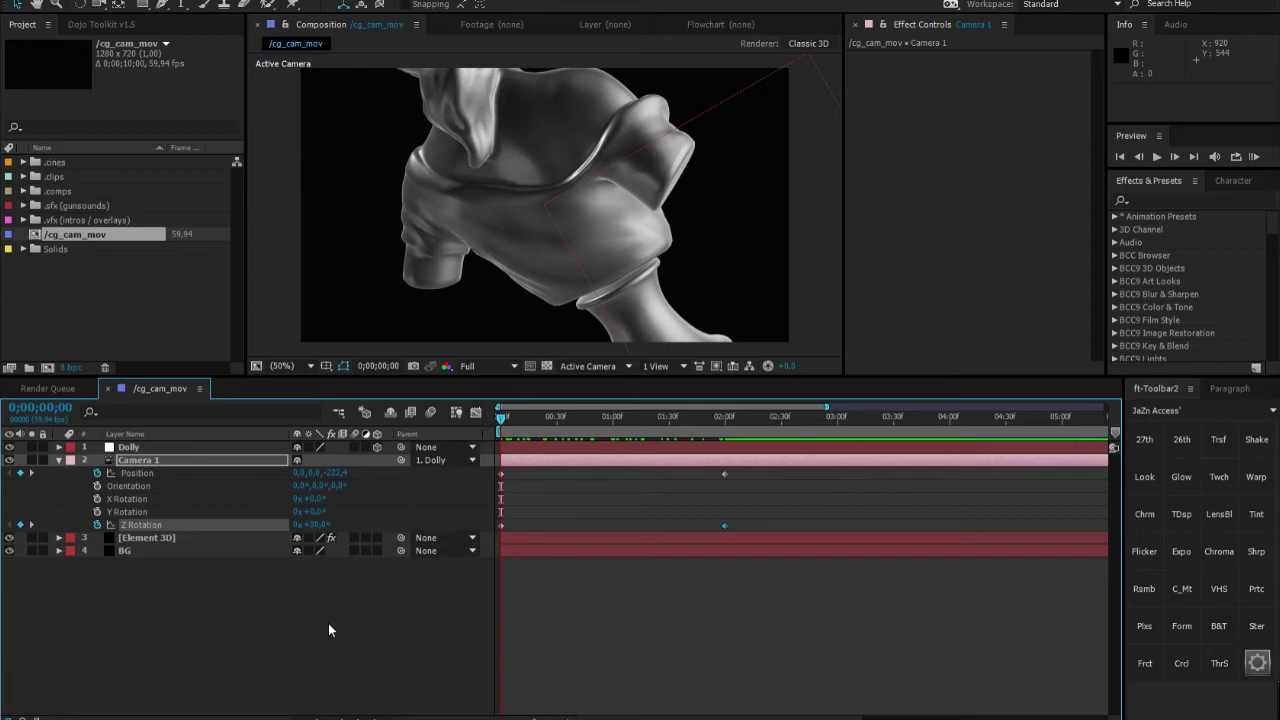
Open the Graph Editor for Camera 1's Z Rotation and preview the linear animation
{"action": "key", "text": "shift+F3"}
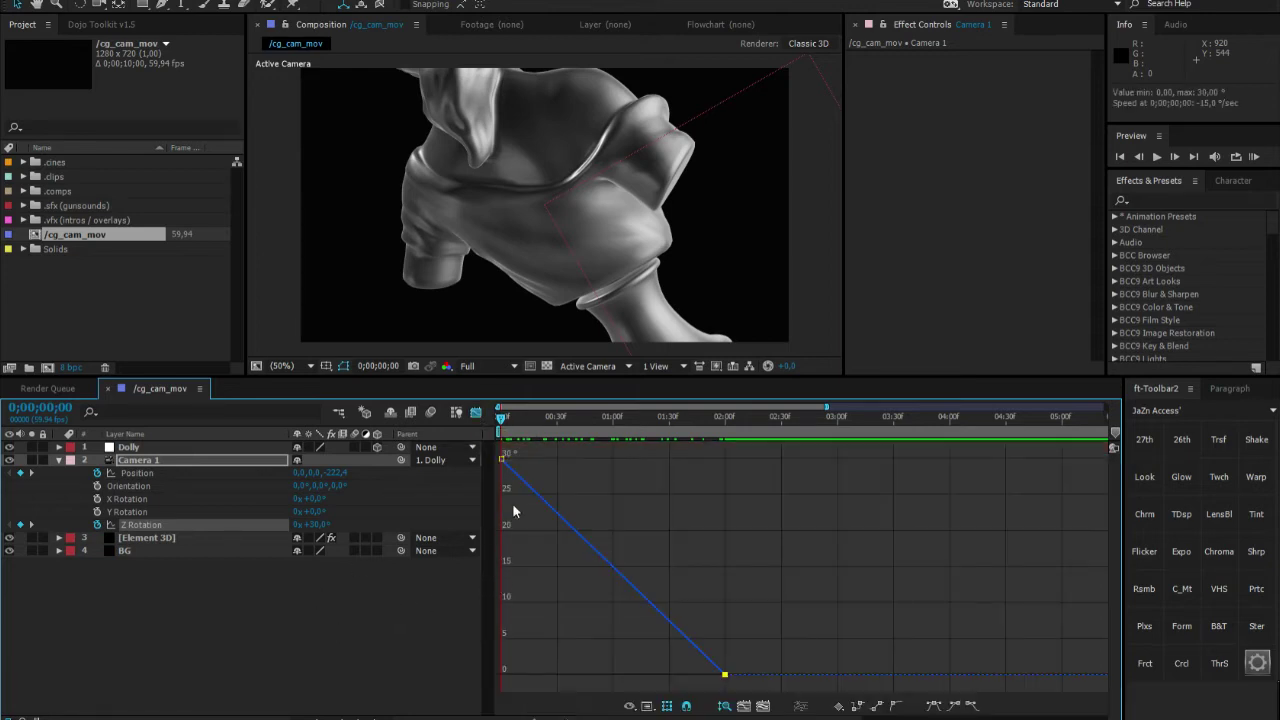
{"action": "key", "text": "space"}
{"action": "key", "text": "space"}
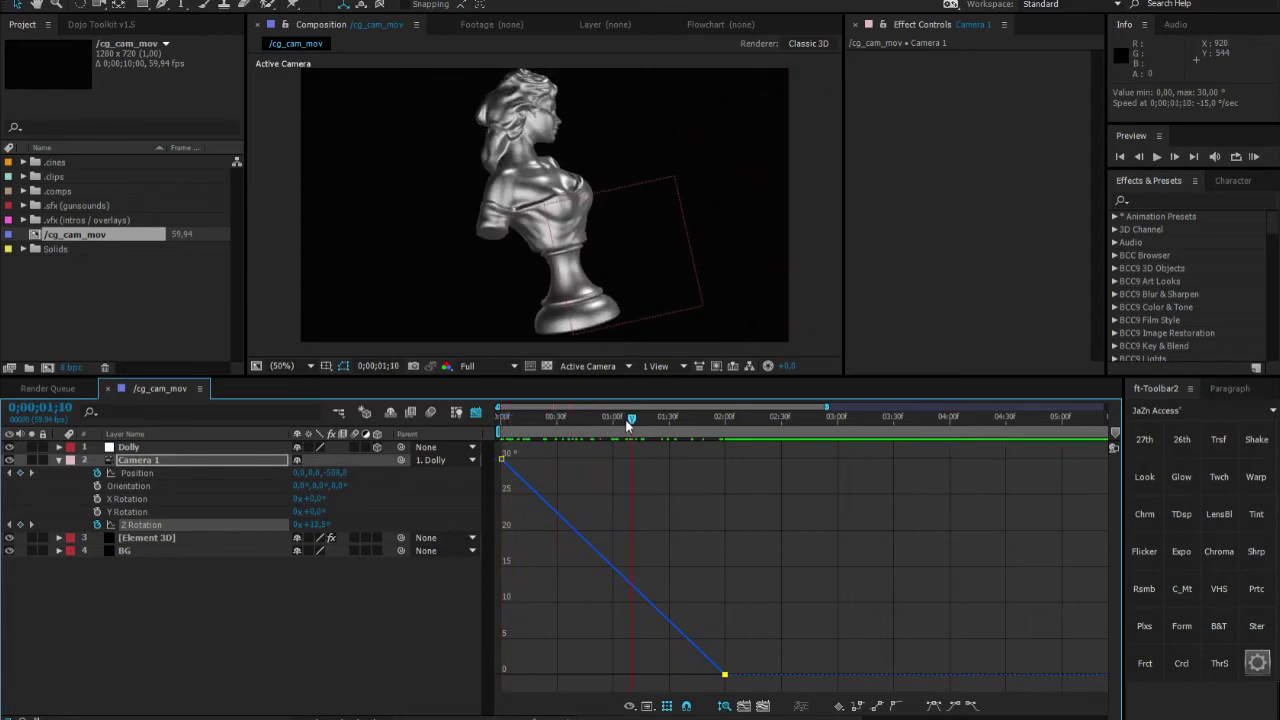
{"action": "left_click_drag", "start_coordinate": [627, 422], "coordinate": [617, 422]}
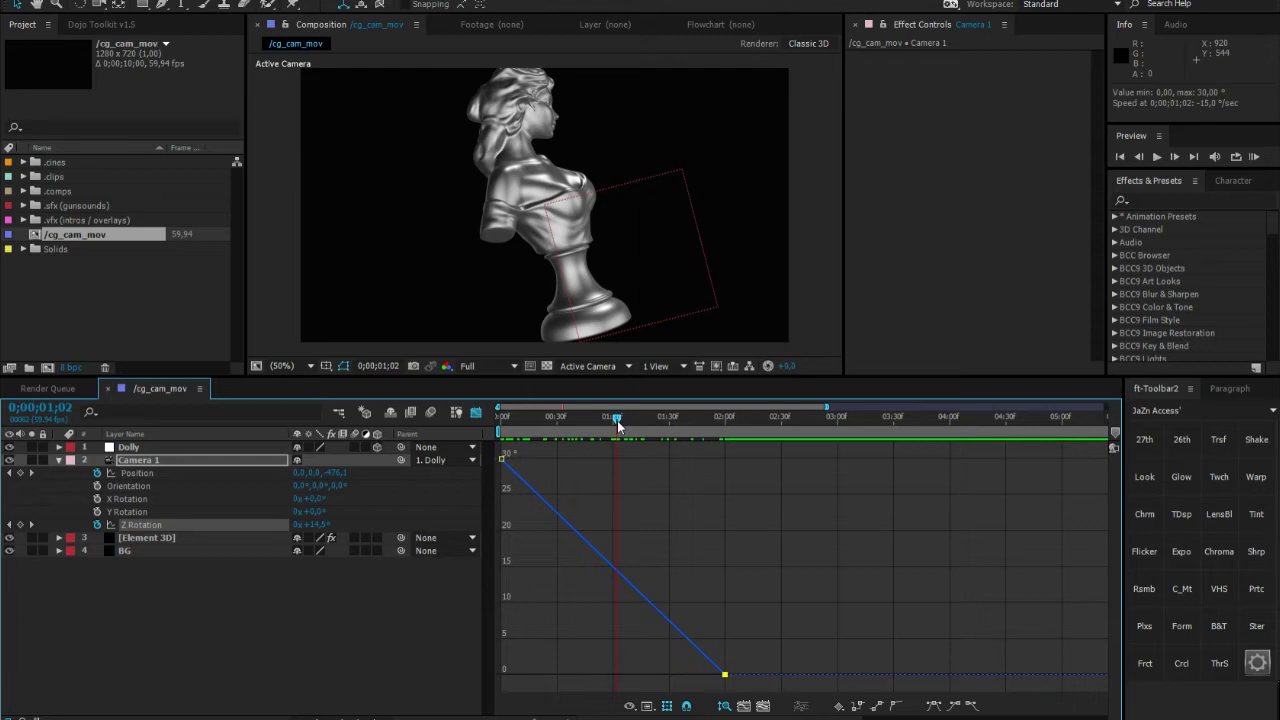
{"action": "left_click_drag", "start_coordinate": [617, 420], "coordinate": [484, 432]}
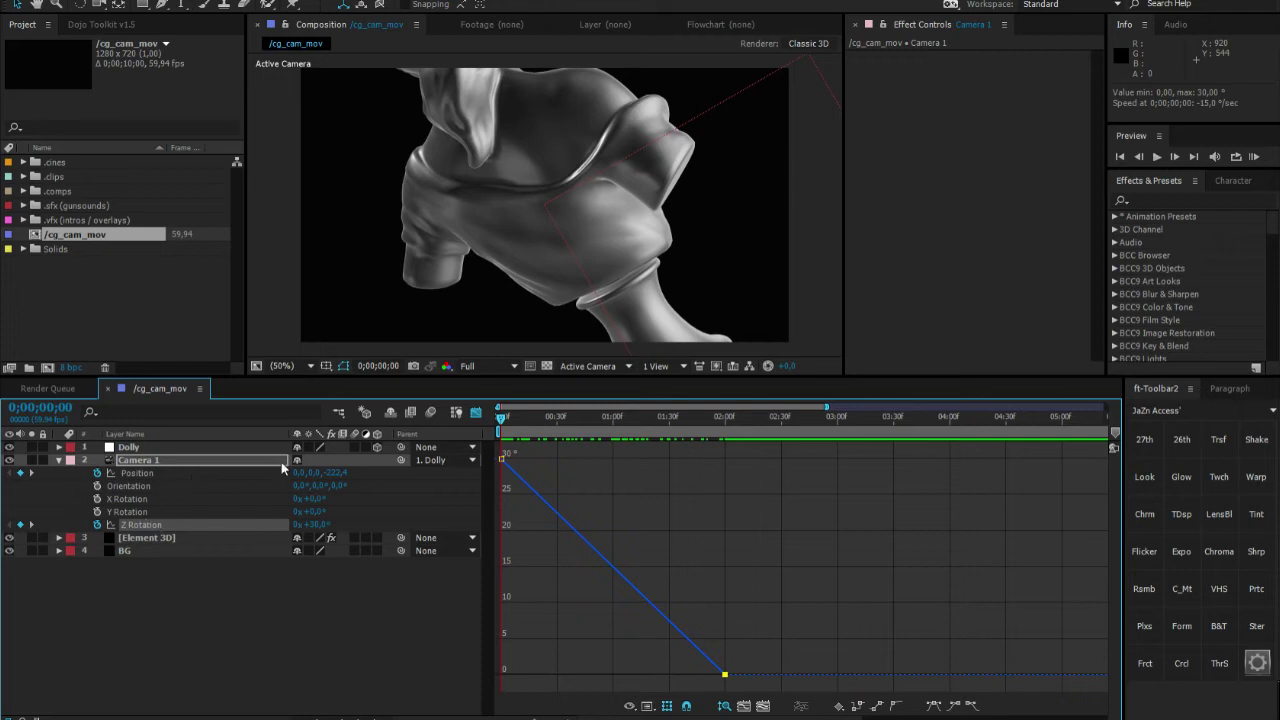
Apply Easy Ease to Camera 1's Z Rotation keyframe at 0 seconds in the Graph Editor
{"action": "left_click", "coordinate": [163, 471]}
{"action": "left_click", "coordinate": [149, 630]}
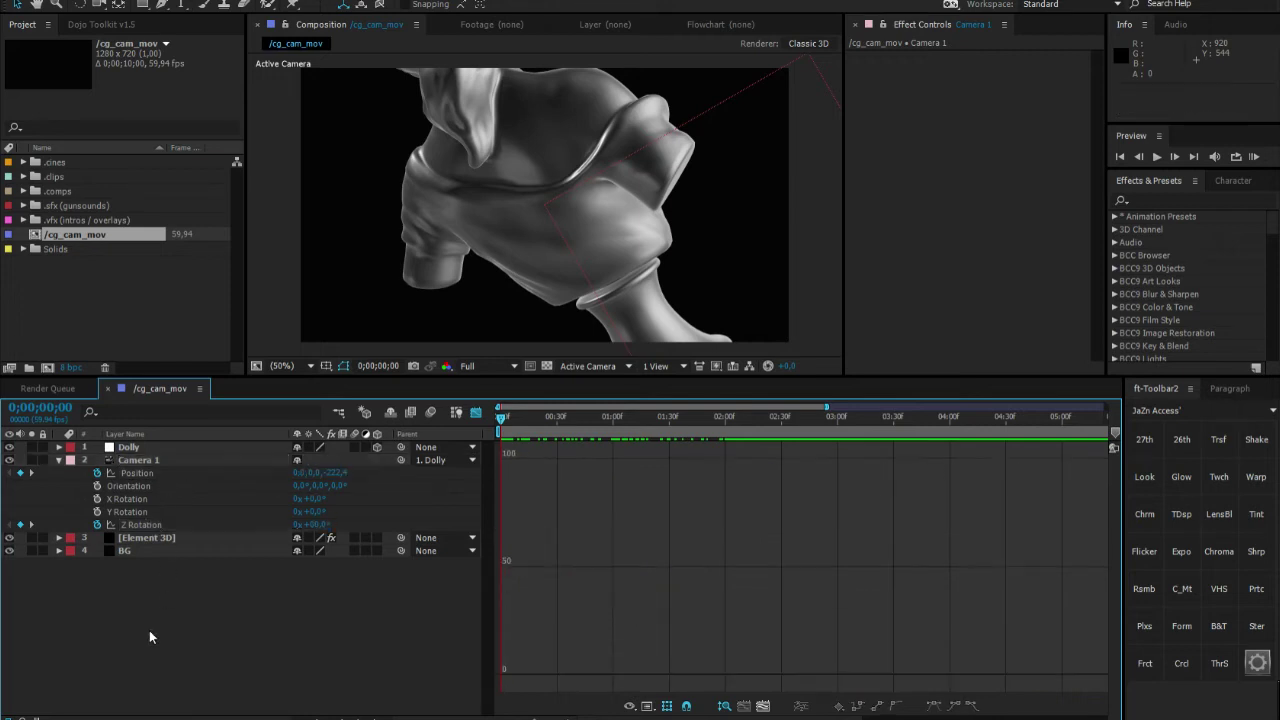
{"action": "left_click", "coordinate": [141, 524]}
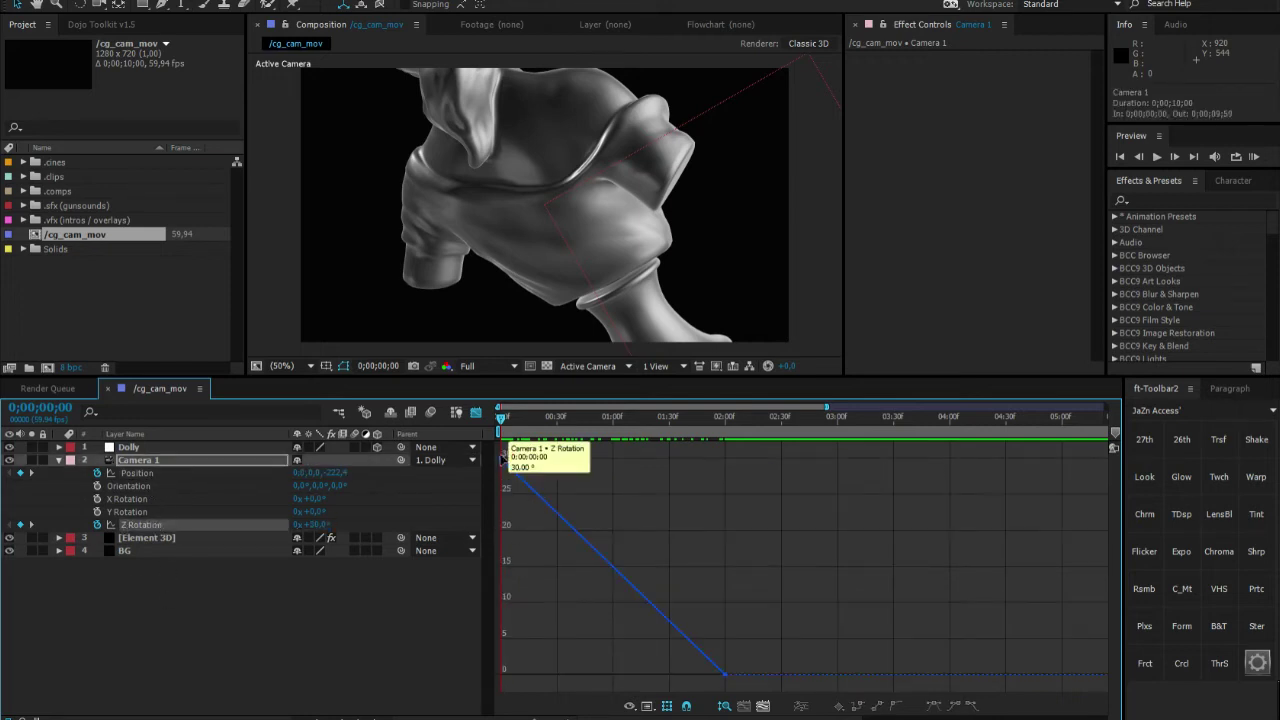
{"action": "left_click", "coordinate": [502, 457]}
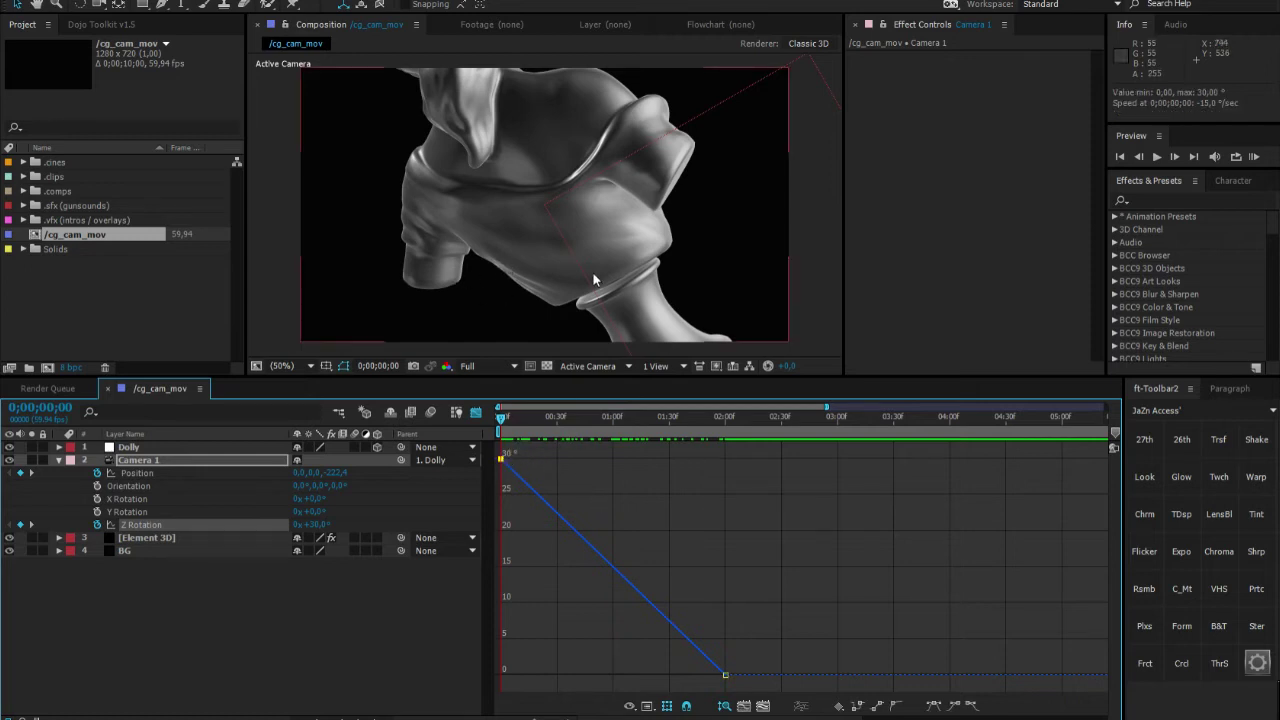
{"action": "left_click_drag", "start_coordinate": [514, 424], "coordinate": [500, 452]}
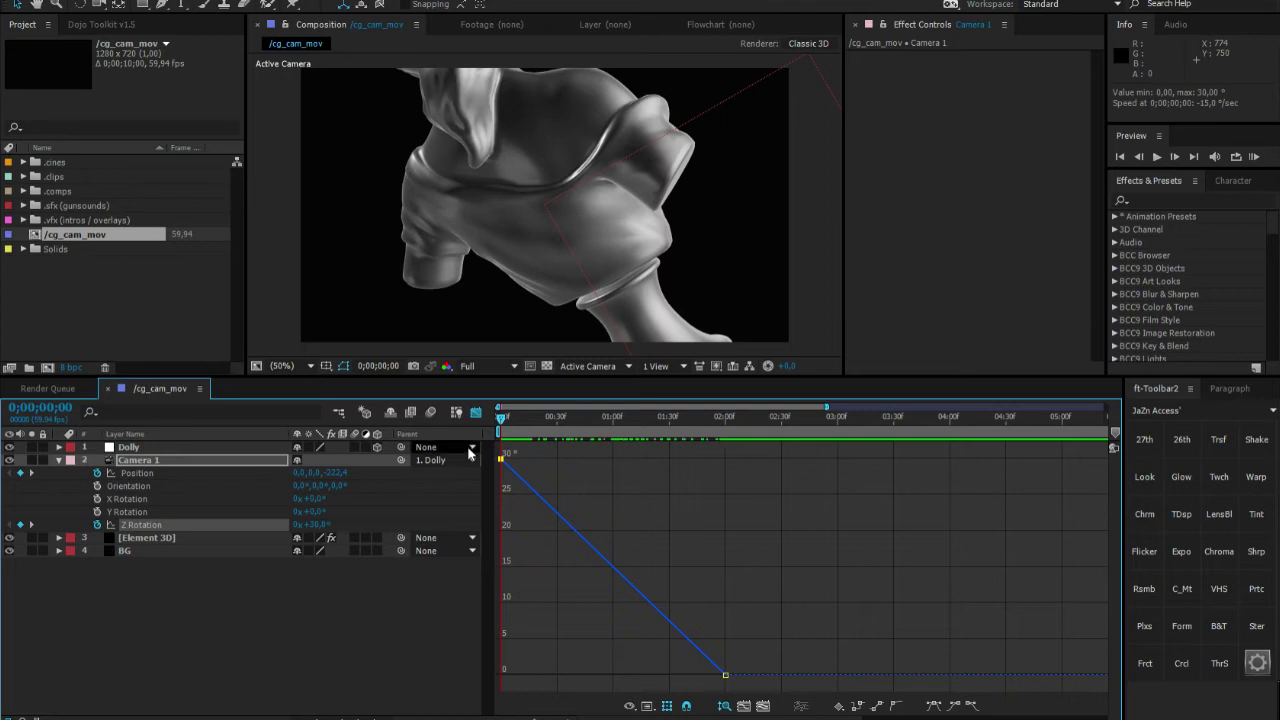
{"action": "left_click", "coordinate": [934, 705]}
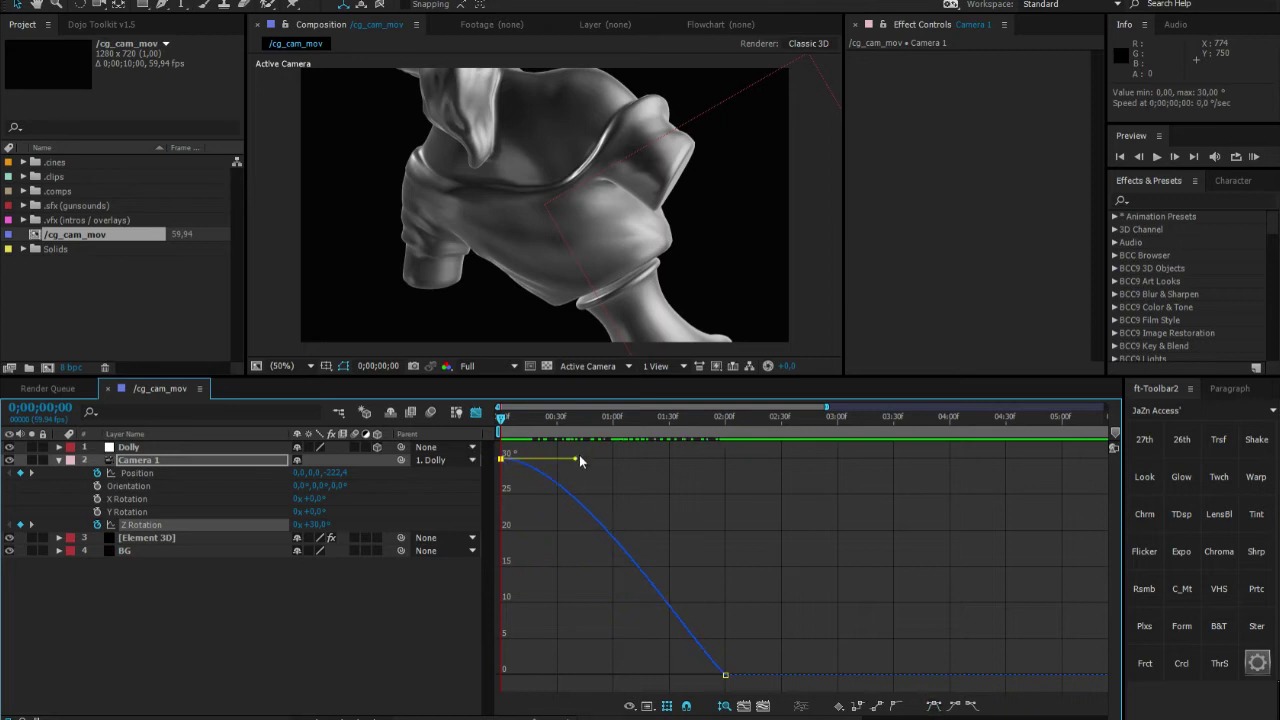
Apply Easy Ease to the Z Rotation keyframe at 2 seconds and pull its handle vertically upward for a steep ending
{"action": "left_click_drag", "start_coordinate": [702, 679], "coordinate": [796, 650]}
{"action": "left_click", "coordinate": [934, 705]}
{"action": "left_click_drag", "start_coordinate": [652, 679], "coordinate": [774, 598]}
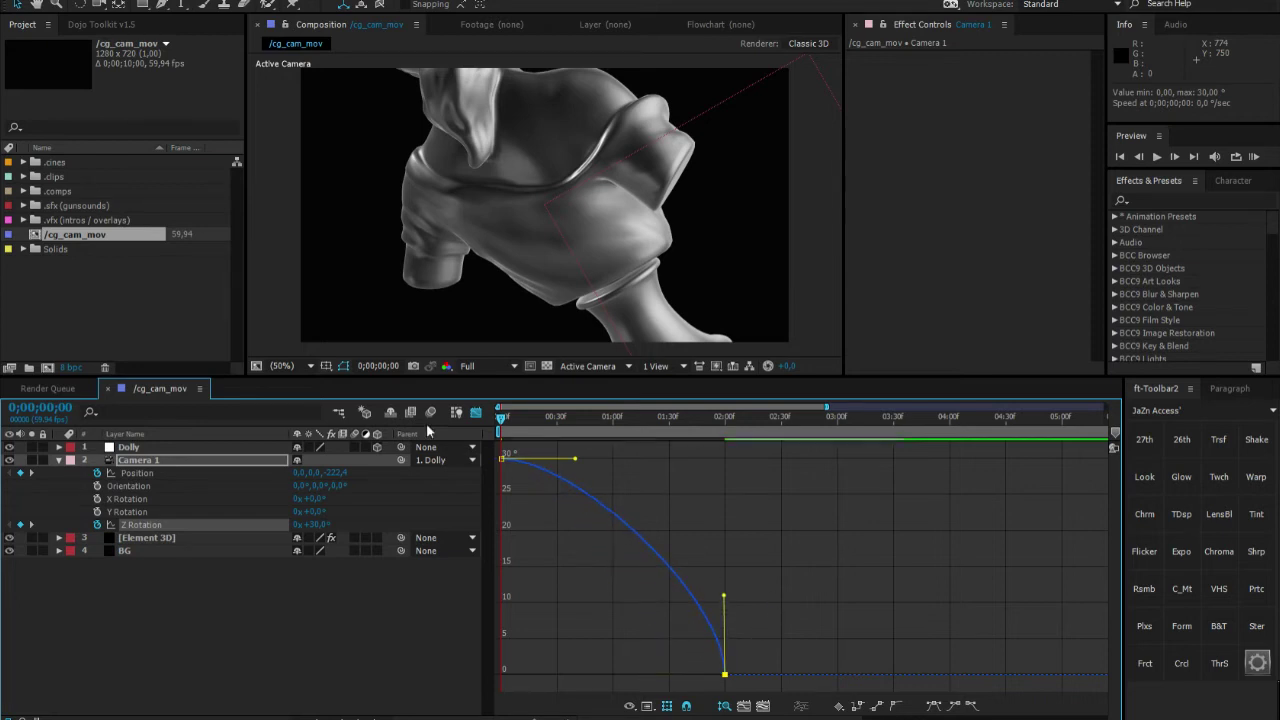
Stretch the first Z Rotation keyframe's handle horizontally to 2 seconds and scrub through the reshaped curve
{"action": "left_click", "coordinate": [508, 419]}
{"action": "left_click_drag", "start_coordinate": [522, 423], "coordinate": [724, 466]}
{"action": "mouse_move", "coordinate": [527, 420]}
{"action": "left_mouse_down"}
{"action": "mouse_move", "coordinate": [512, 420]}
{"action": "mouse_move", "coordinate": [545, 422]}
{"action": "mouse_move", "coordinate": [505, 425]}
{"action": "left_mouse_up"}
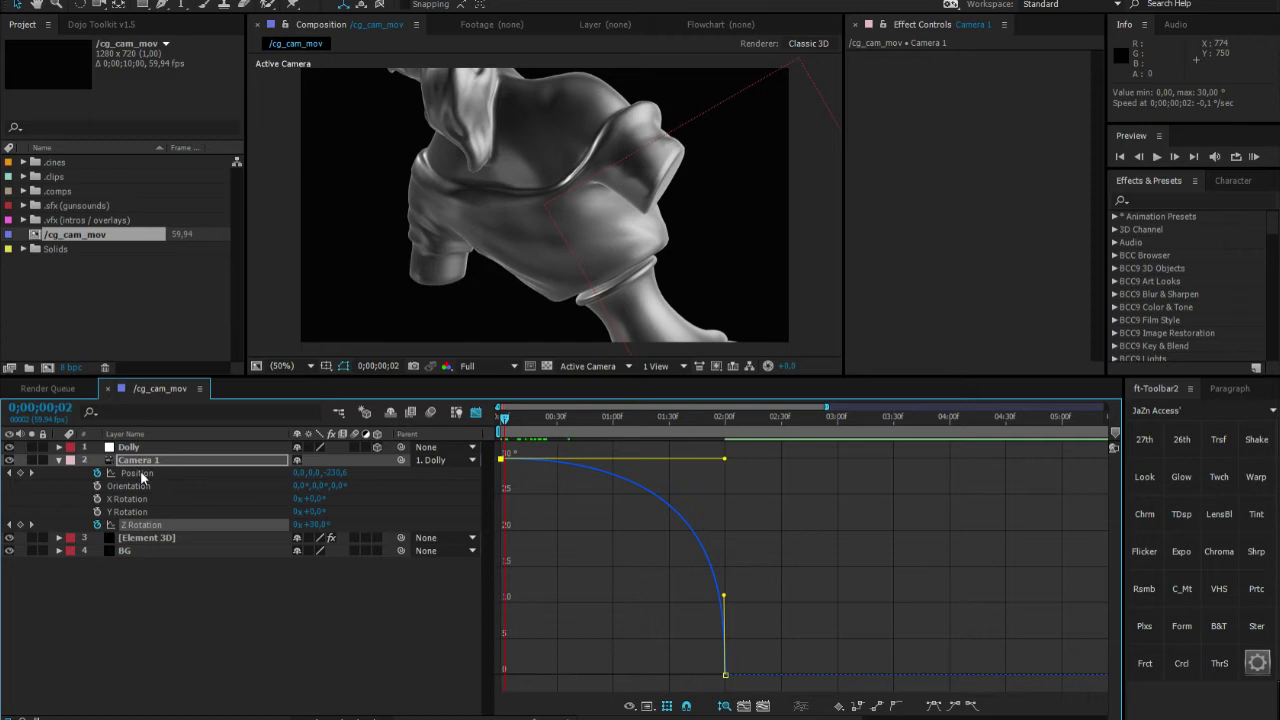
Scrub through the eased camera move and inspect Camera 1's Position curves in the Graph Editor
{"action": "left_click", "coordinate": [556, 421]}
{"action": "left_click_drag", "start_coordinate": [557, 422], "coordinate": [675, 436]}
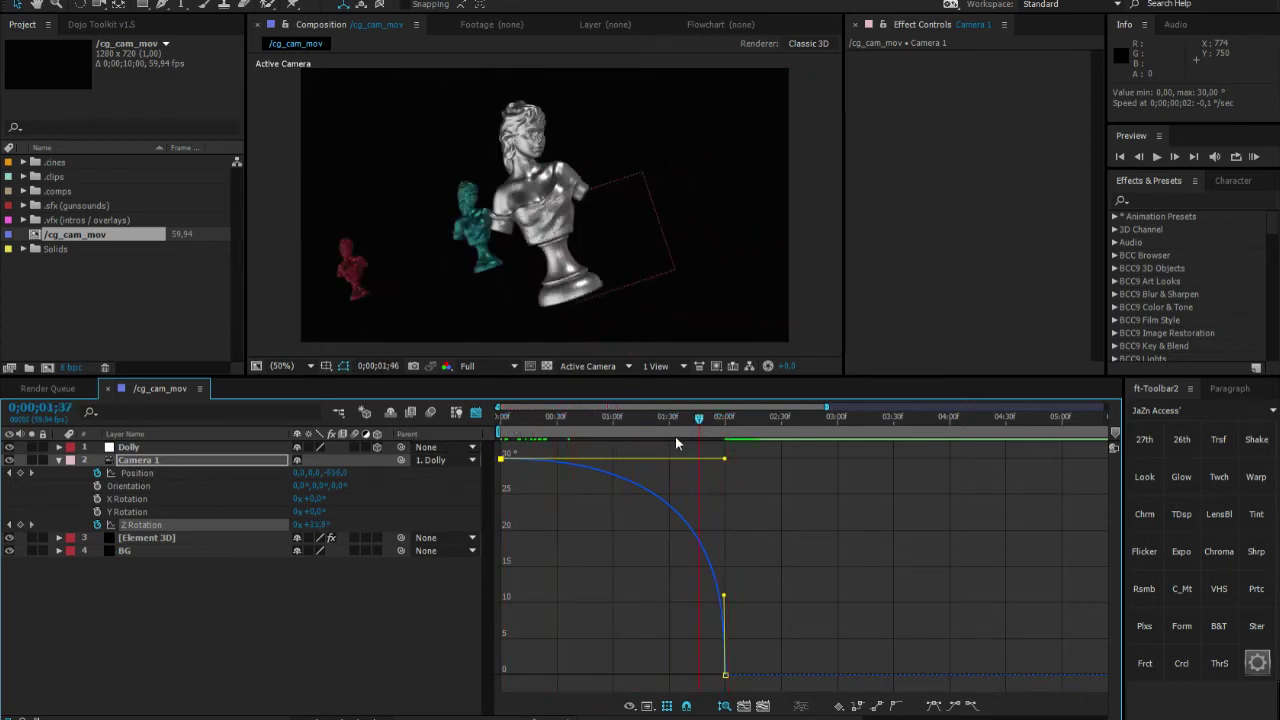
{"action": "left_click", "coordinate": [150, 473]}
{"action": "right_click", "coordinate": [150, 473]}
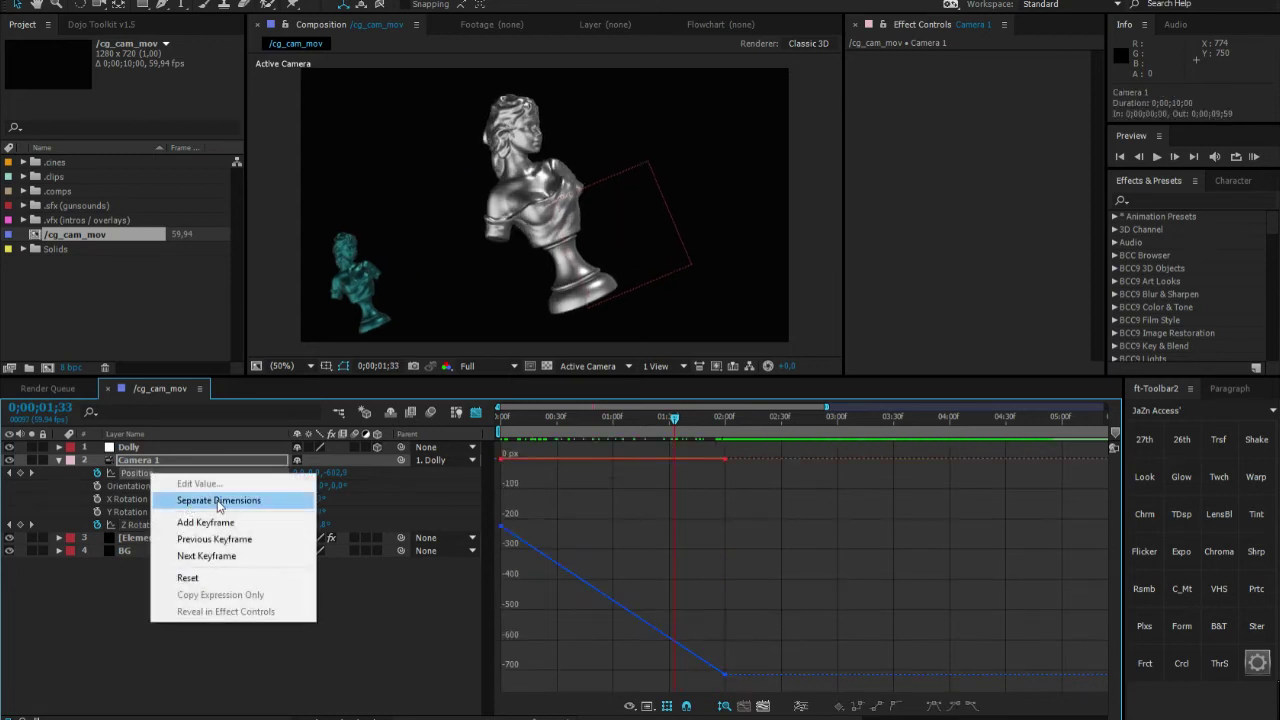
{"action": "left_click", "coordinate": [371, 648]}
{"action": "left_click", "coordinate": [157, 474]}
{"action": "mouse_move", "coordinate": [524, 419]}
{"action": "left_mouse_down"}
{"action": "mouse_move", "coordinate": [508, 424]}
{"action": "mouse_move", "coordinate": [600, 422]}
{"action": "mouse_move", "coordinate": [500, 422]}
{"action": "left_mouse_up"}
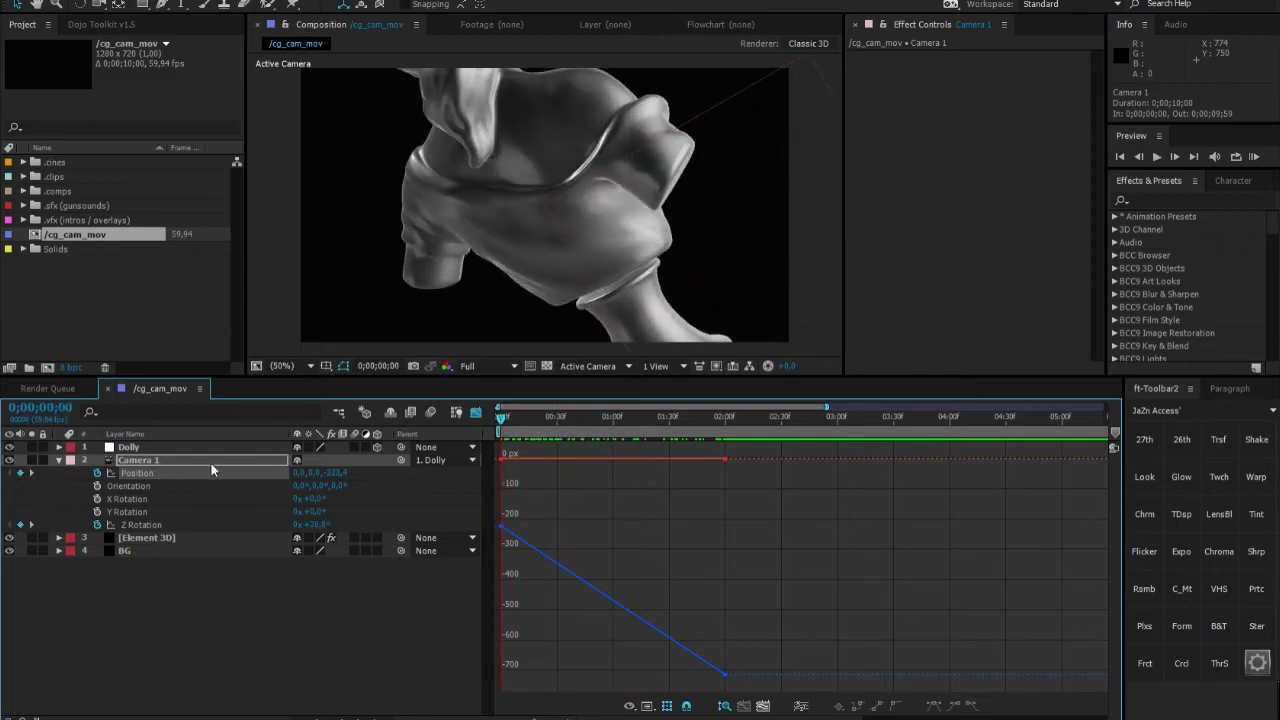
Separate the dimensions of Camera 1's Position into individual X, Y and Z Position properties
{"action": "left_click_drag", "start_coordinate": [764, 690], "coordinate": [489, 489]}
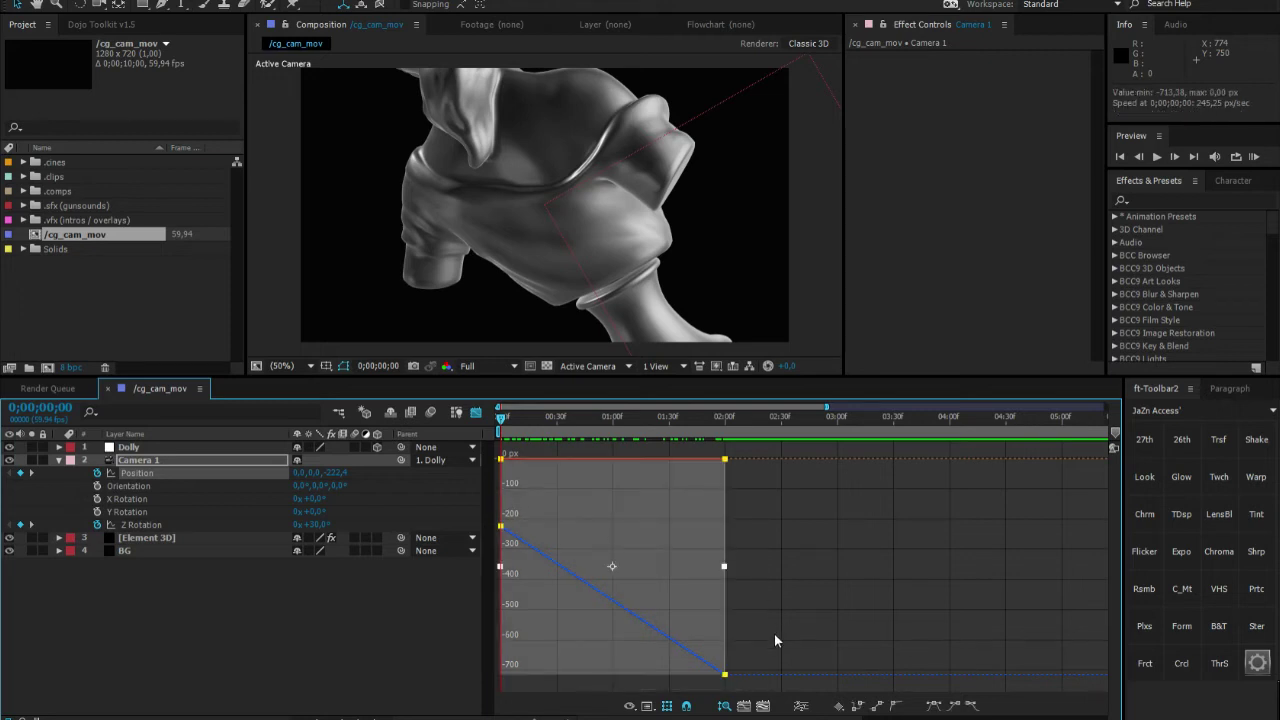
{"action": "left_click", "coordinate": [763, 542]}
{"action": "right_click", "coordinate": [218, 481]}
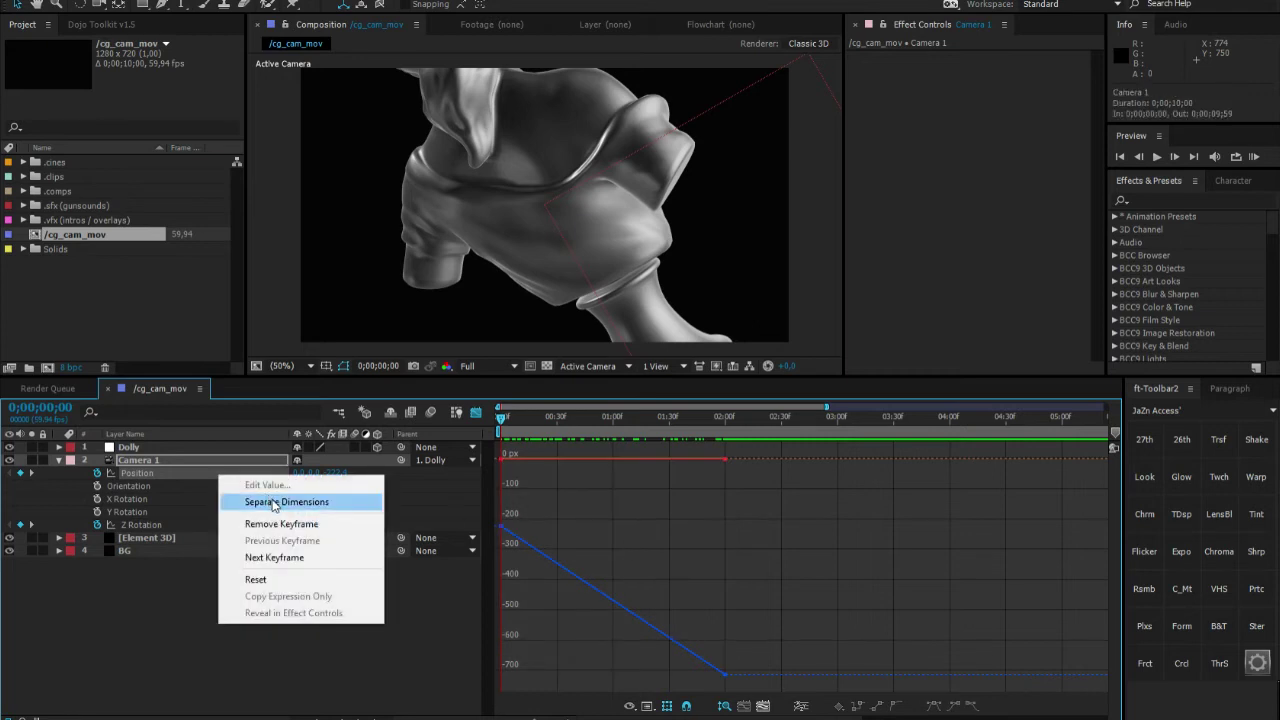
{"action": "left_click", "coordinate": [273, 503]}
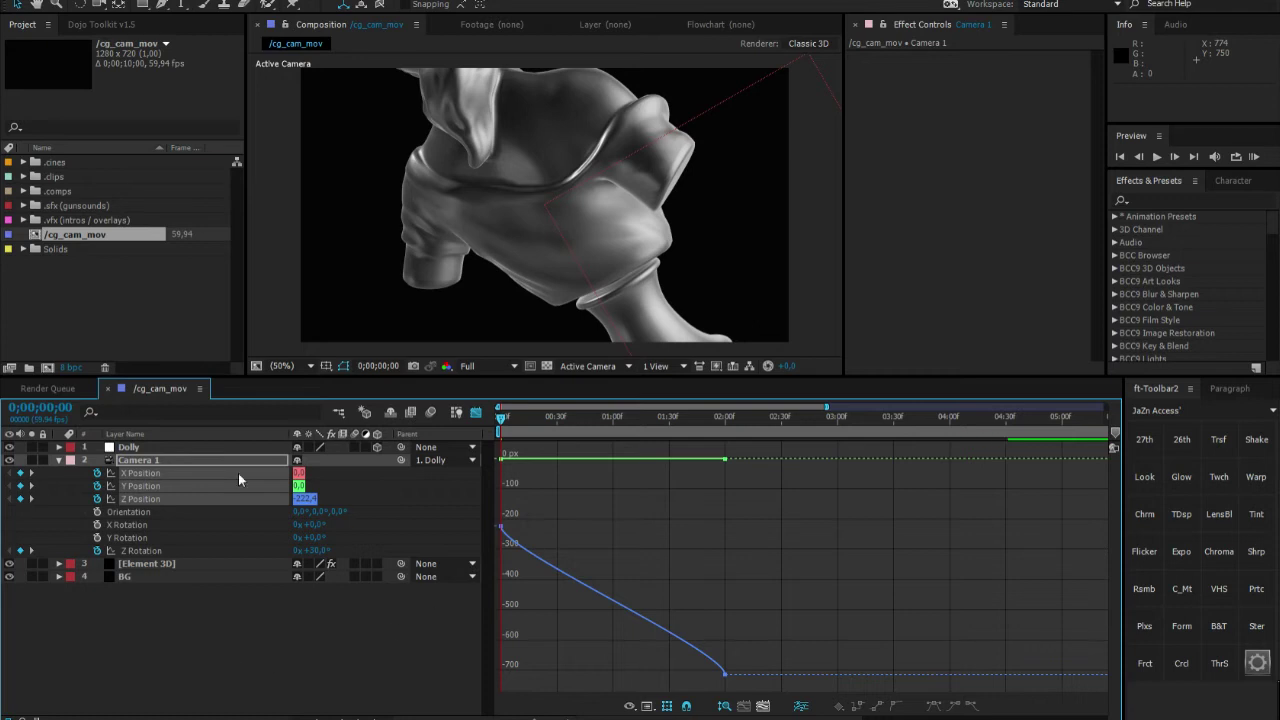
Remove all X Position and Y Position keyframes from Camera 1 and reveal only its animated properties
{"action": "left_click", "coordinate": [151, 612]}
{"action": "left_click", "coordinate": [133, 497]}
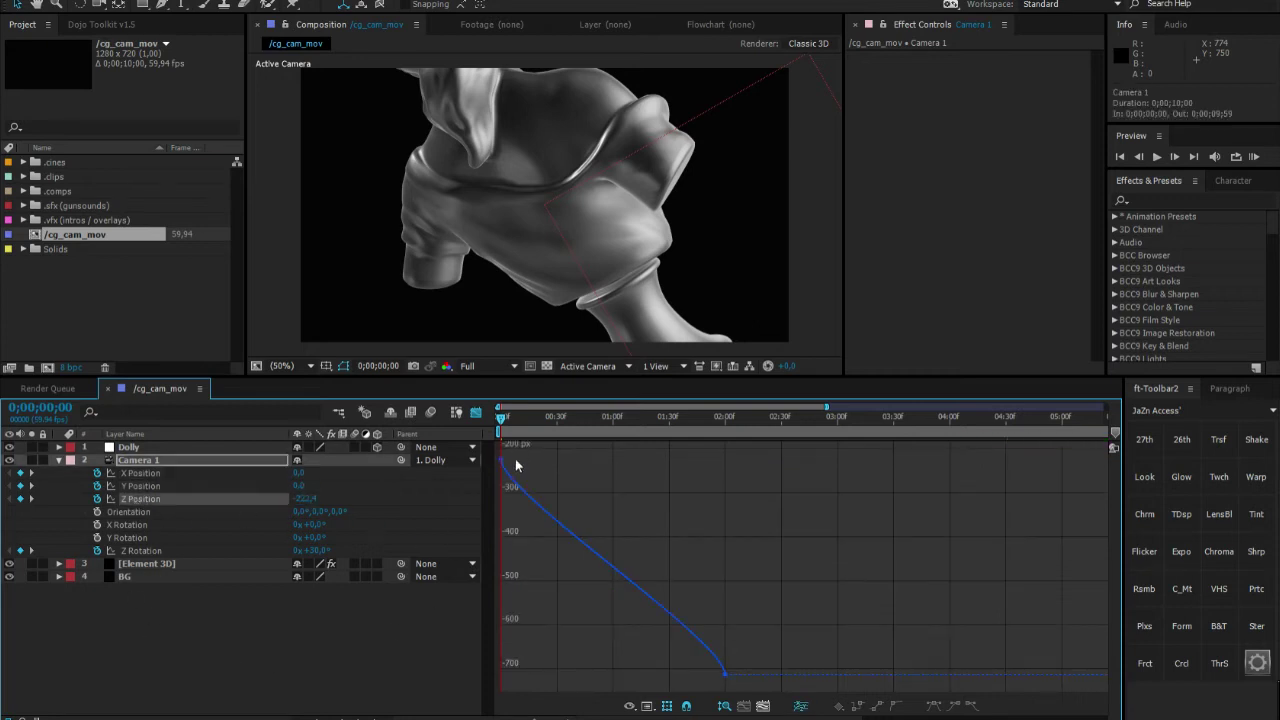
{"action": "left_click", "coordinate": [97, 473]}
{"action": "left_click", "coordinate": [97, 486]}
{"action": "left_click", "coordinate": [136, 487]}
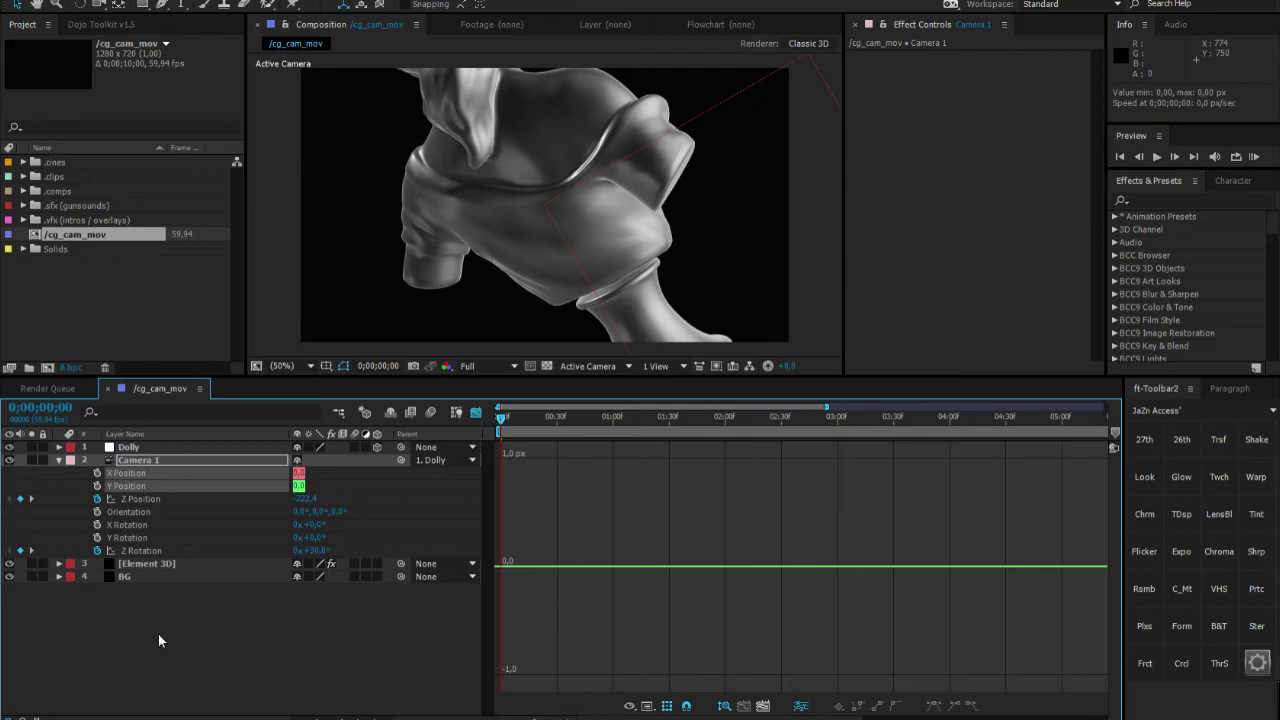
{"action": "left_click", "coordinate": [158, 634]}
{"action": "left_click", "coordinate": [160, 462]}
{"action": "key", "text": "u"}
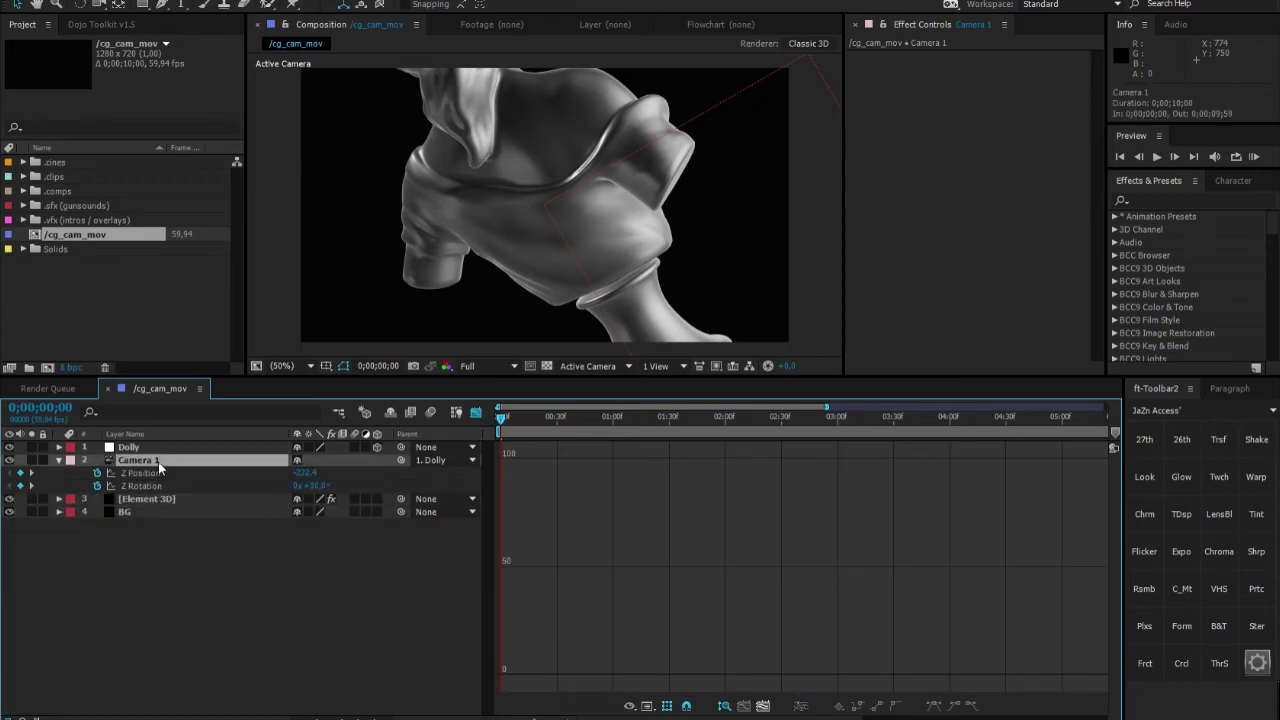
Reshape Camera 1's Z Position curve, stretching the first keyframe's handle horizontally to 2 seconds and raising the last keyframe's handle for a steep ending
{"action": "left_click", "coordinate": [149, 473]}
{"action": "mouse_move", "coordinate": [503, 466]}
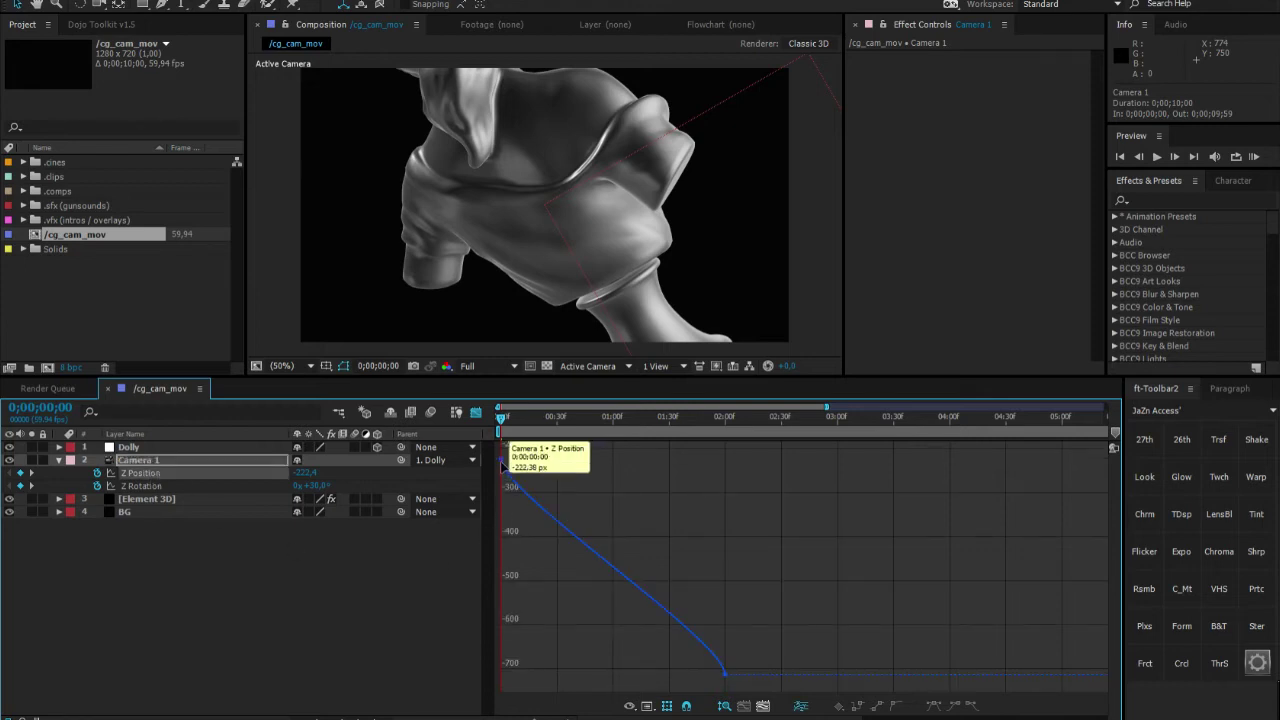
{"action": "left_click", "coordinate": [504, 466]}
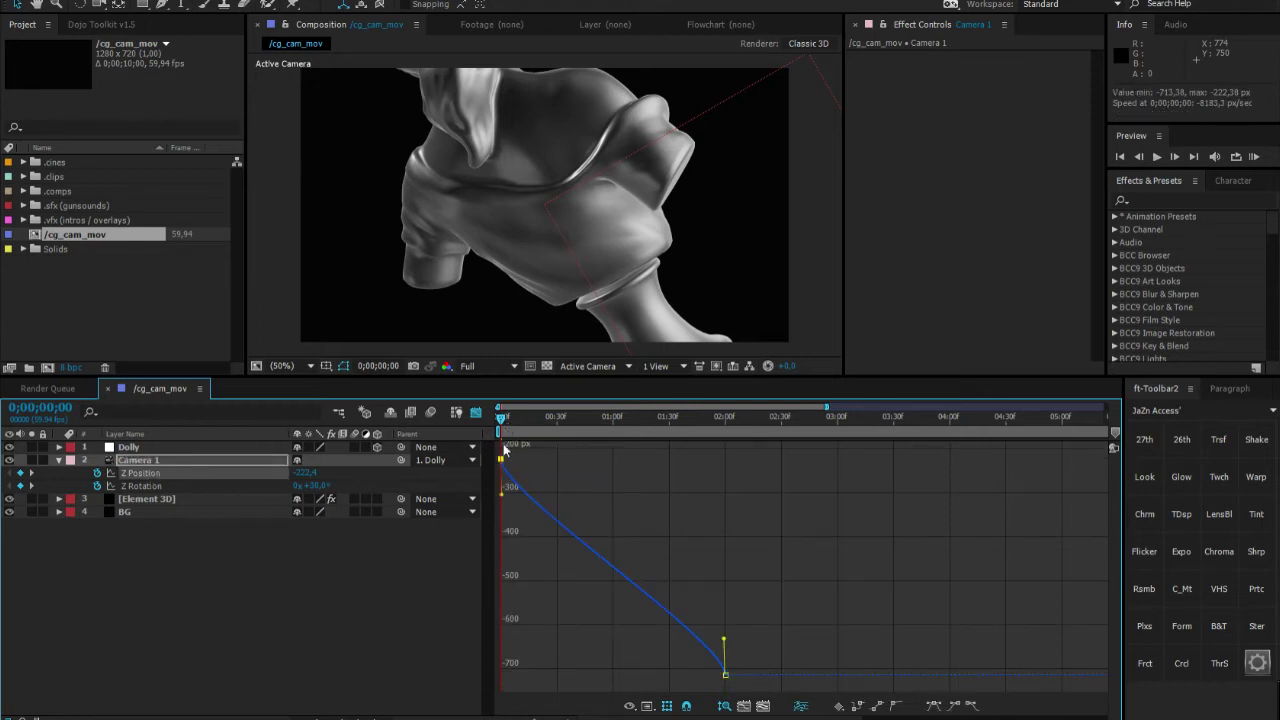
{"action": "left_click", "coordinate": [115, 486], "text": "shift"}
{"action": "mouse_move", "coordinate": [528, 463]}
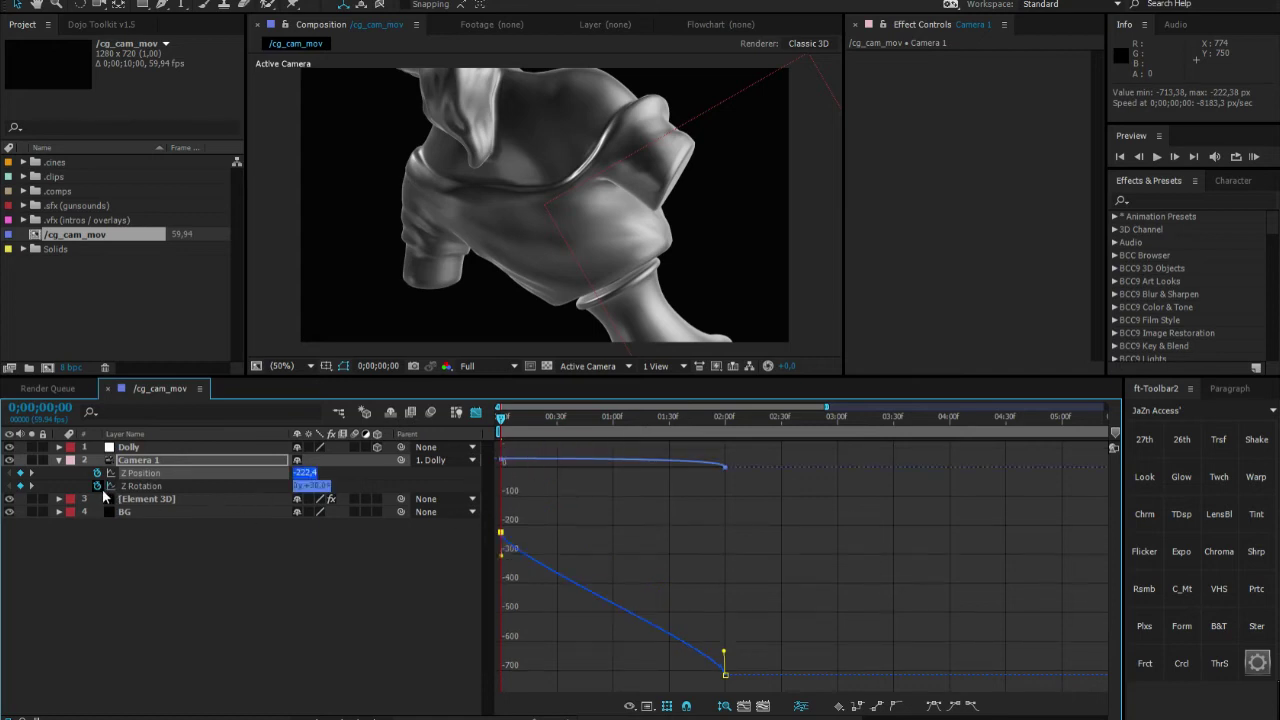
{"action": "left_click", "coordinate": [483, 594]}
{"action": "left_click_drag", "start_coordinate": [584, 478], "coordinate": [806, 466]}
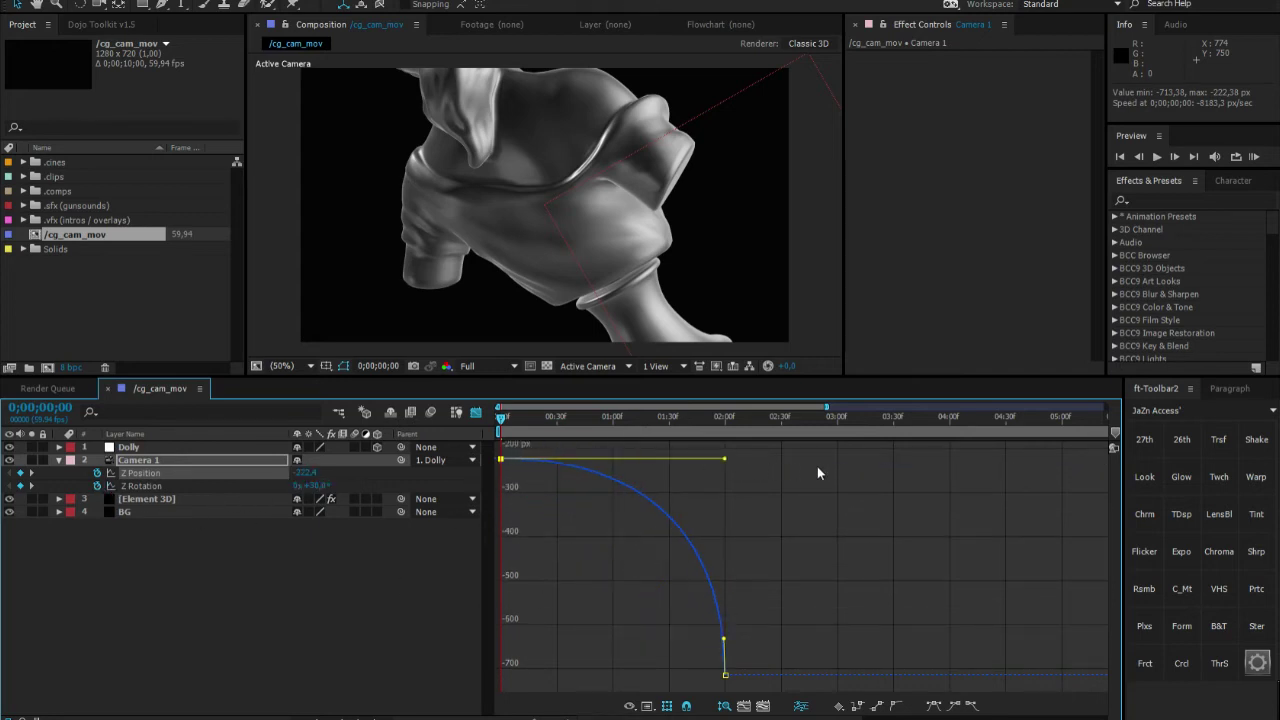
{"action": "left_click_drag", "start_coordinate": [723, 637], "coordinate": [789, 575]}
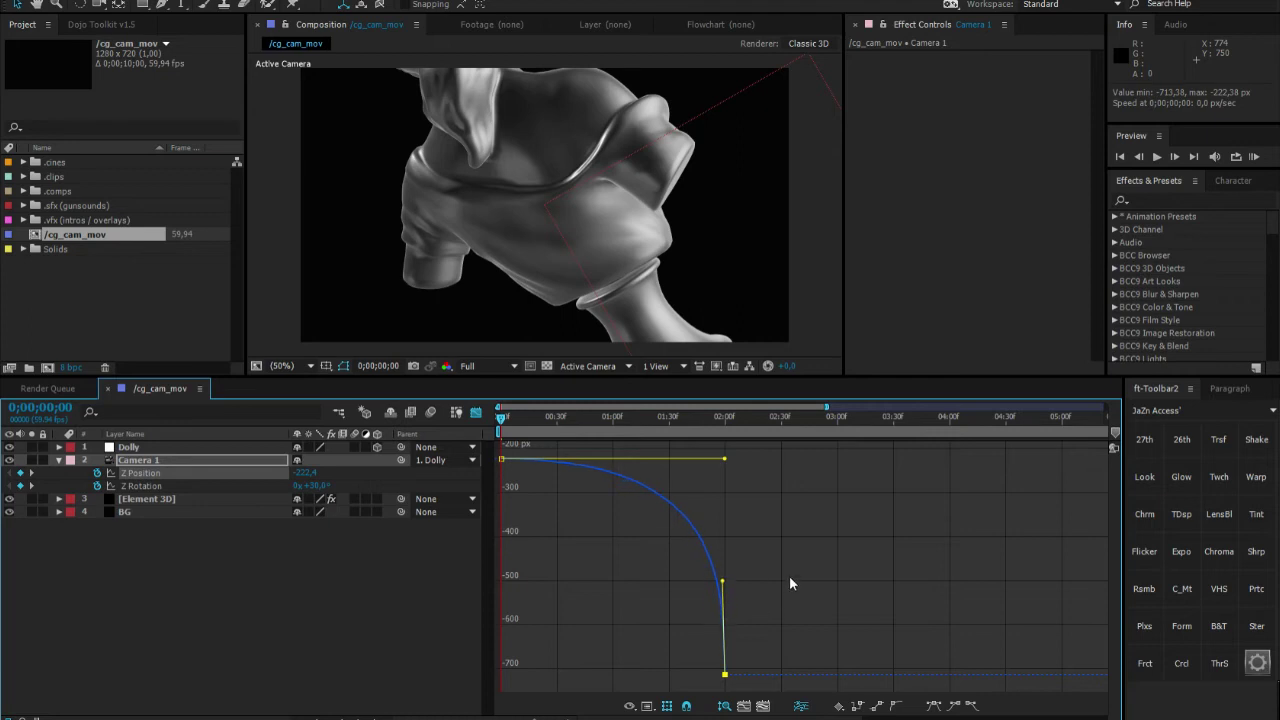
{"action": "left_click", "coordinate": [398, 601]}
{"action": "left_click_drag", "start_coordinate": [502, 418], "coordinate": [646, 445]}
Show Dolly's Y Rotation curve in the Graph Editor and apply Easy Ease to its keyframes at 0 and 2 seconds
{"action": "left_click", "coordinate": [141, 450]}
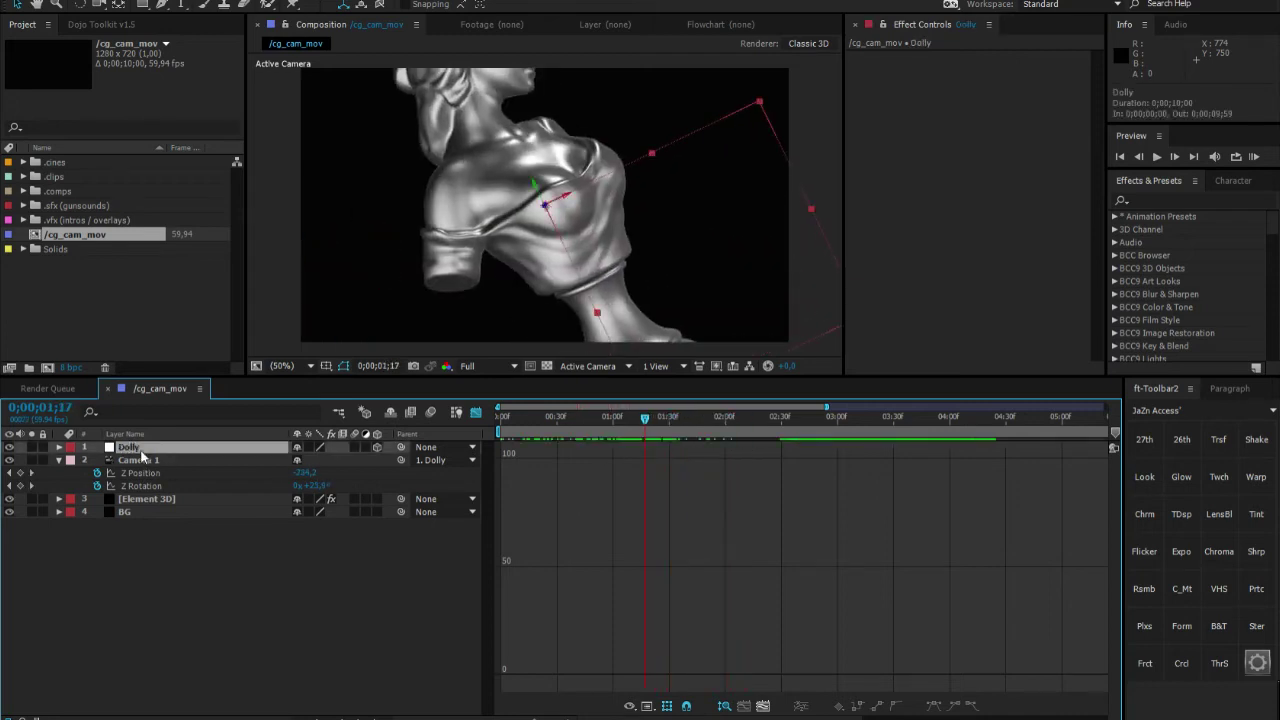
{"action": "key", "text": "r"}
{"action": "left_click", "coordinate": [140, 486]}
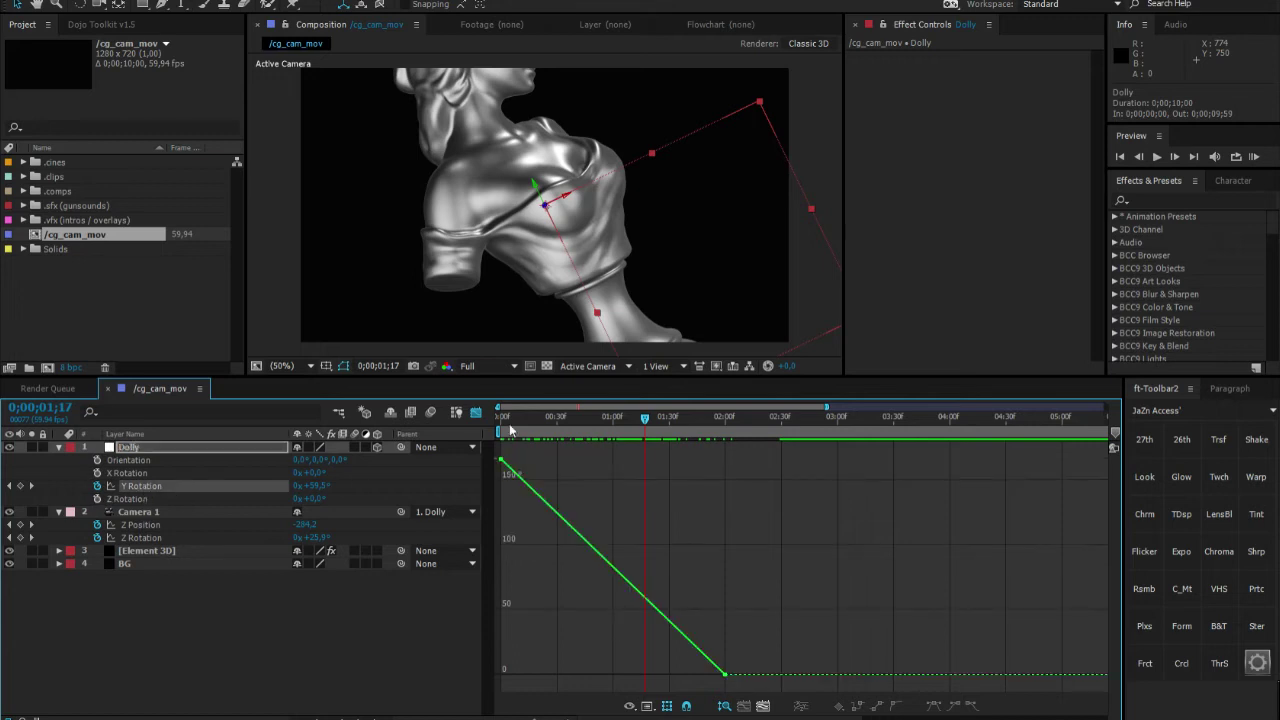
{"action": "left_click", "coordinate": [172, 452]}
{"action": "left_click", "coordinate": [234, 486]}
{"action": "left_click_drag", "start_coordinate": [496, 441], "coordinate": [838, 692]}
{"action": "left_click", "coordinate": [928, 706]}
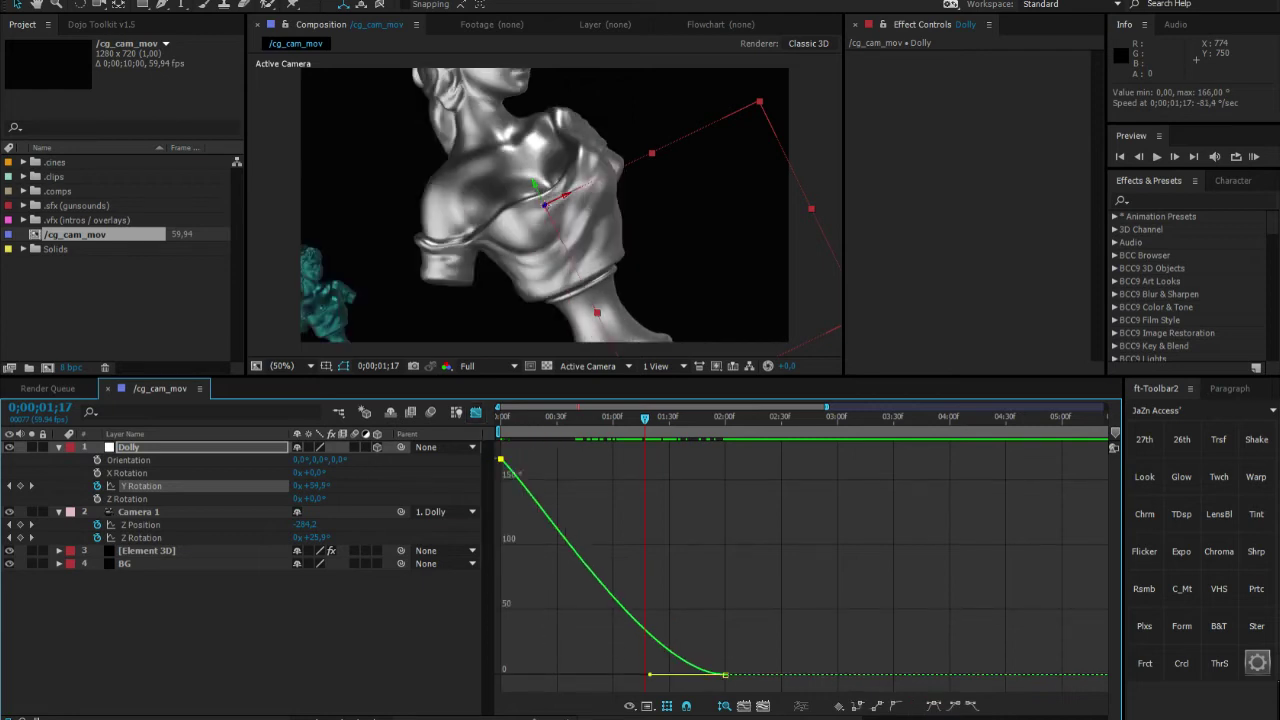
Stretch the first handle of Dolly's Y Rotation horizontally to 2 seconds and raise the ending handle steeply
{"action": "left_click_drag", "start_coordinate": [650, 675], "coordinate": [824, 574]}
{"action": "left_click_drag", "start_coordinate": [673, 458], "coordinate": [724, 459]}
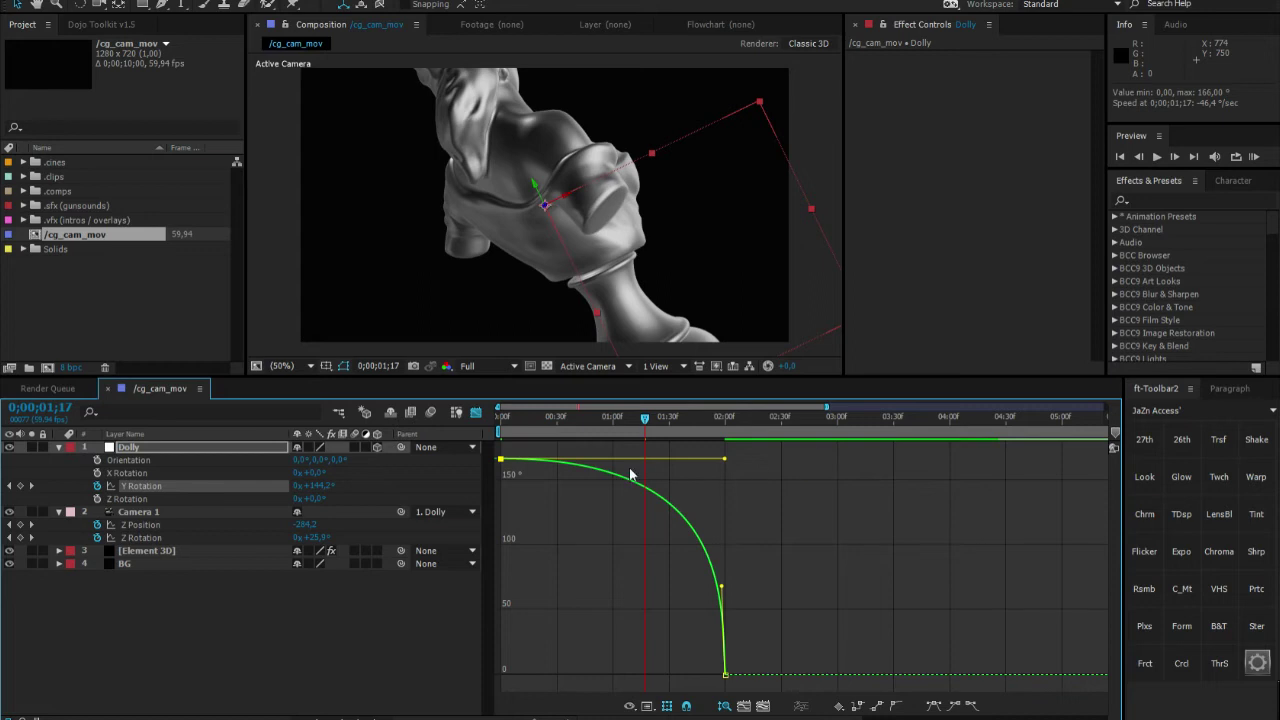
{"action": "left_click_drag", "start_coordinate": [529, 416], "coordinate": [725, 437]}
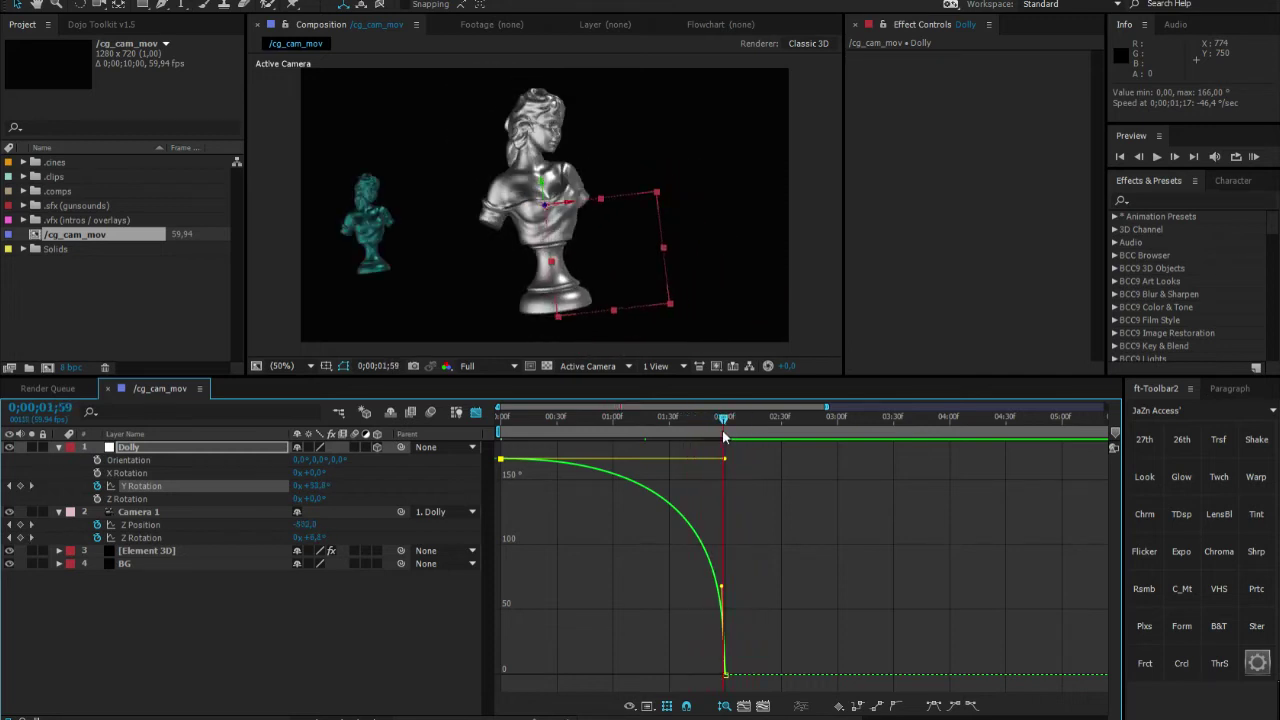
Return from the Graph Editor to the layer bars and scrub through the combined camera move to 2 seconds
{"action": "left_click", "coordinate": [476, 412]}
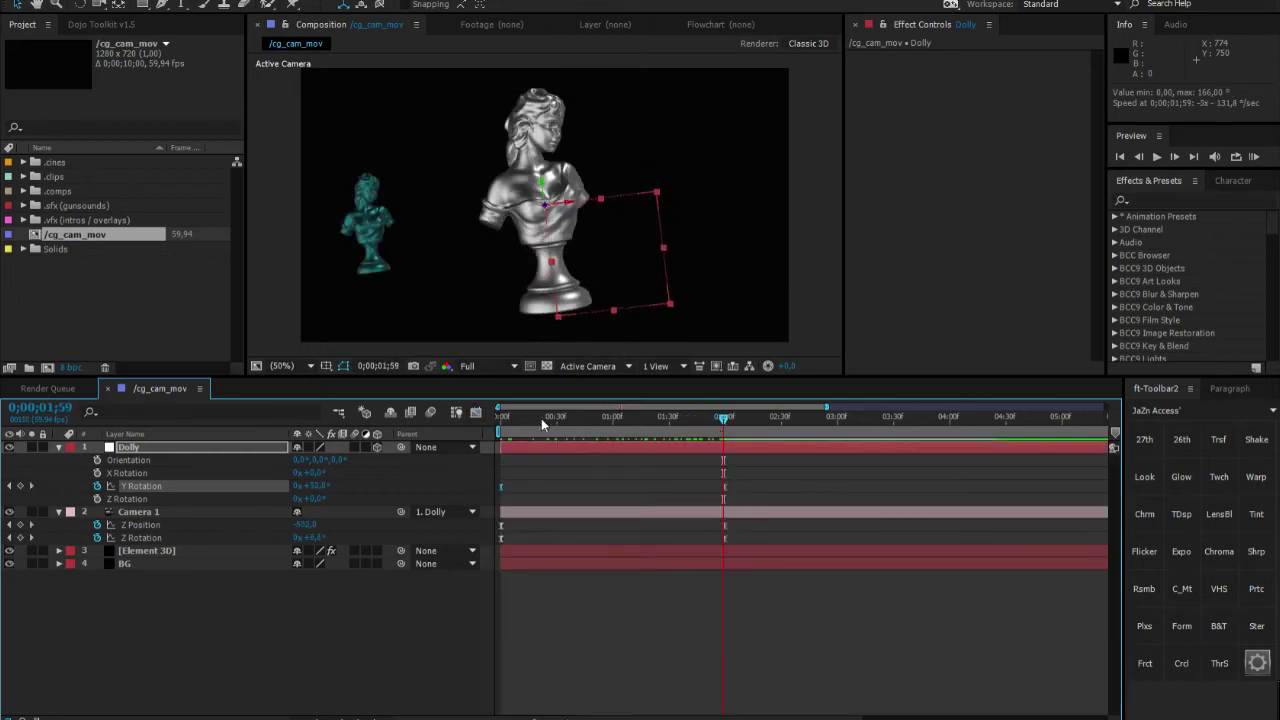
{"action": "left_click", "coordinate": [505, 418]}
{"action": "left_click_drag", "start_coordinate": [520, 427], "coordinate": [726, 425]}
{"action": "left_click", "coordinate": [197, 625]}
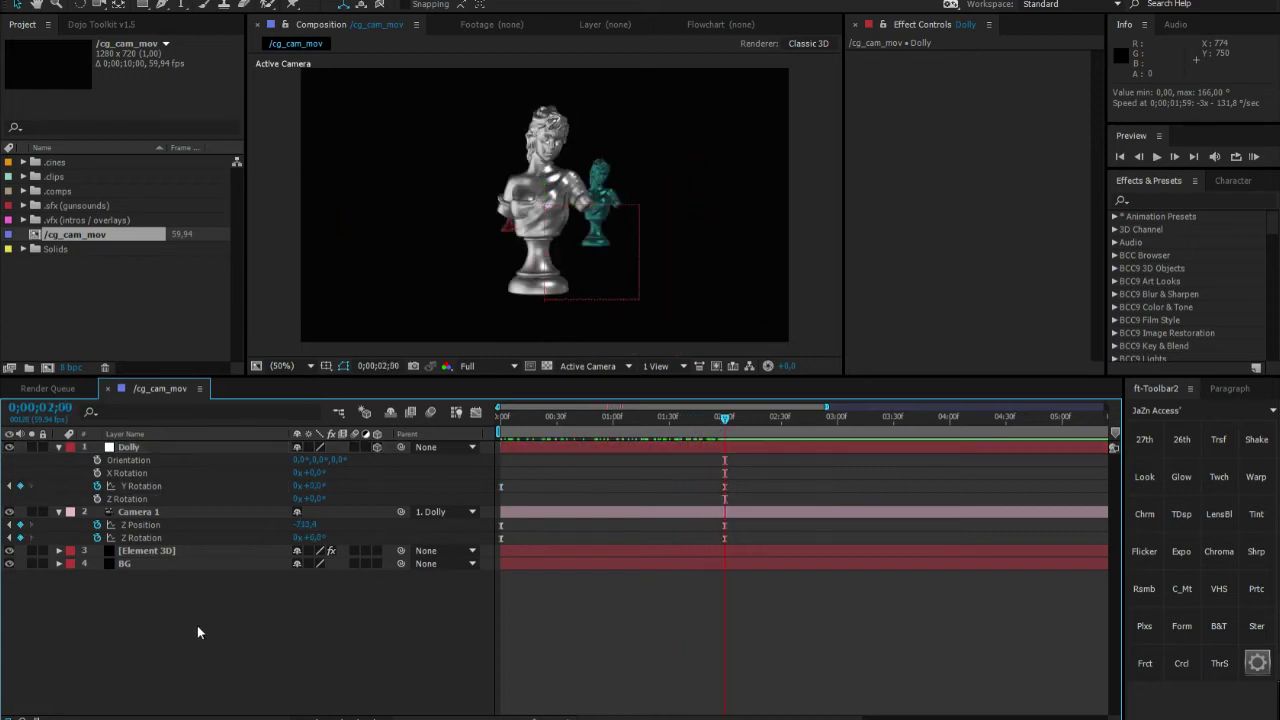
Trim the end of the Camera 1 layer to 0;00;02;00
{"action": "left_click", "coordinate": [164, 513]}
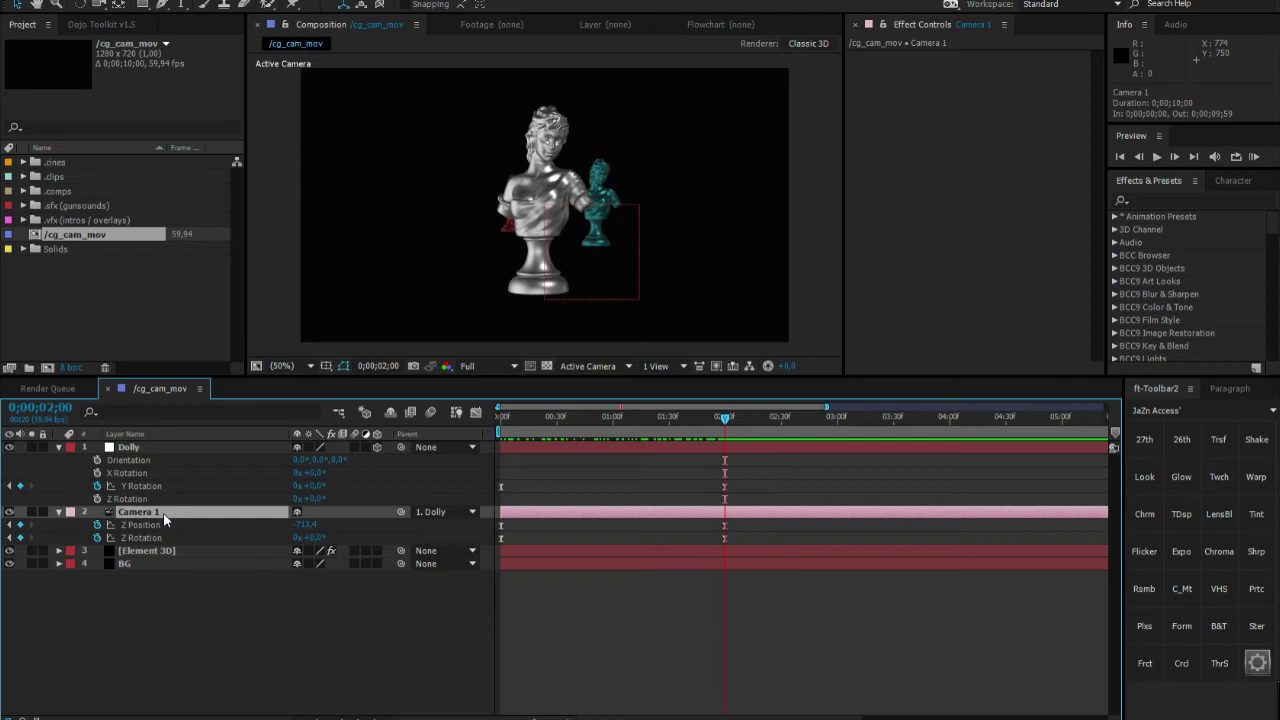
{"action": "key", "text": "alt+bracketright"}
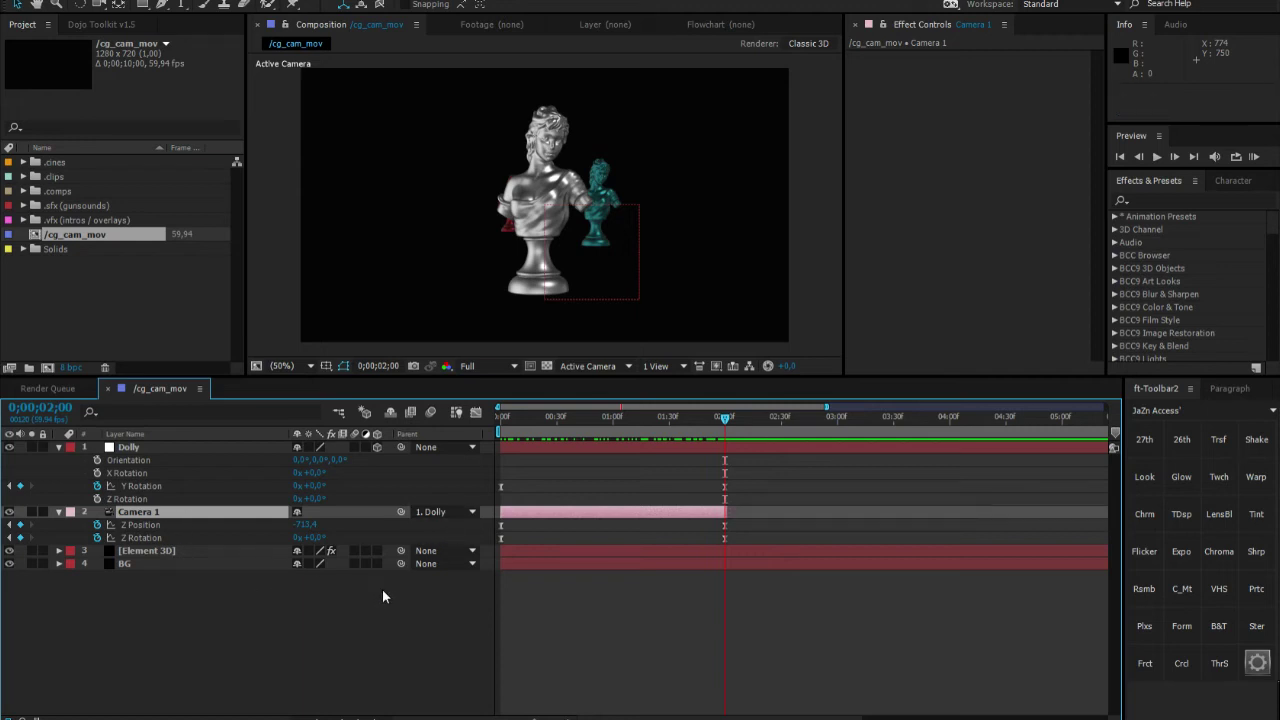
{"action": "key", "text": "ctrl+z"}
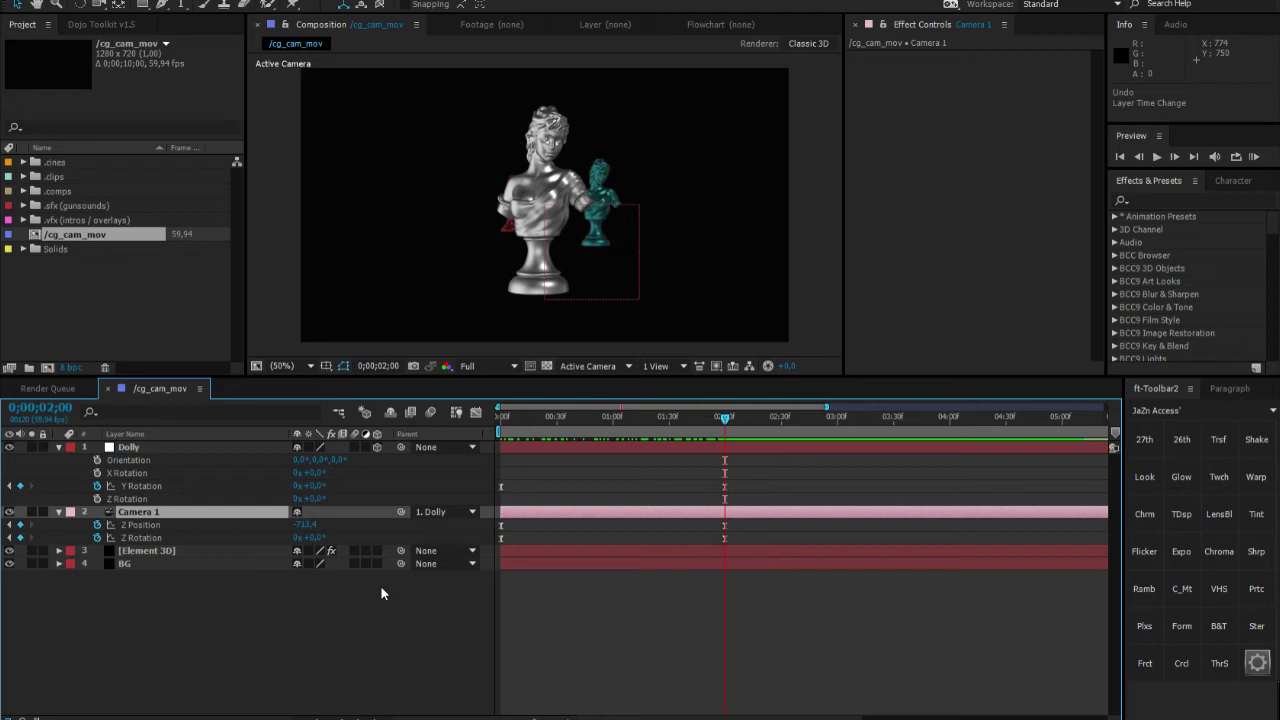
{"action": "key", "text": "alt+bracketright"}
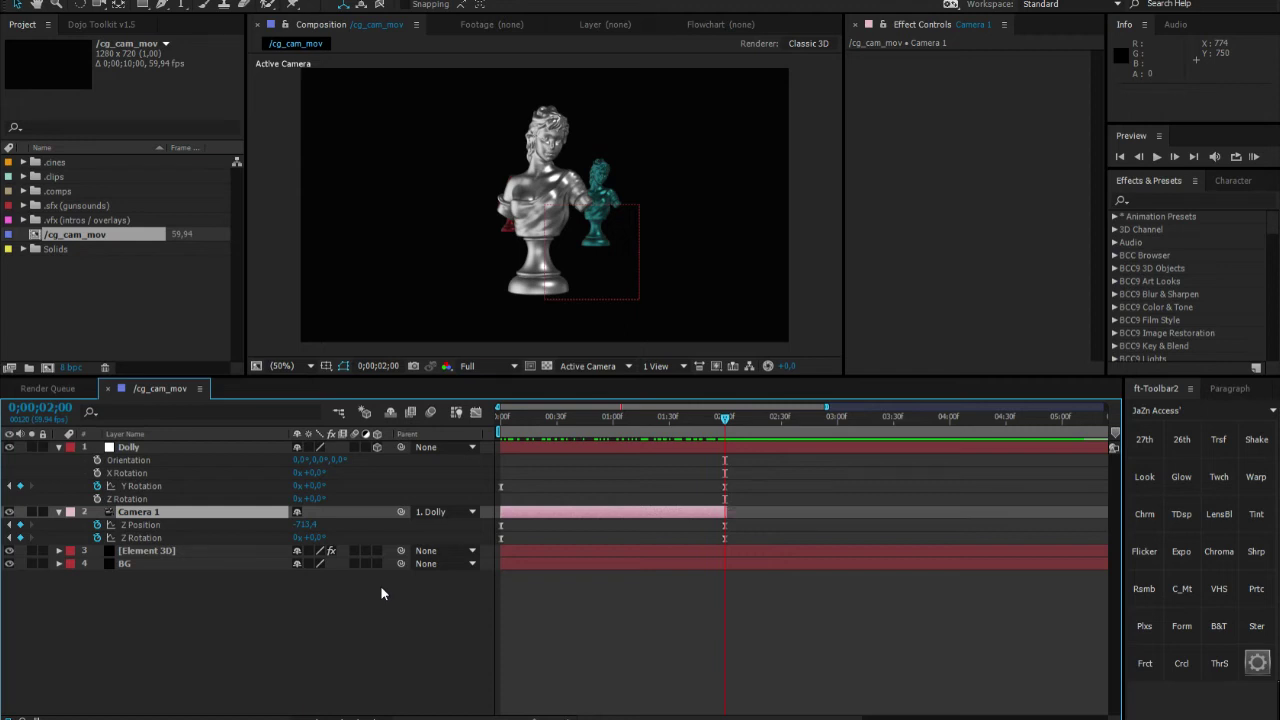
{"action": "left_click", "coordinate": [237, 614]}
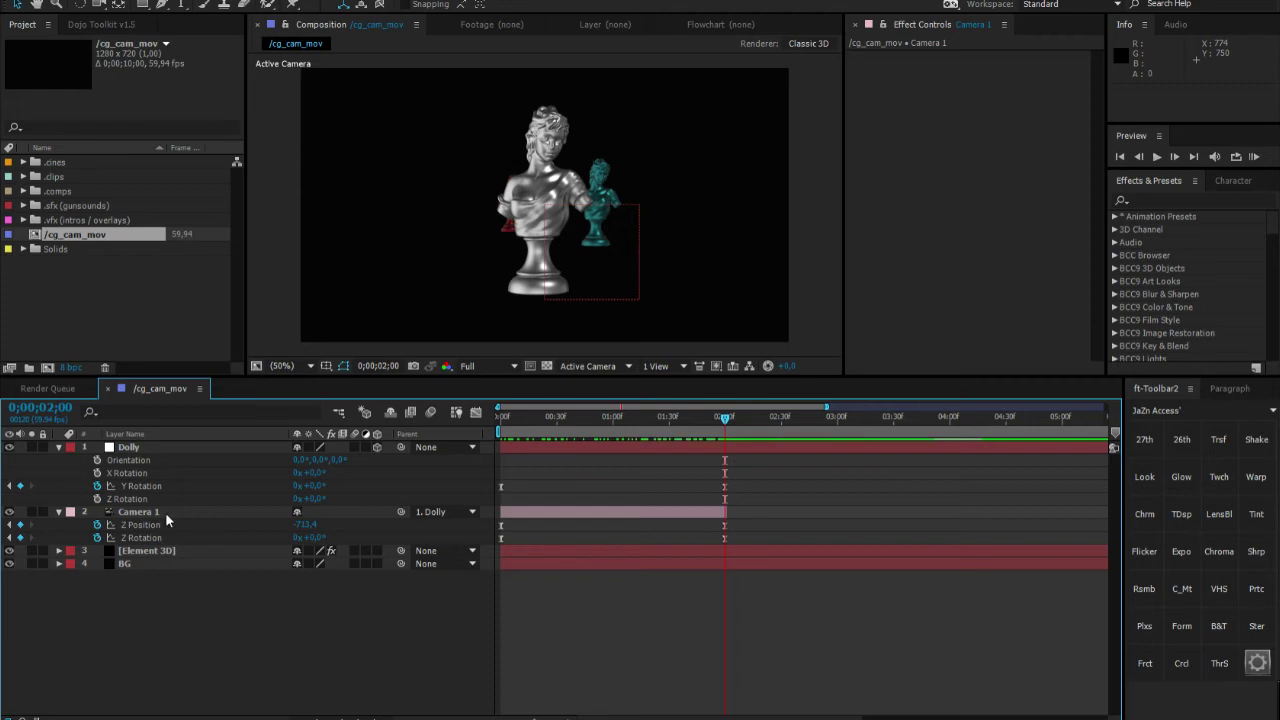
Create a 50mm Two-Node Camera named Camera 2 and place its layer directly below Dolly
{"action": "left_click", "coordinate": [166, 512]}
{"action": "right_click", "coordinate": [200, 600]}
{"action": "mouse_move", "coordinate": [272, 442]}
{"action": "left_click", "coordinate": [475, 513]}
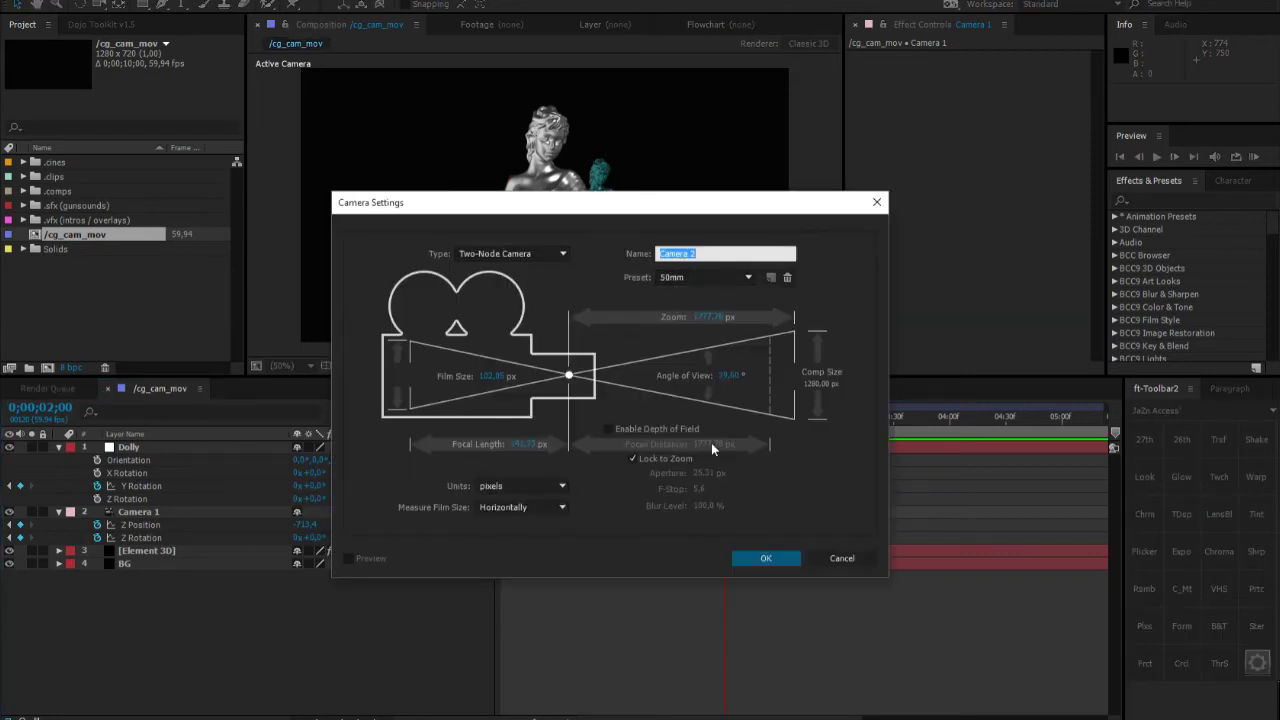
{"action": "left_click", "coordinate": [765, 559]}
{"action": "left_click_drag", "start_coordinate": [166, 444], "coordinate": [176, 513]}
Trim the Camera 2 layer to run from 0;00;02;01 to 0;00;04;01
{"action": "key", "text": "Page_Down"}
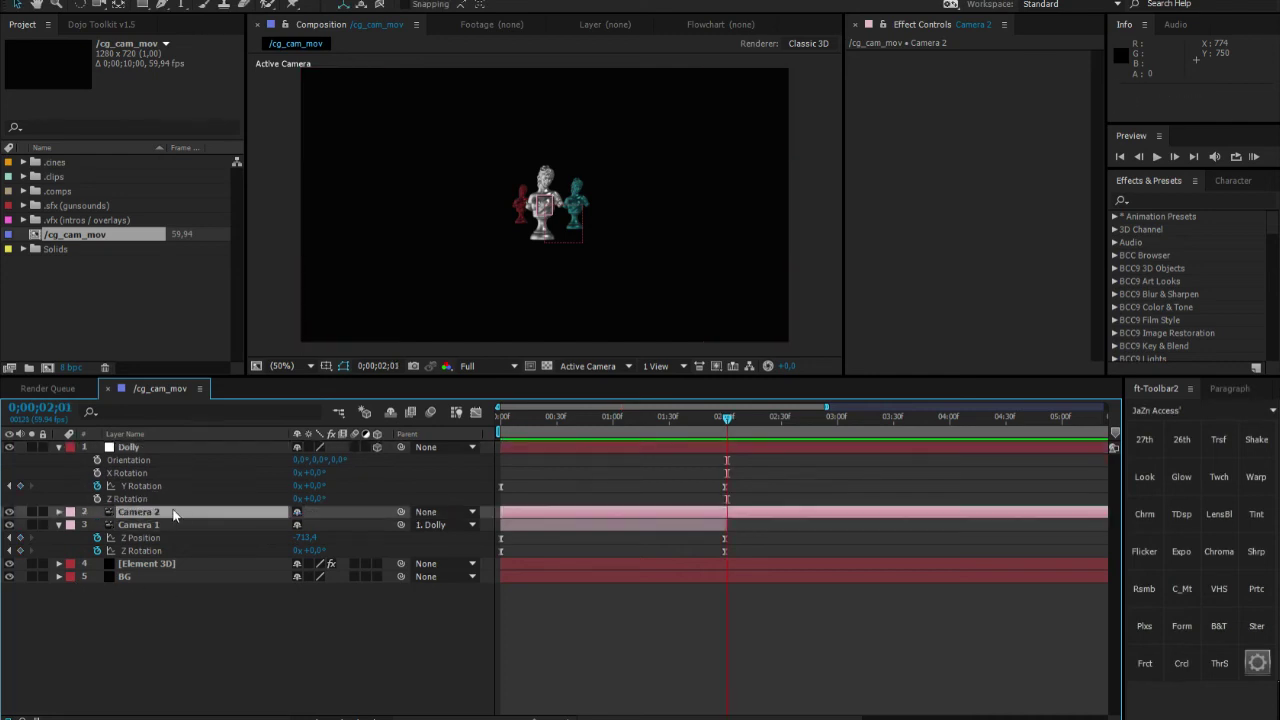
{"action": "key", "text": "alt+bracketleft"}
{"action": "left_click", "coordinate": [949, 418]}
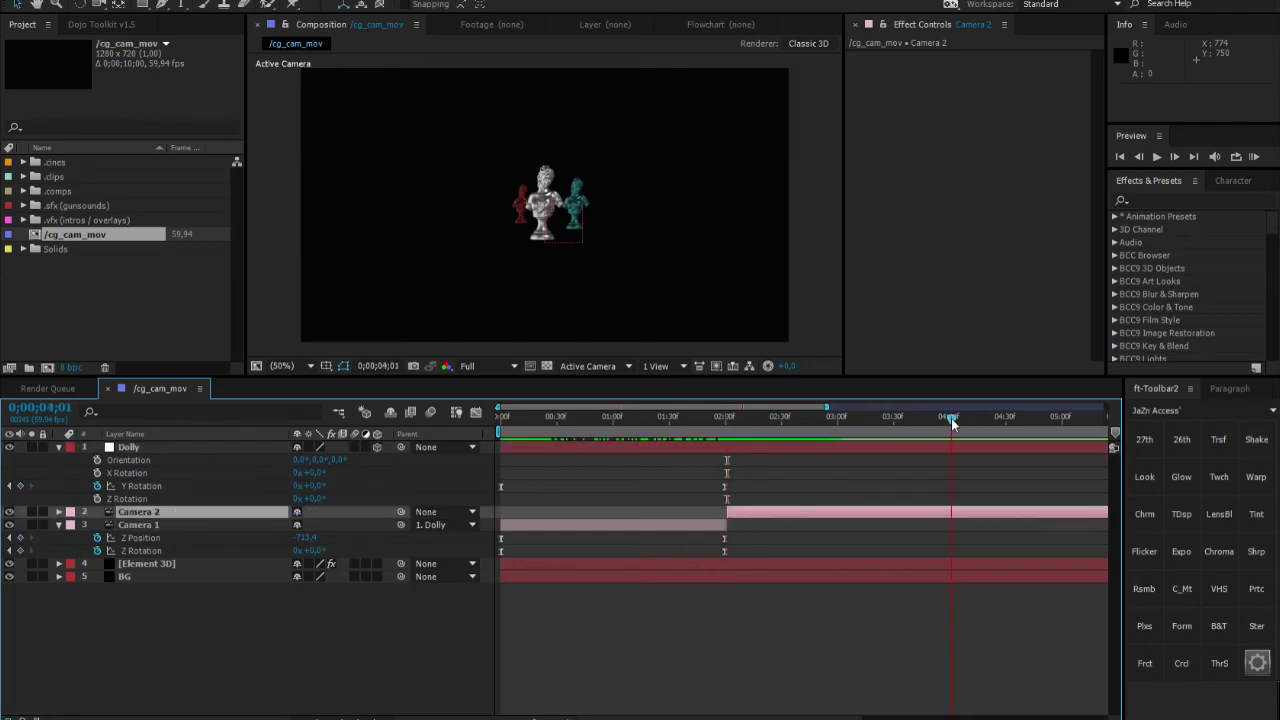
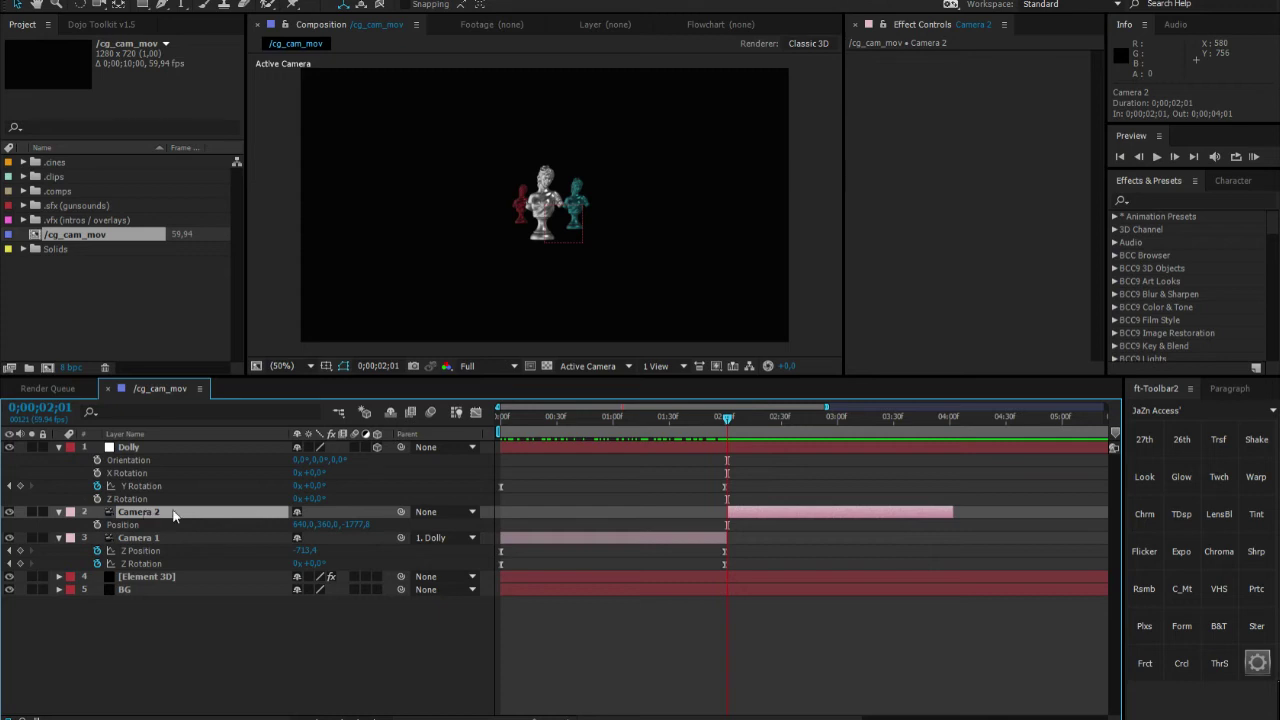
Parent Camera 2 to the Dolly null
{"action": "left_click_drag", "start_coordinate": [210, 461], "coordinate": [186, 449]}
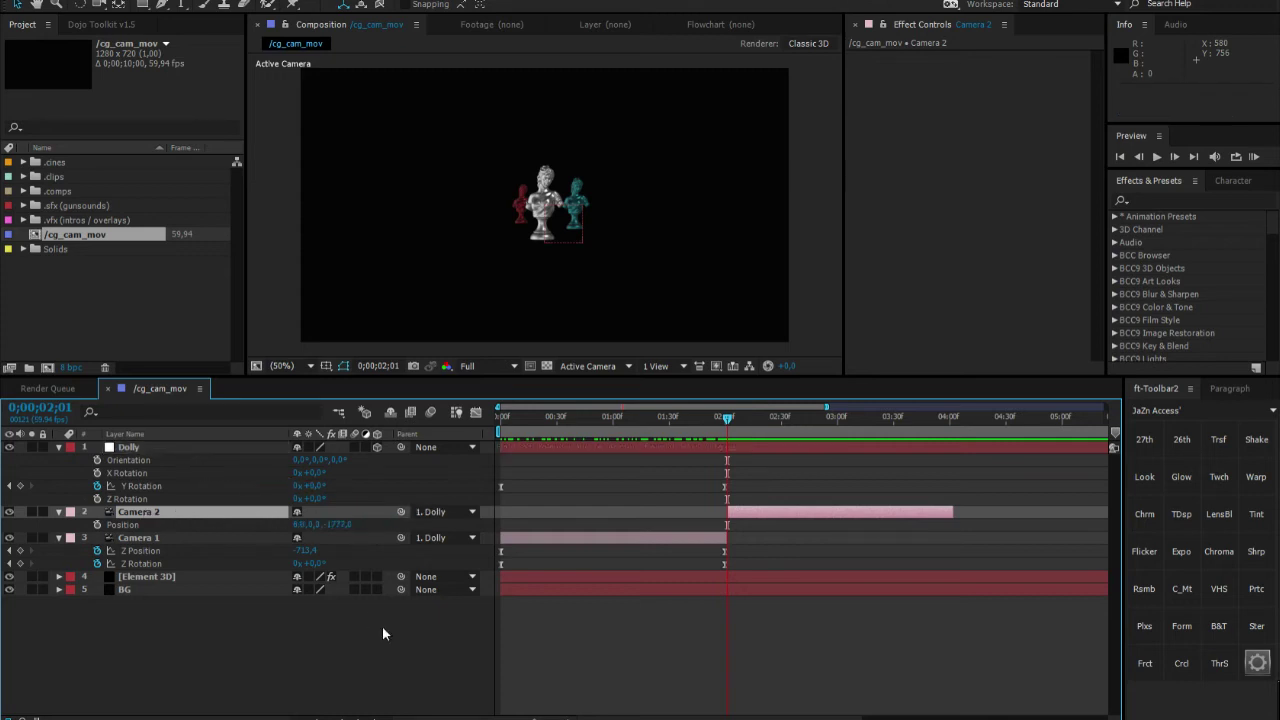
{"action": "left_click", "coordinate": [368, 612]}
{"action": "left_click", "coordinate": [130, 448]}
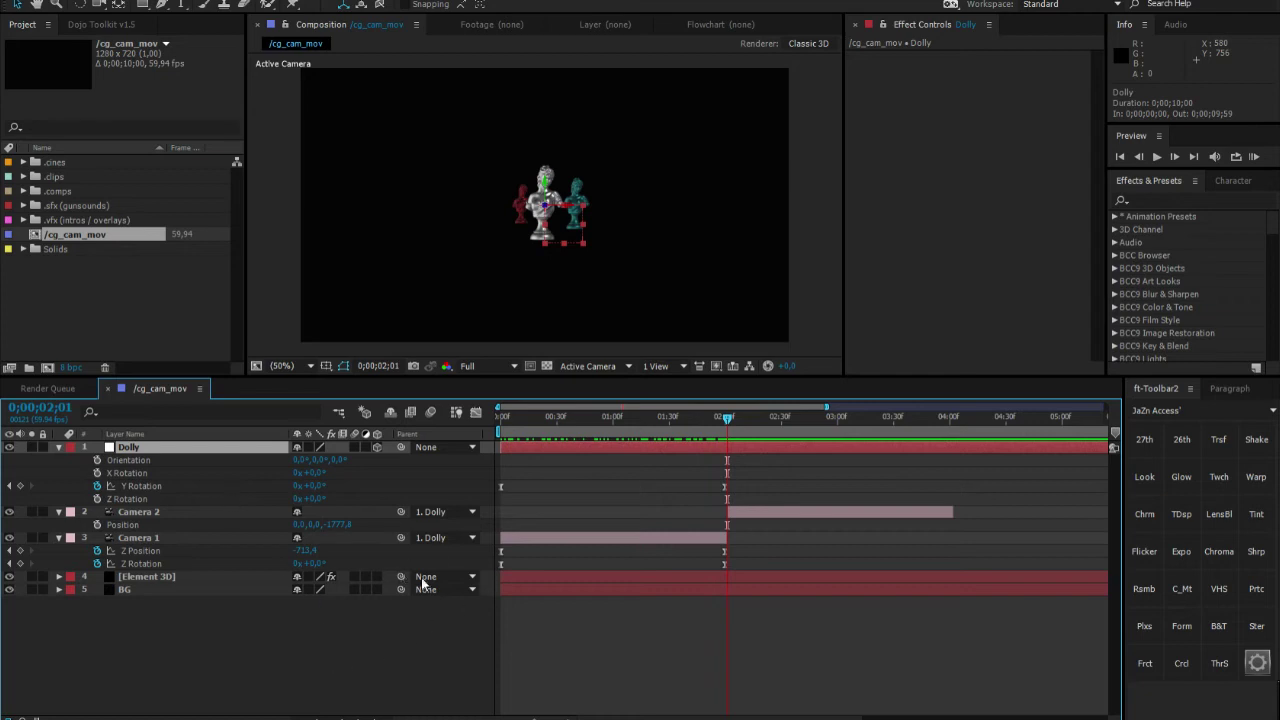
{"action": "left_click", "coordinate": [161, 511]}
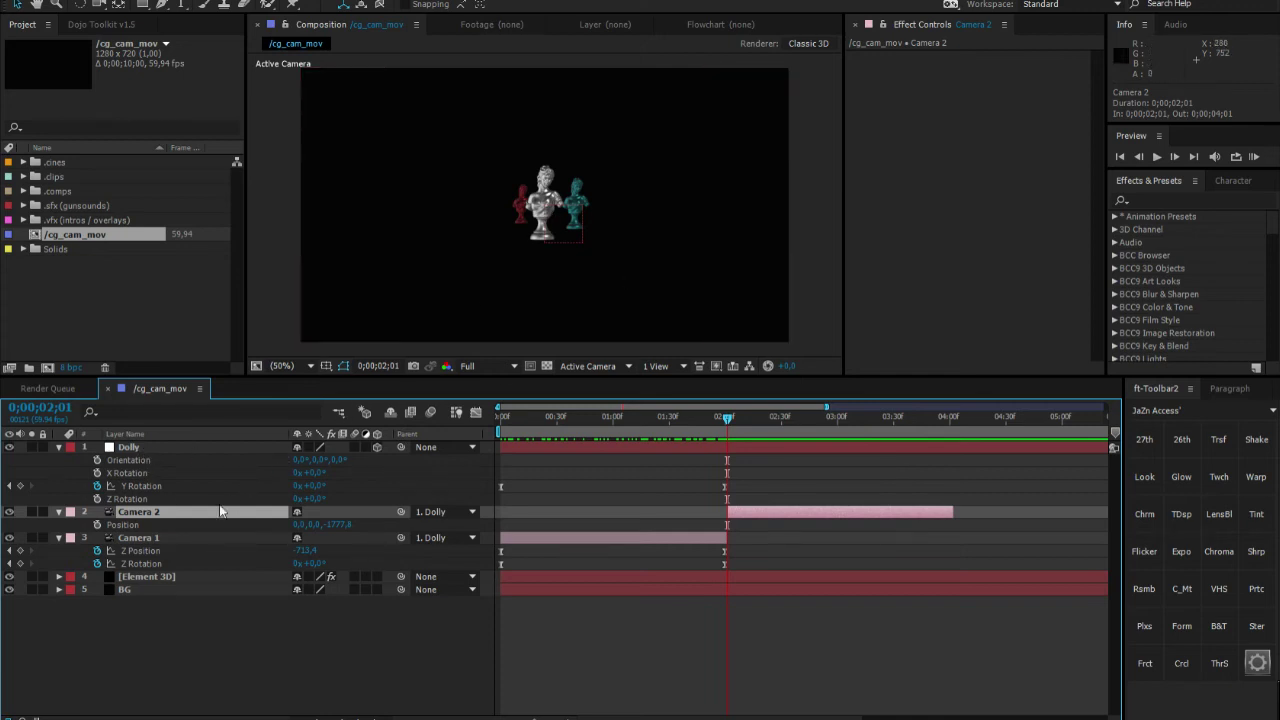
{"action": "left_click", "coordinate": [138, 450]}
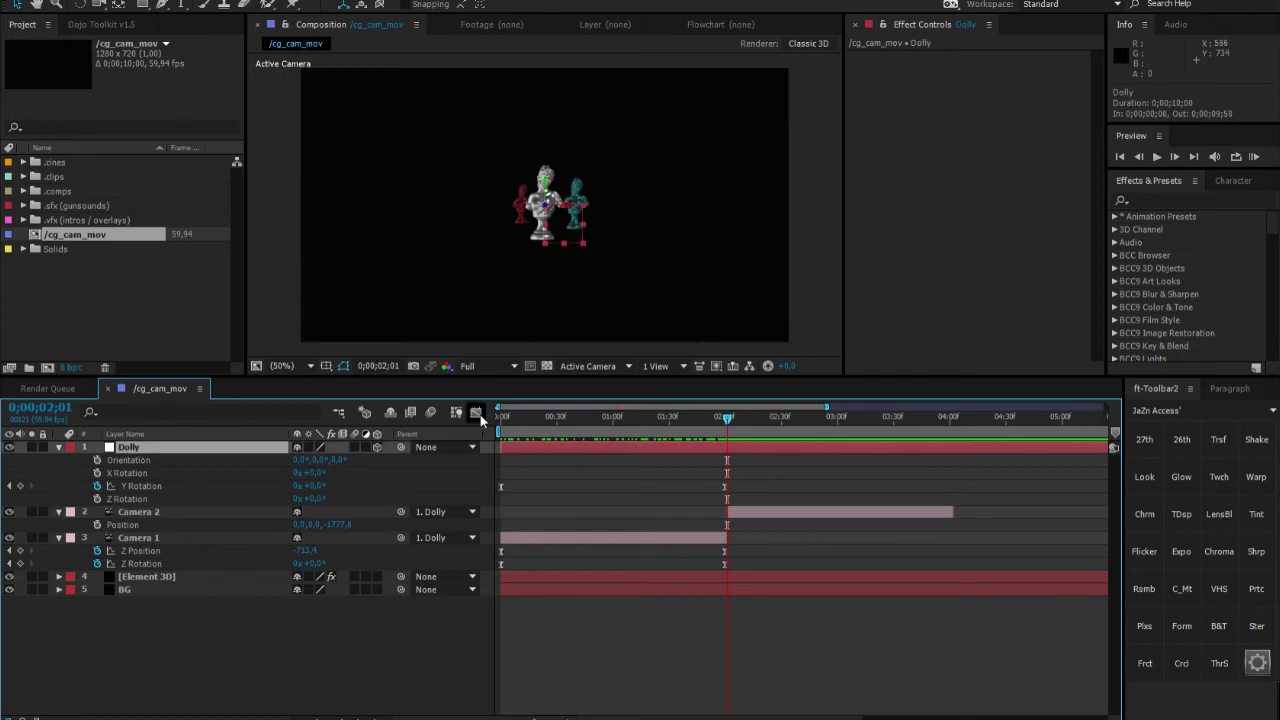
{"action": "left_click", "coordinate": [202, 511]}
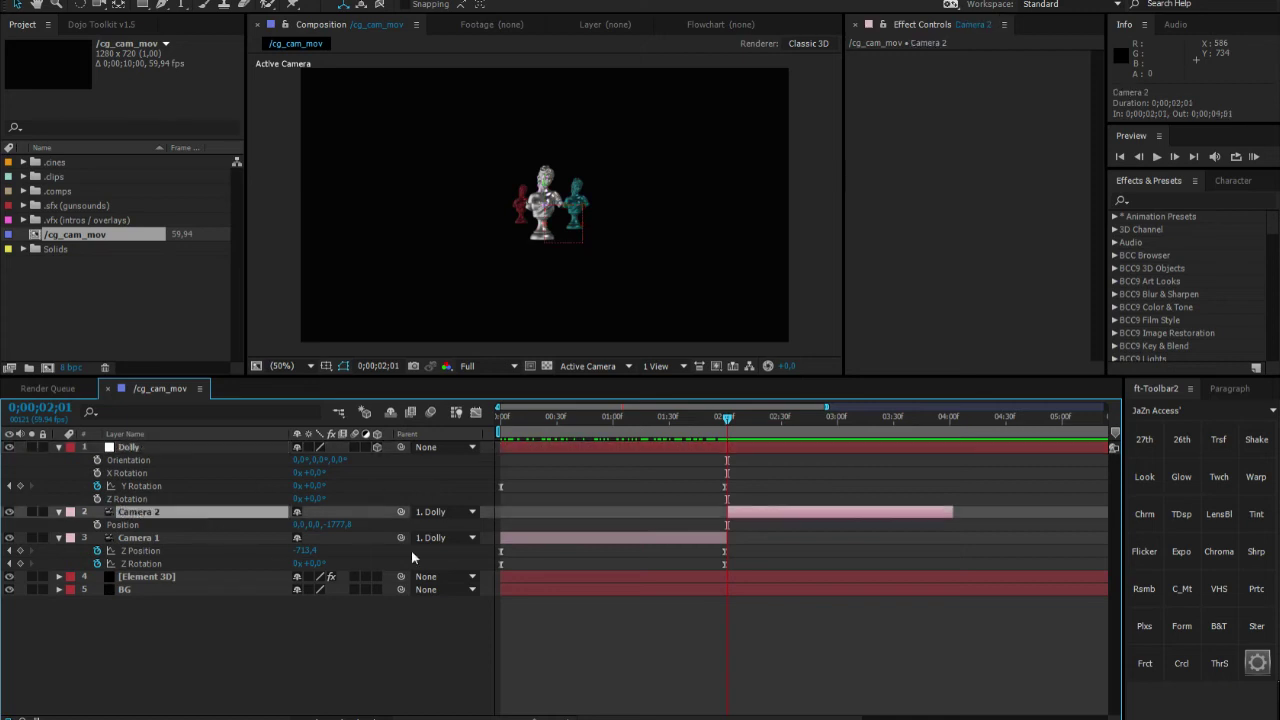
Keyframe Camera 2's Position at 0;00;02;01, dollied in and orbited to look up from below the bust, at about 28, 399, -15
{"action": "left_click", "coordinate": [97, 524]}
{"action": "left_click", "coordinate": [298, 662]}
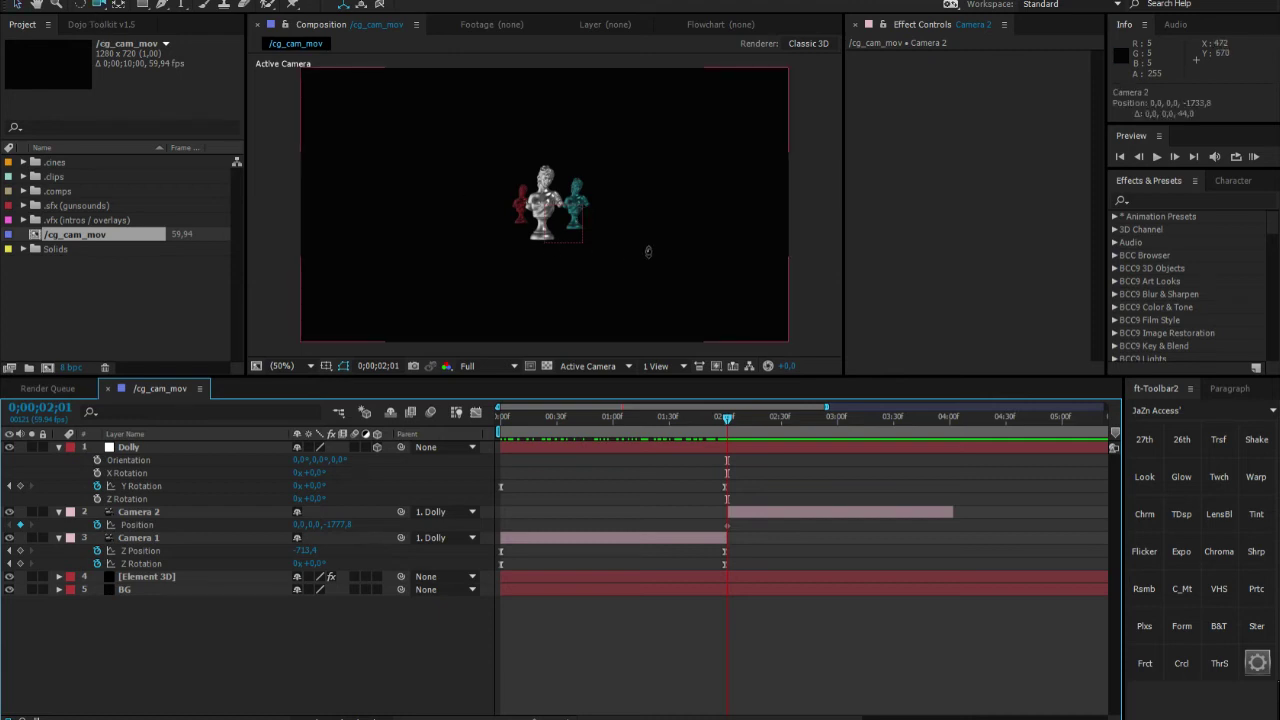
{"action": "scroll", "coordinate": [651, 251], "scroll_direction": "up", "scroll_amount": 10}
{"action": "left_click_drag", "start_coordinate": [604, 244], "coordinate": [658, 206]}
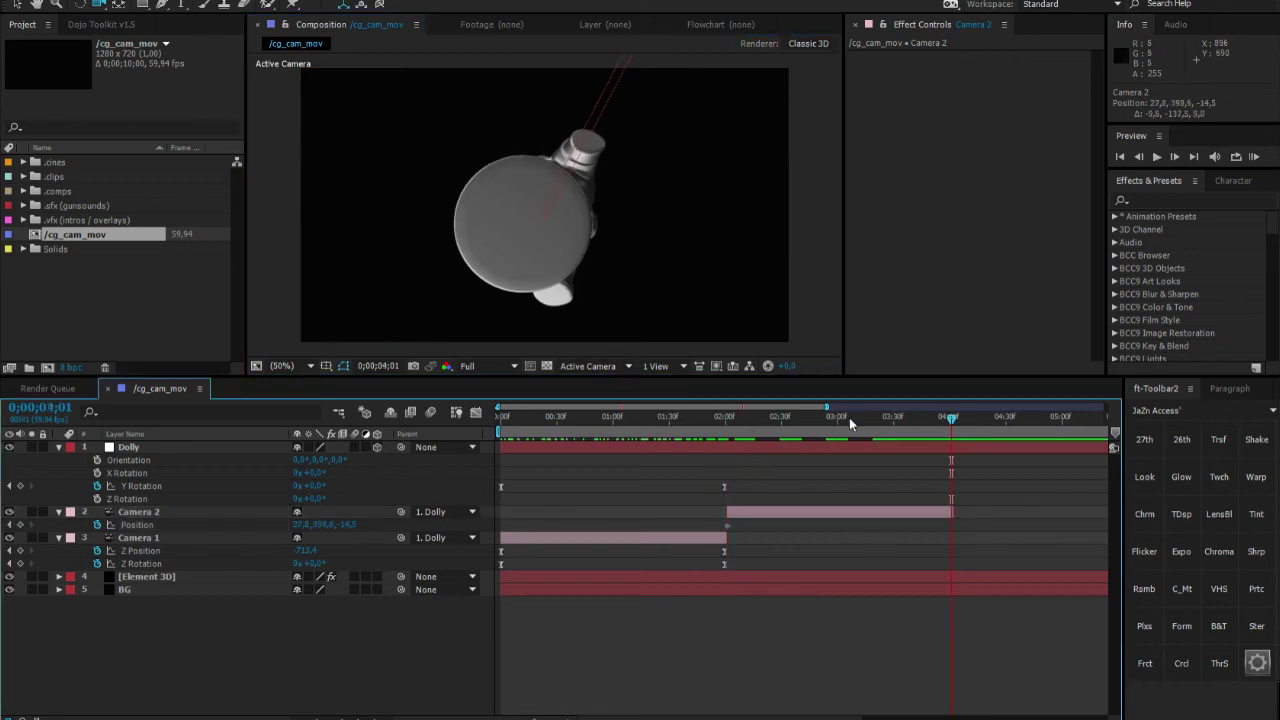
Orbit Camera 2 at 0;00;04;01 to a second Position keyframe of about -199, -107, -206 and preview the move
{"action": "left_click_drag", "start_coordinate": [575, 255], "coordinate": [600, 206]}
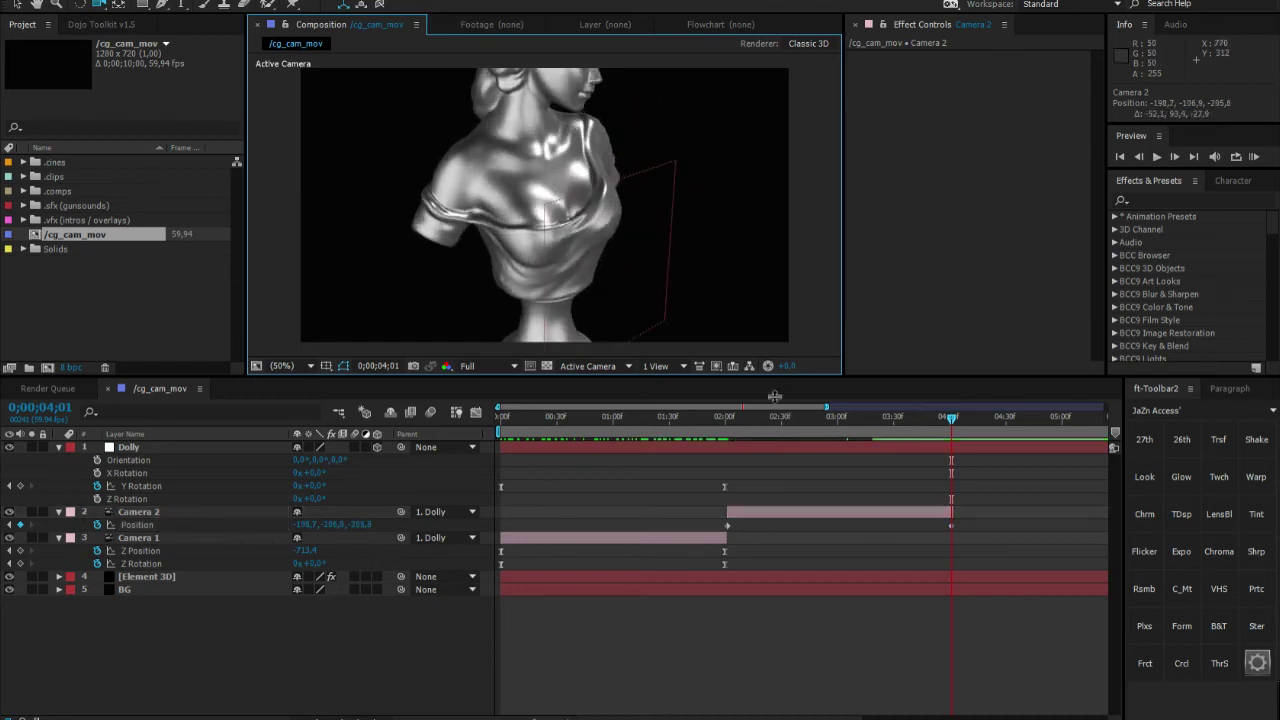
{"action": "left_click_drag", "start_coordinate": [811, 424], "coordinate": [951, 438]}
{"action": "key", "text": "space"}
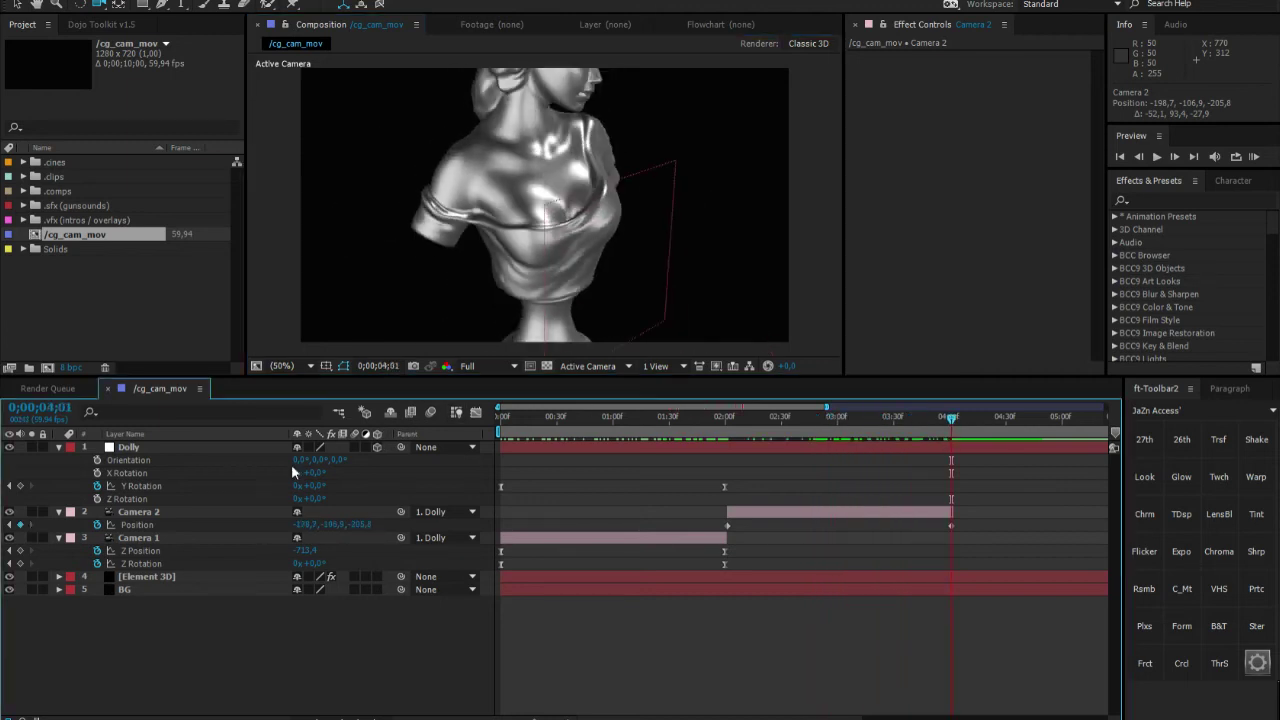
{"action": "left_click_drag", "start_coordinate": [741, 421], "coordinate": [943, 447]}
Swap the two shots in time, starting the Camera 2 layer at 0;00;00;00 and the Camera 1 layer at 0;00;02;01
{"action": "left_click", "coordinate": [58, 538]}
{"action": "left_click", "coordinate": [120, 512]}
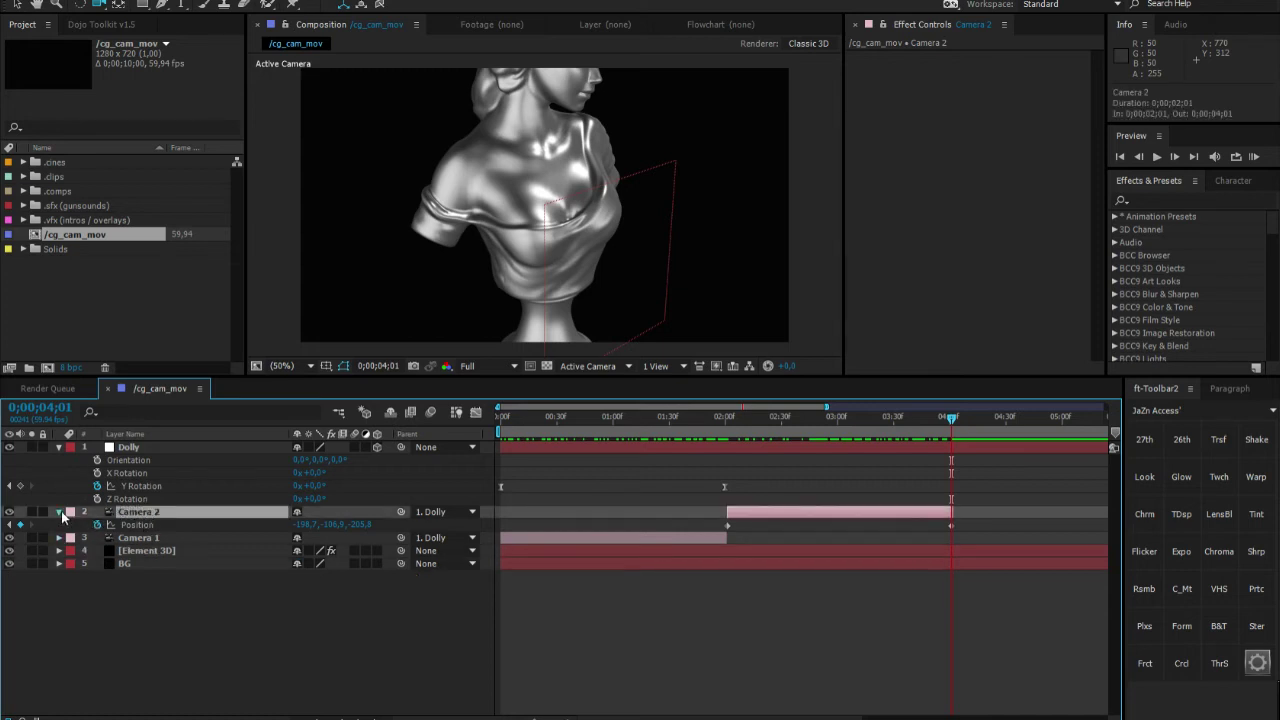
{"action": "left_click", "coordinate": [59, 512]}
{"action": "left_click_drag", "start_coordinate": [748, 518], "coordinate": [523, 509]}
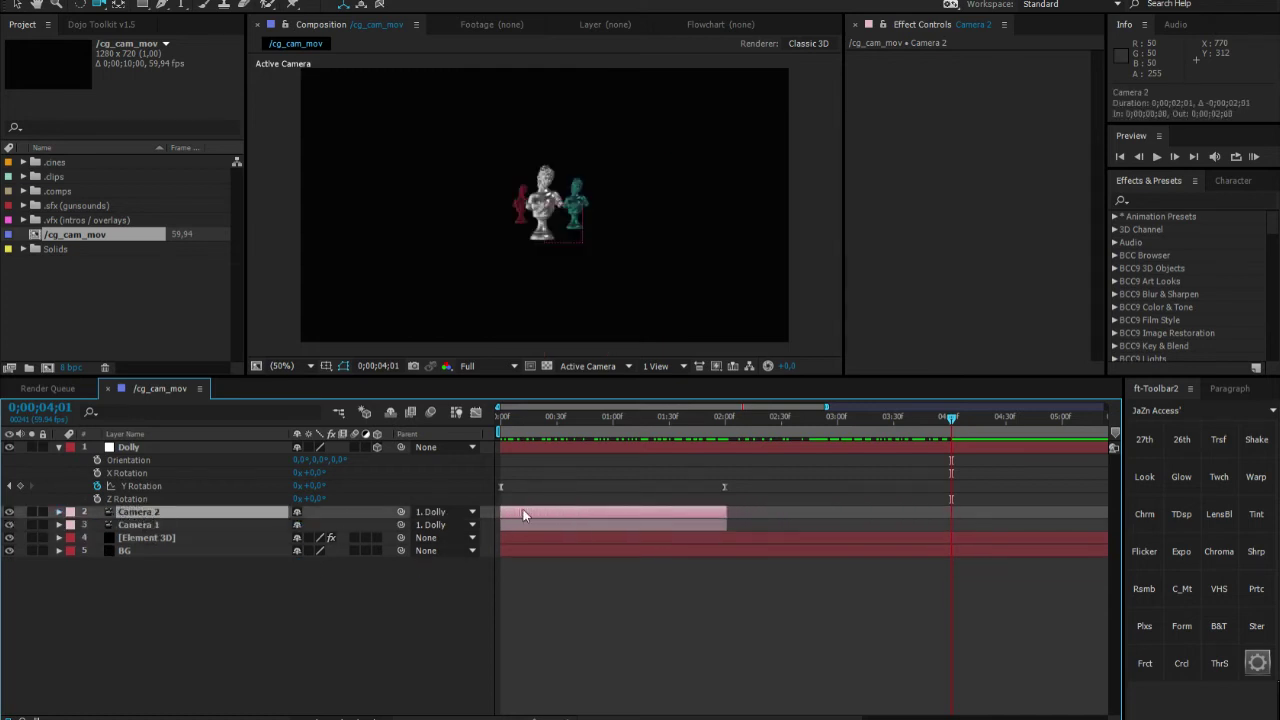
{"action": "left_click", "coordinate": [598, 527]}
{"action": "left_click_drag", "start_coordinate": [600, 535], "coordinate": [777, 532]}
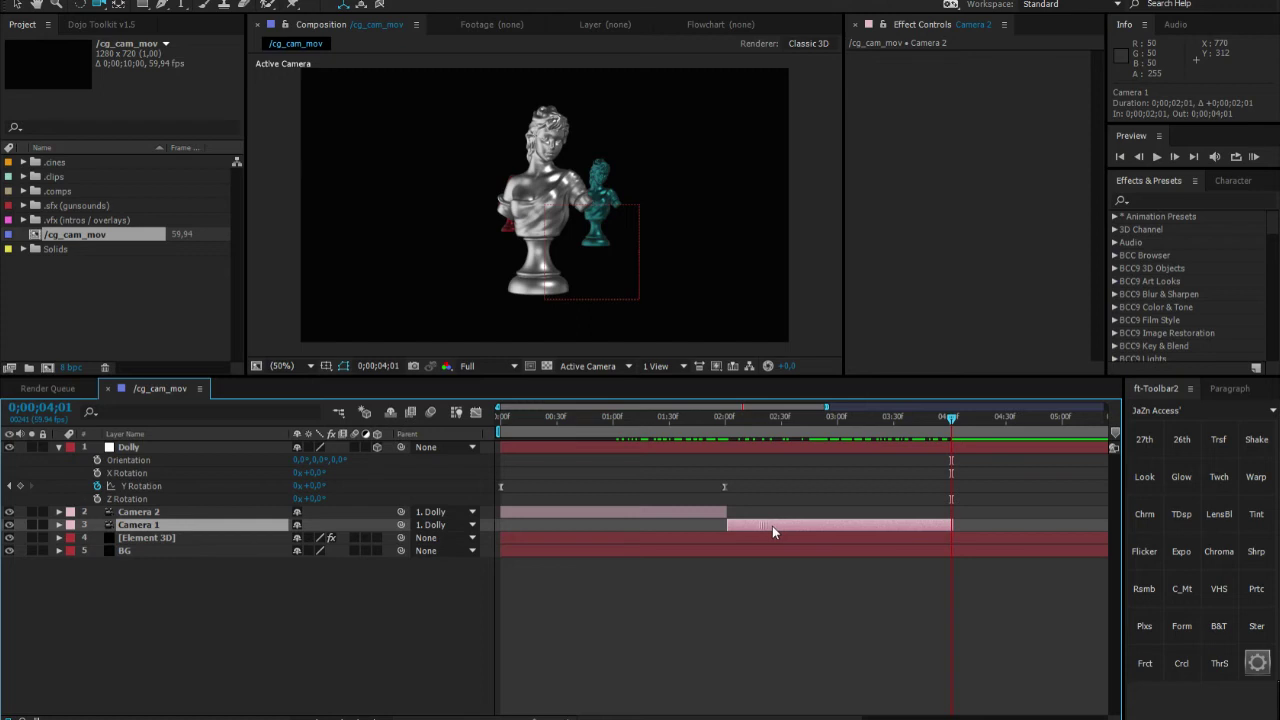
Shift the Dolly's Y Rotation keyframes to 0;00;02;01 and 0;00;04;01, and paste a copy of the 0° keyframe at 0;00;02;00
{"action": "left_click_drag", "start_coordinate": [599, 416], "coordinate": [835, 429]}
{"action": "left_click_drag", "start_coordinate": [770, 481], "coordinate": [500, 490]}
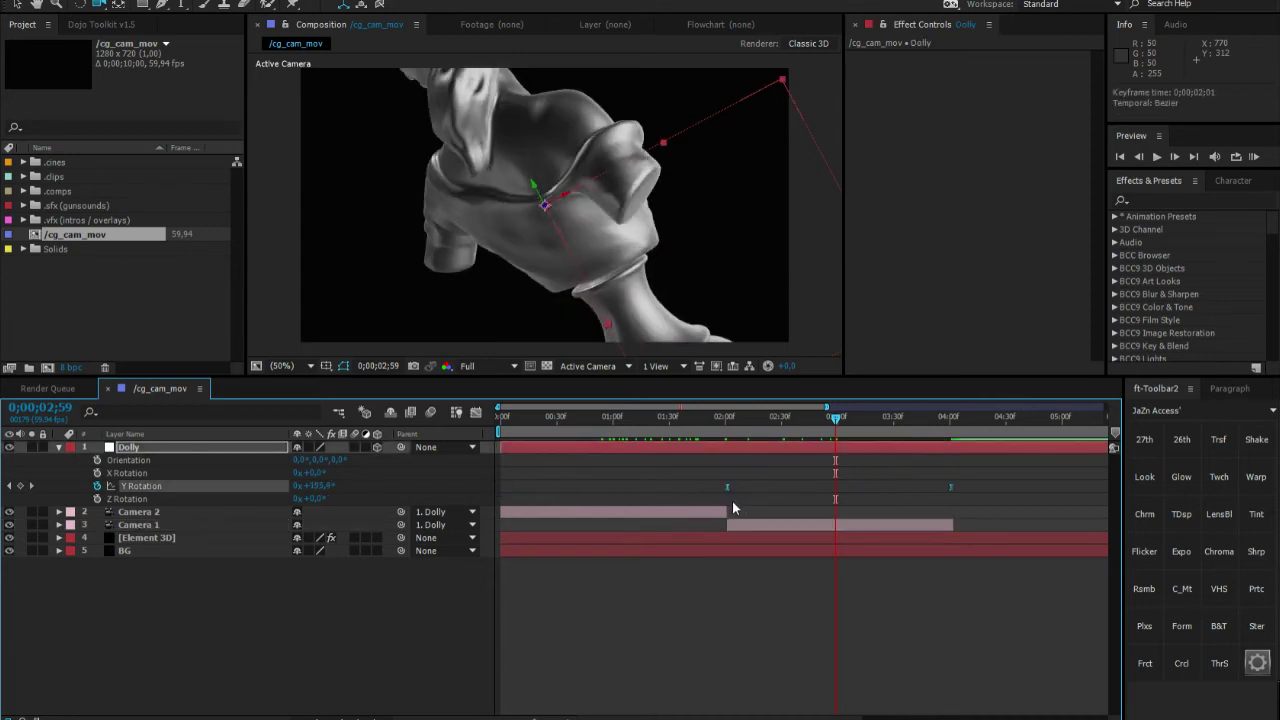
{"action": "key", "text": "ctrl+c"}
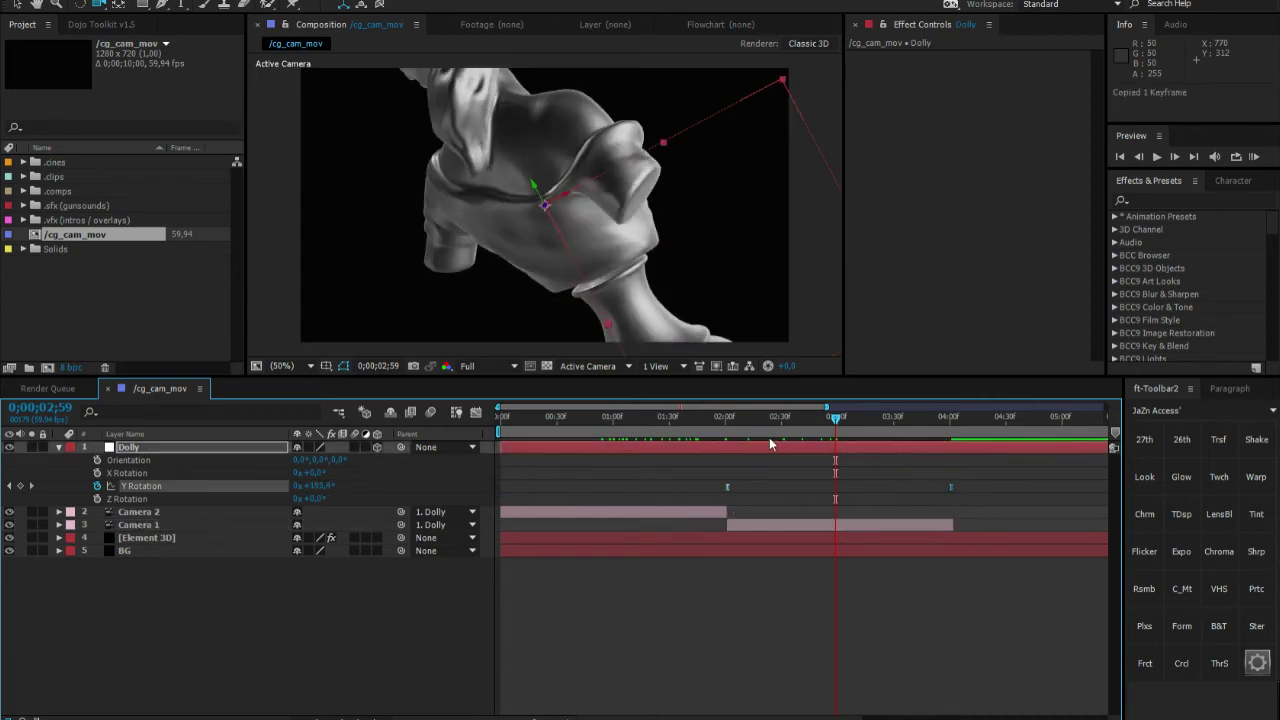
{"action": "left_click", "coordinate": [723, 417]}
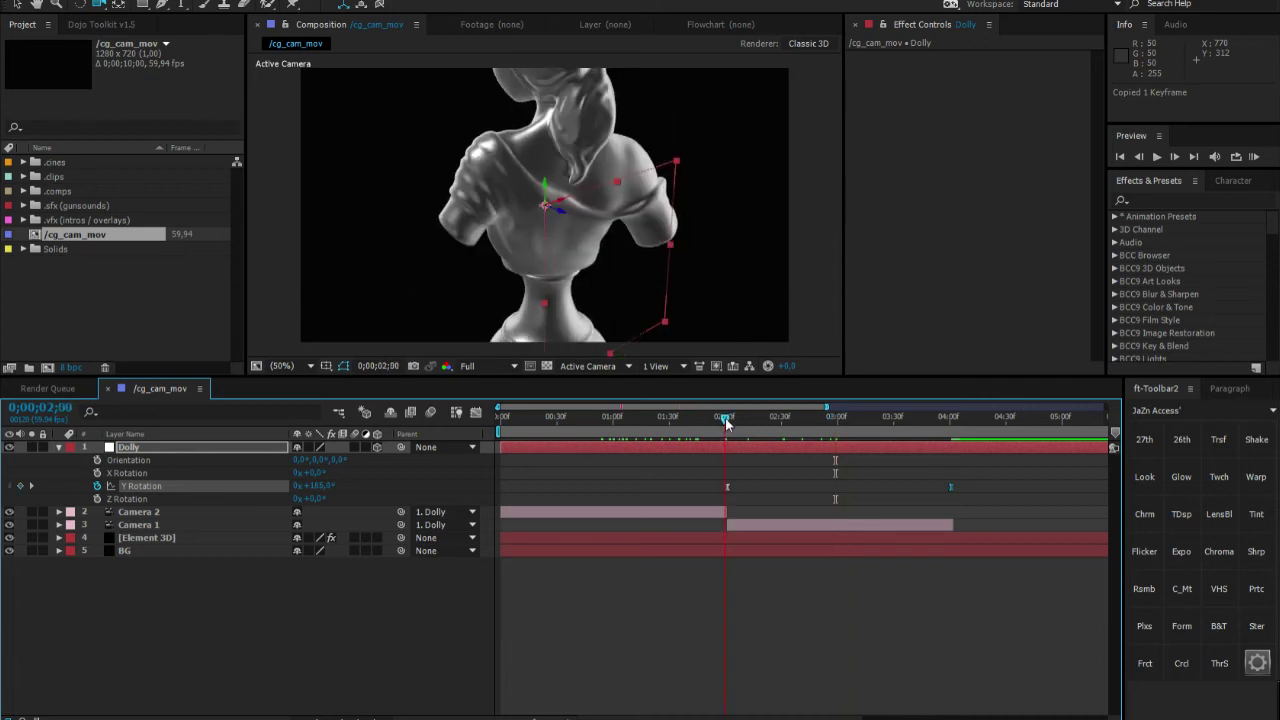
{"action": "left_click", "coordinate": [720, 433]}
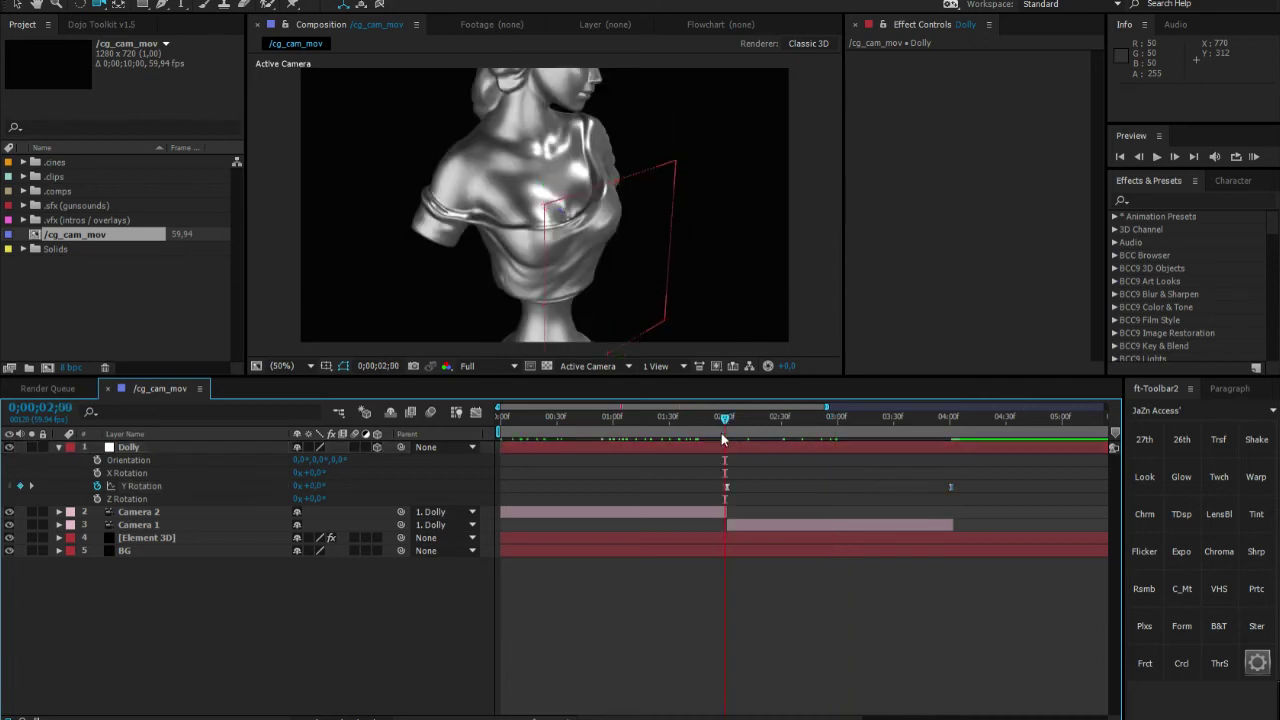
Examine the camera and Dolly motion across the cut between the Camera 2 and Camera 1 shots
{"action": "left_click_drag", "start_coordinate": [720, 421], "coordinate": [606, 446]}
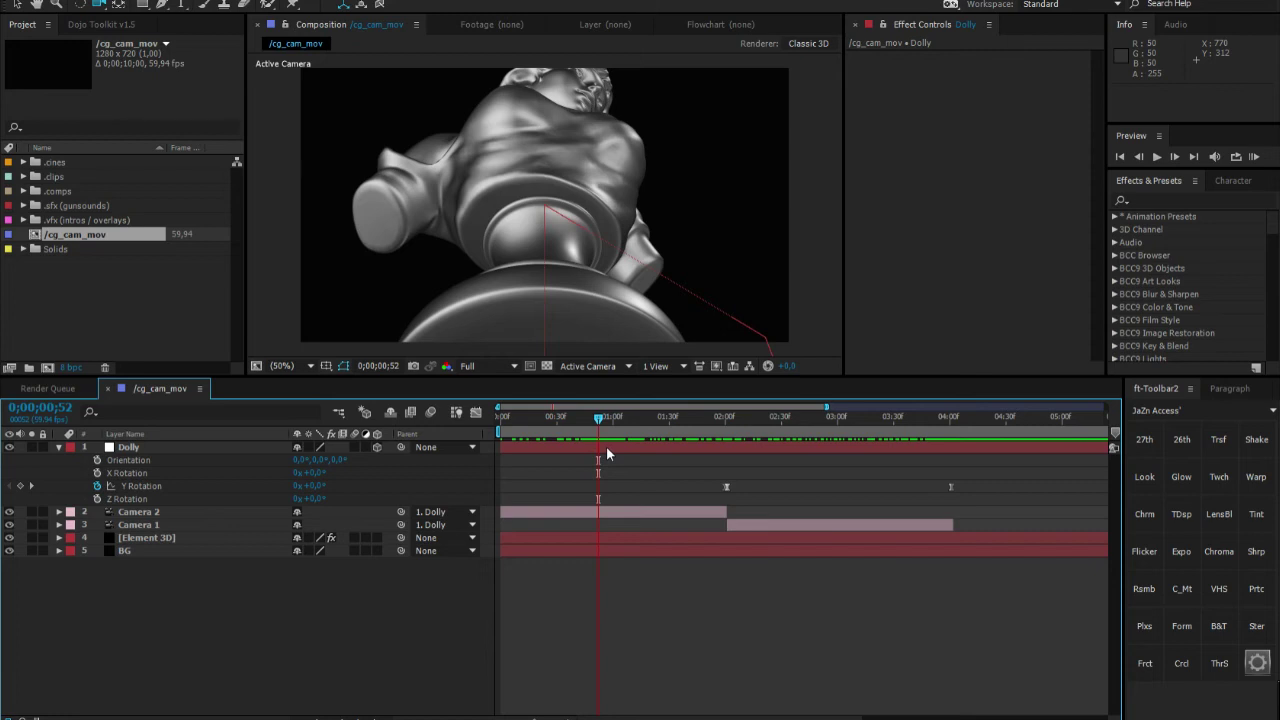
{"action": "left_click_drag", "start_coordinate": [600, 425], "coordinate": [900, 440]}
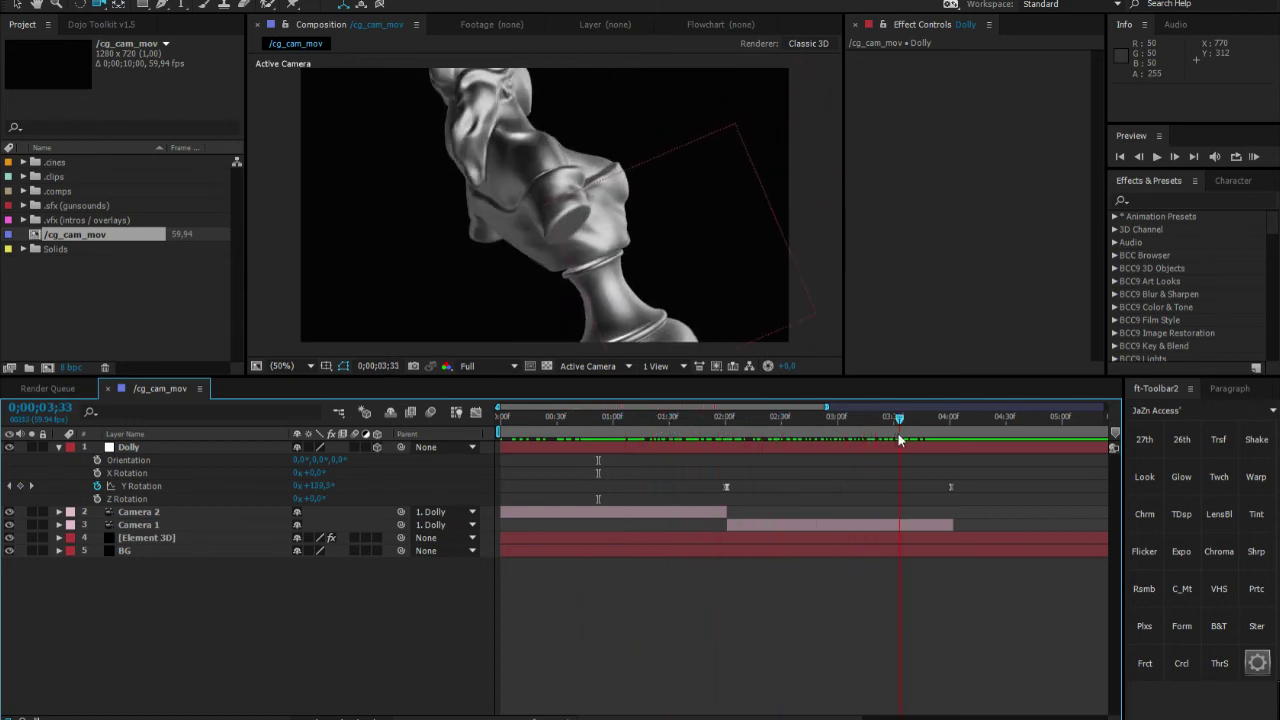
{"action": "key", "text": "minus"}
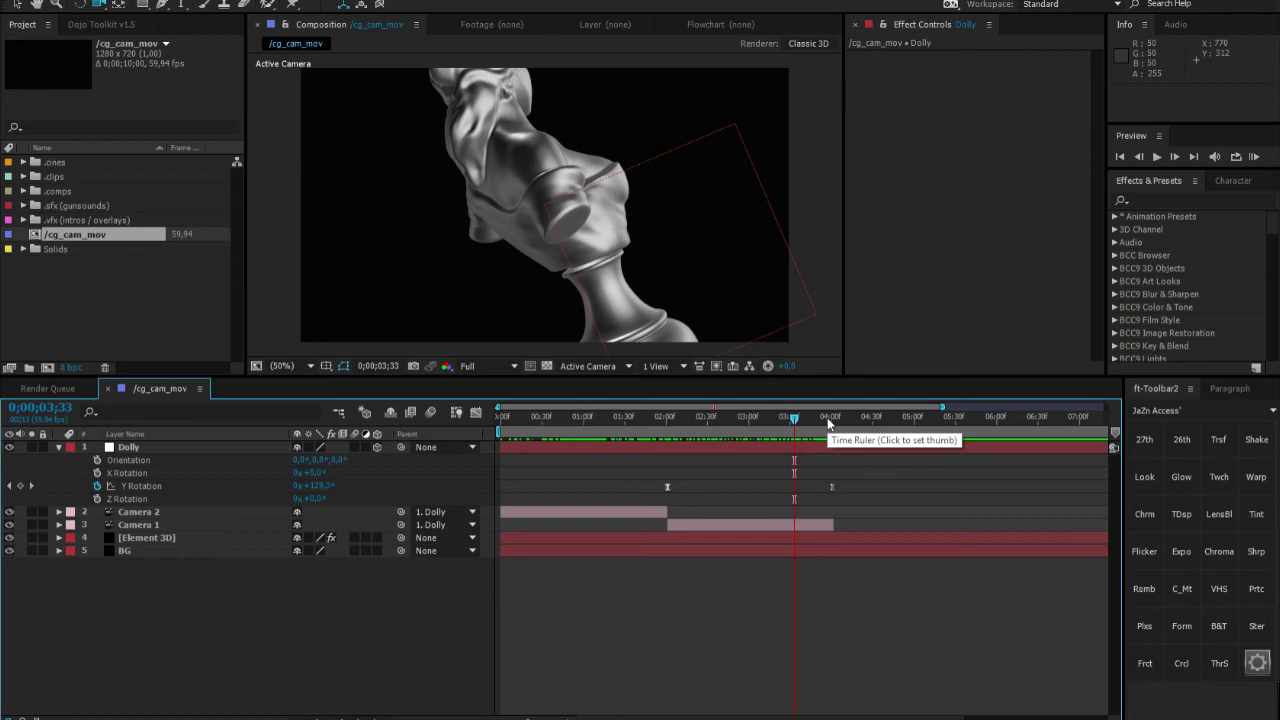
{"action": "left_click", "coordinate": [136, 513]}
{"action": "left_click", "coordinate": [145, 525]}
{"action": "left_click_drag", "start_coordinate": [590, 419], "coordinate": [843, 426]}
{"action": "key", "text": "ctrl+z"}
{"action": "left_click_drag", "start_coordinate": [940, 409], "coordinate": [1016, 409]}
{"action": "left_click", "coordinate": [251, 597]}
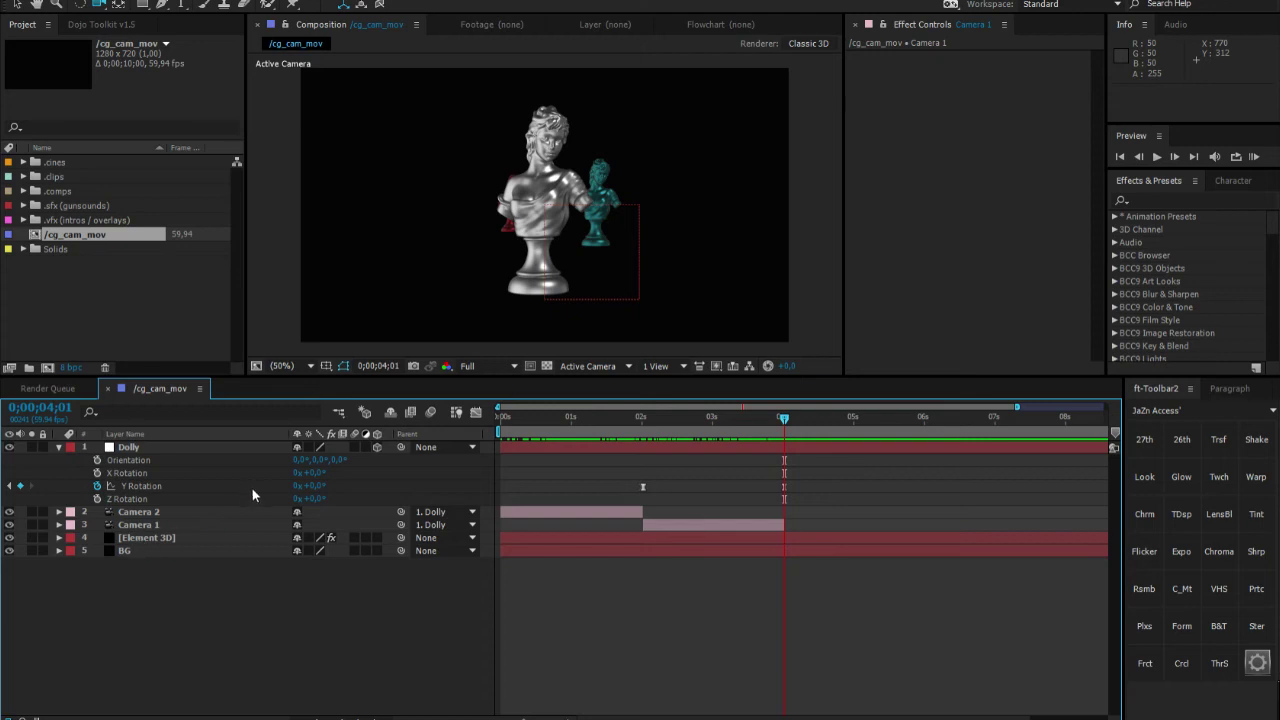
Extend the end of the Camera 1 layer to 0;00;04;23
{"action": "left_click_drag", "start_coordinate": [691, 420], "coordinate": [785, 453]}
{"action": "left_click_drag", "start_coordinate": [787, 522], "coordinate": [812, 526]}
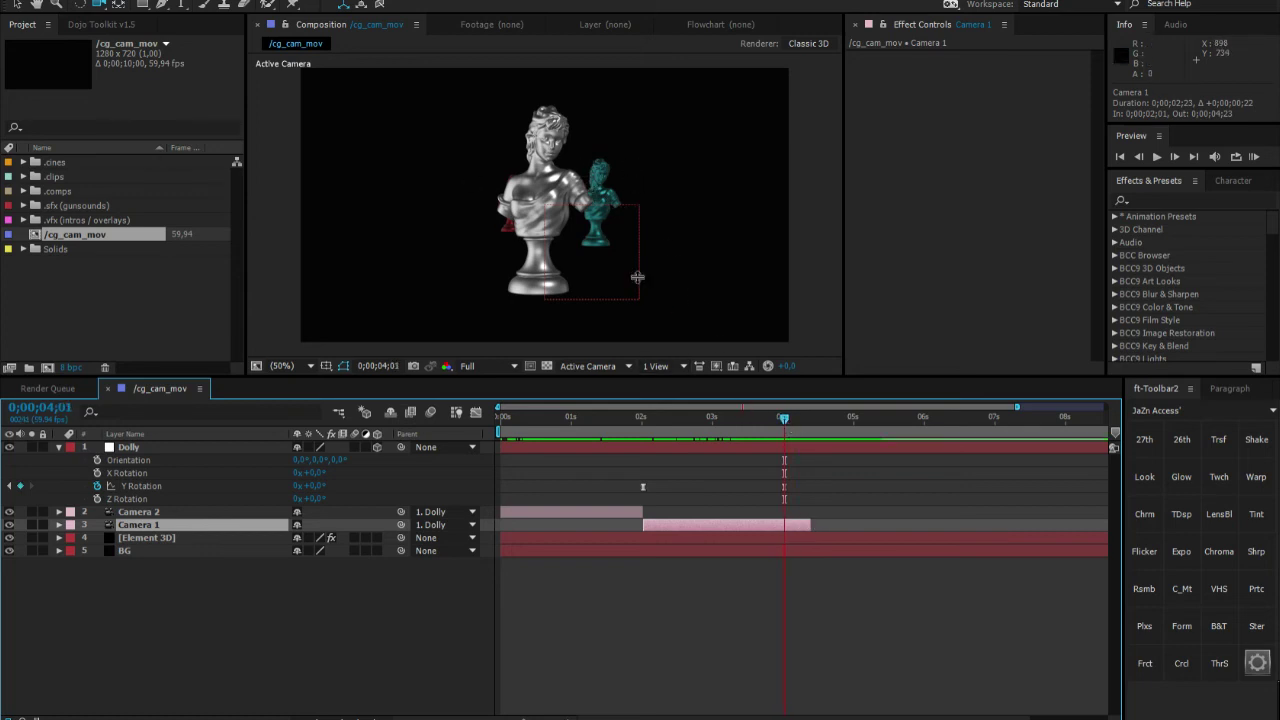
Set the DOF Mode in the Element 3D layer's depth of field render settings to Focus Indicator
{"action": "left_click", "coordinate": [155, 538]}
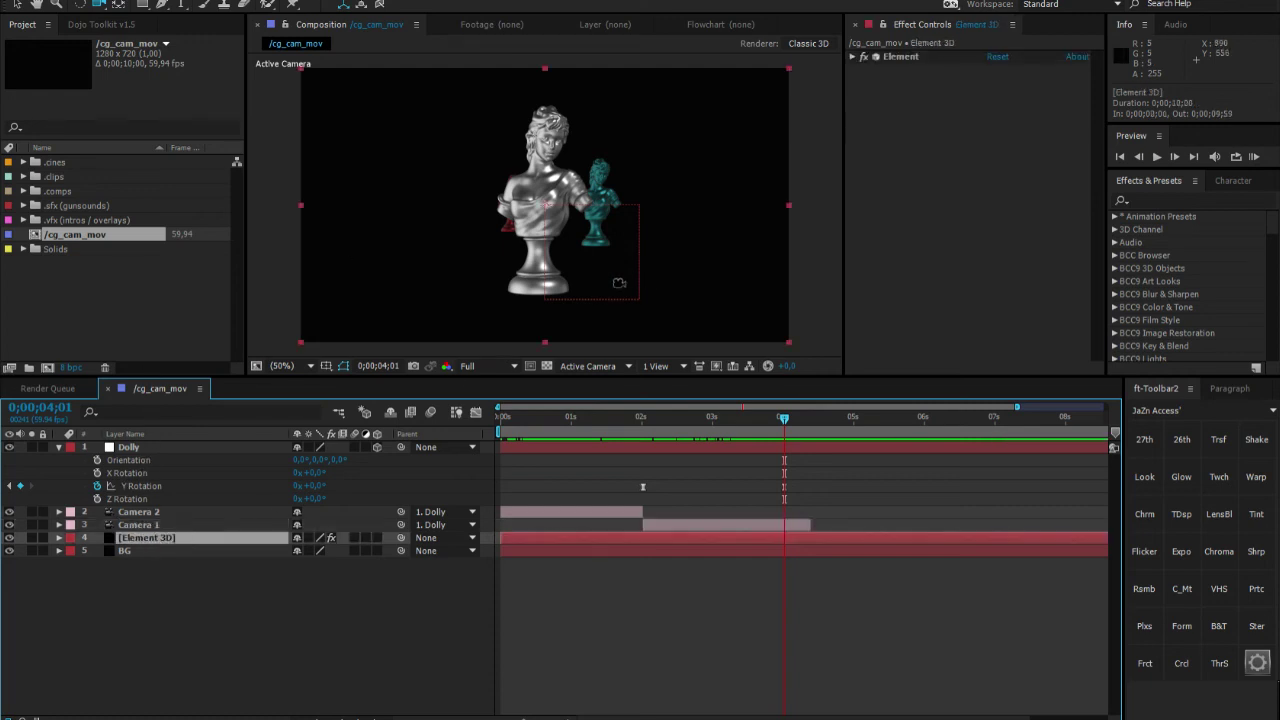
{"action": "left_click", "coordinate": [852, 57]}
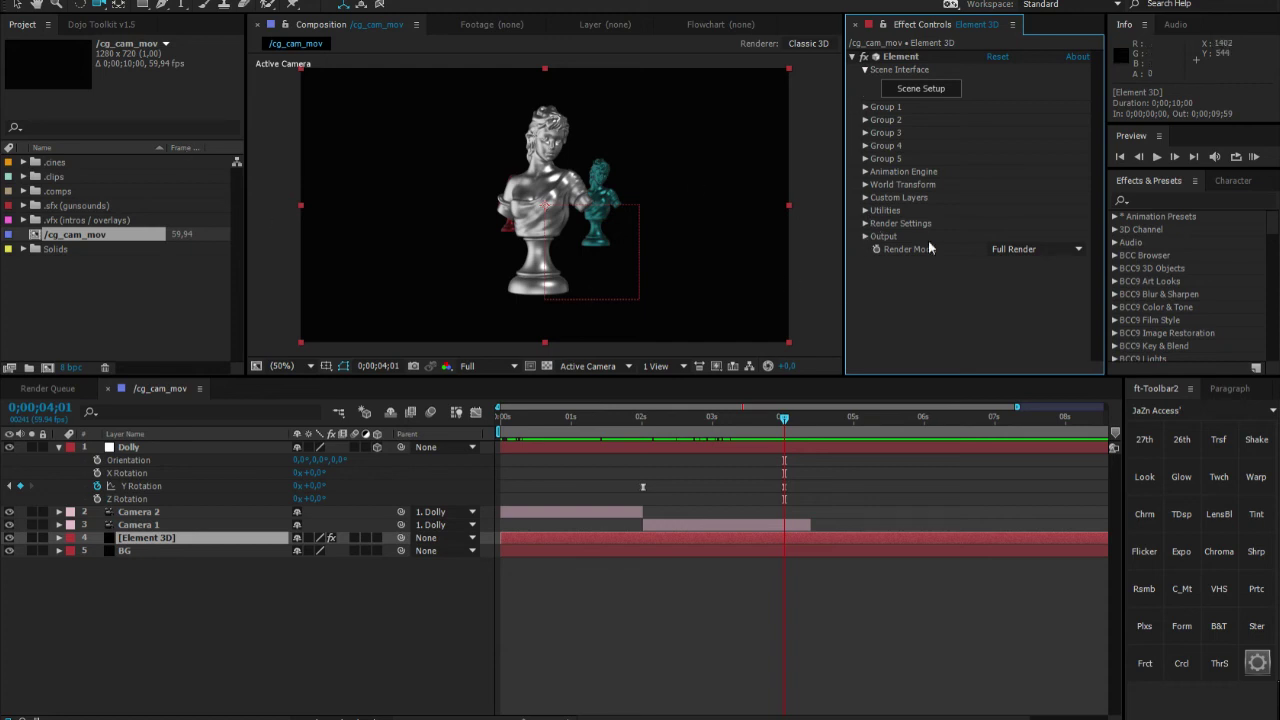
{"action": "left_click", "coordinate": [865, 224]}
{"action": "left_click", "coordinate": [878, 315]}
{"action": "left_click", "coordinate": [1010, 341]}
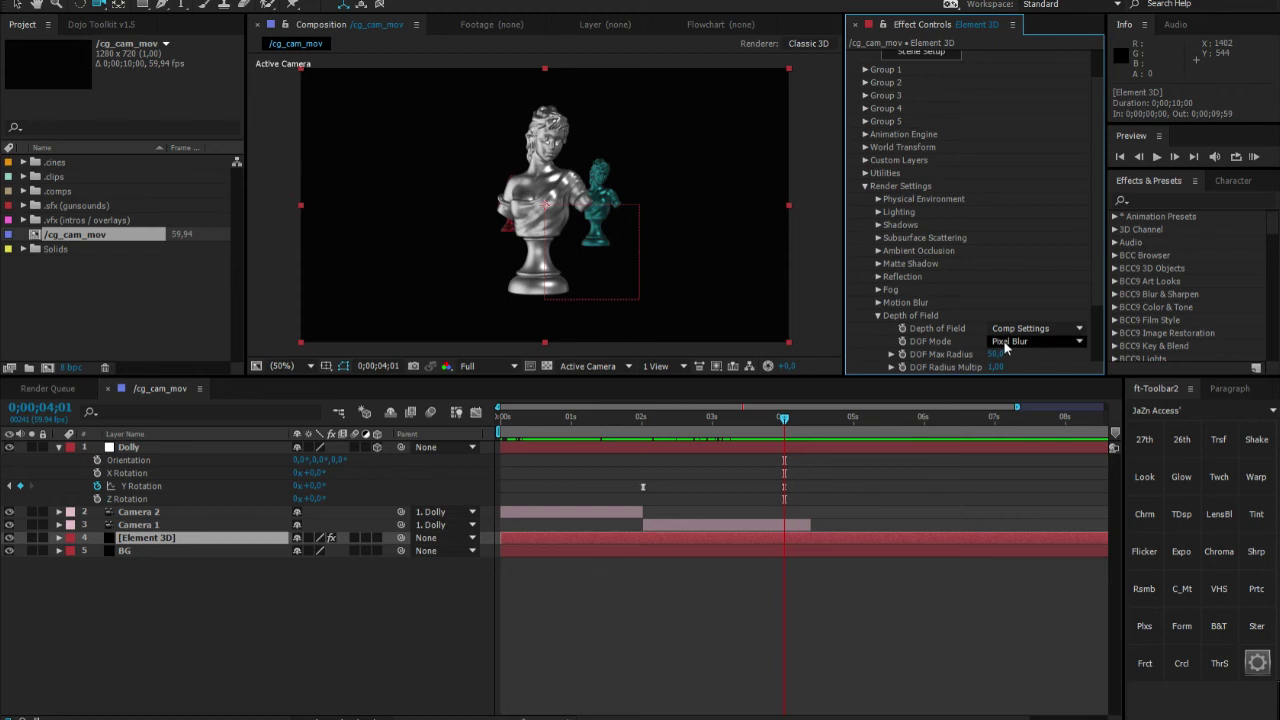
{"action": "left_click", "coordinate": [1040, 425]}
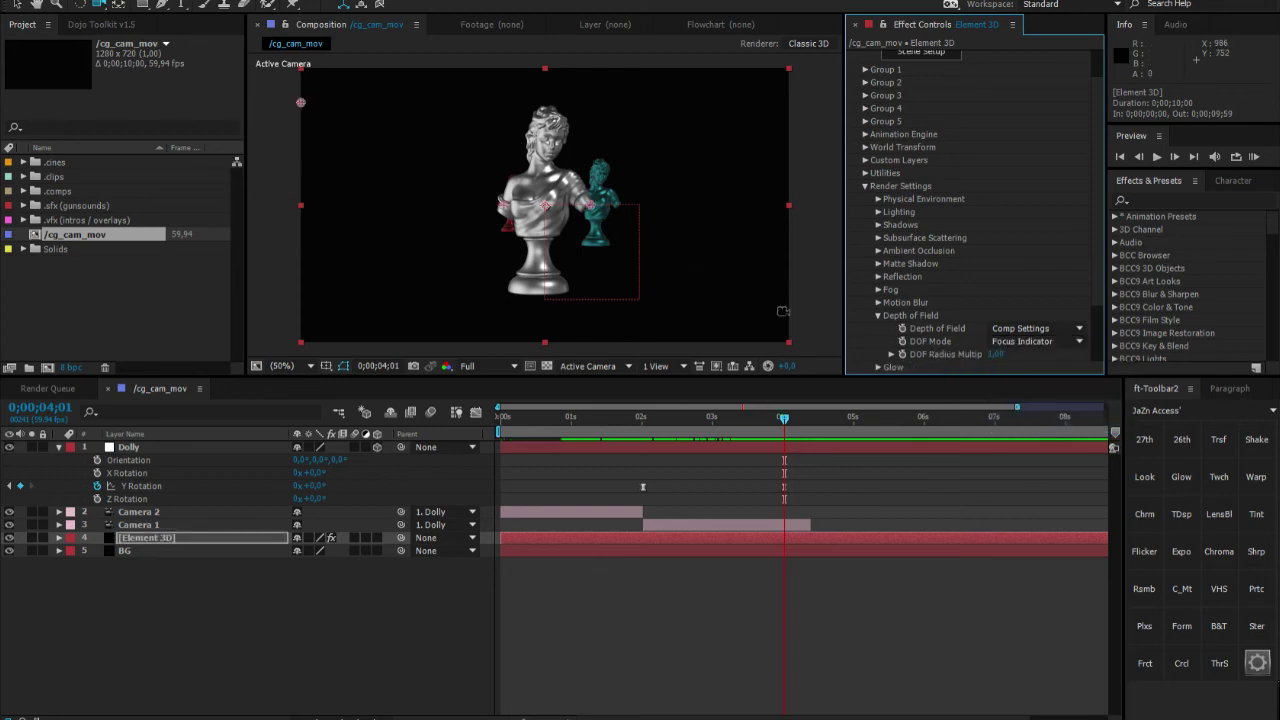
Reveal the Camera Options of both cameras and turn on Depth of Field for Camera 2
{"action": "left_click", "coordinate": [155, 524]}
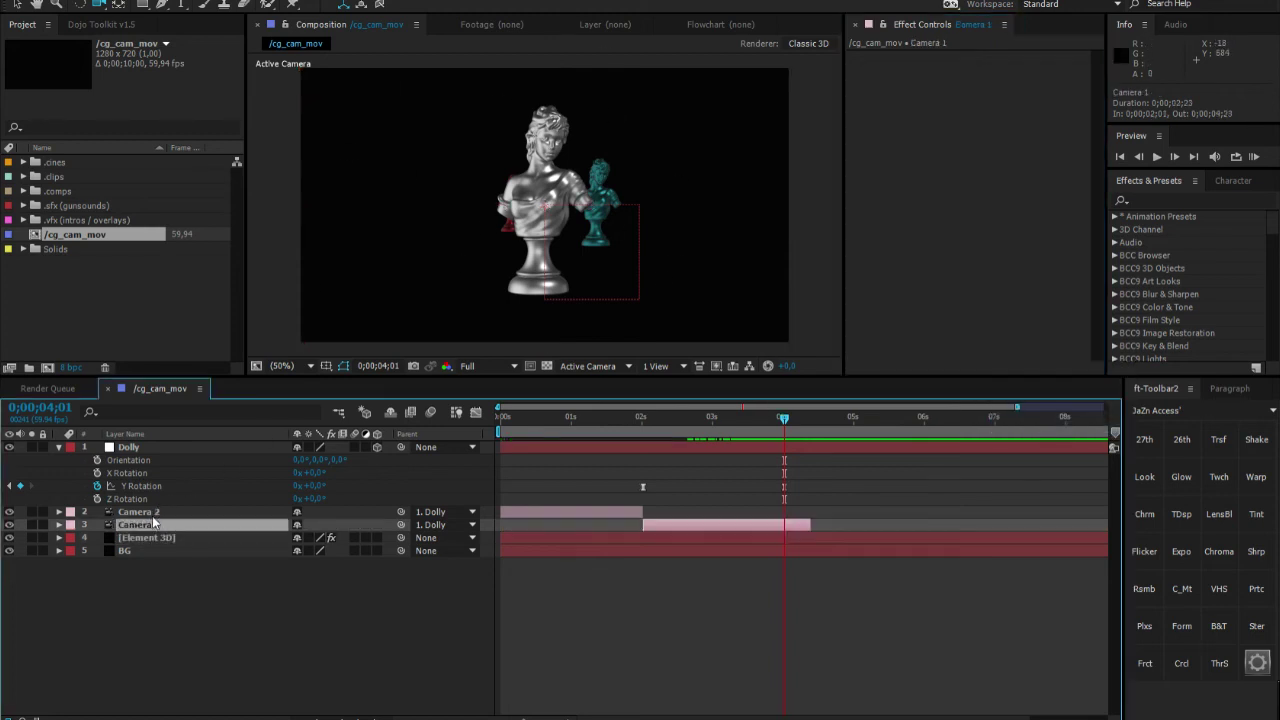
{"action": "left_click", "coordinate": [155, 511], "text": "shift"}
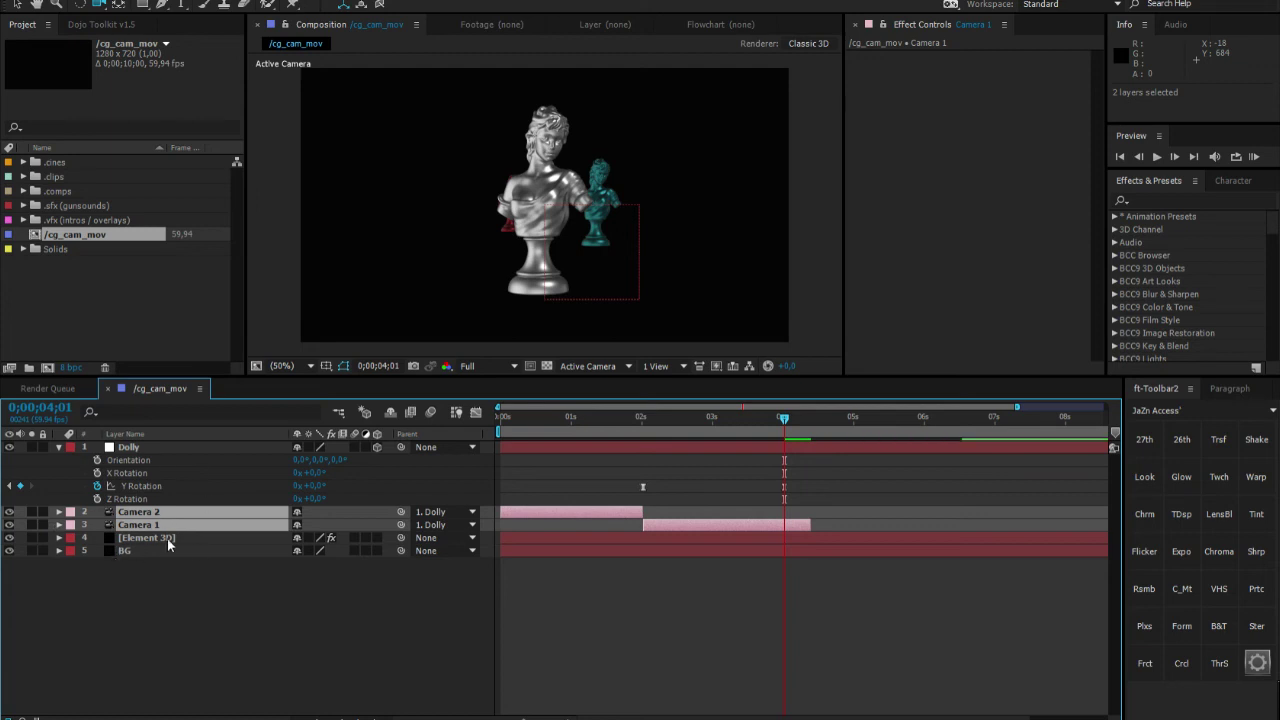
{"action": "key", "text": "a"}
{"action": "key", "text": "a"}
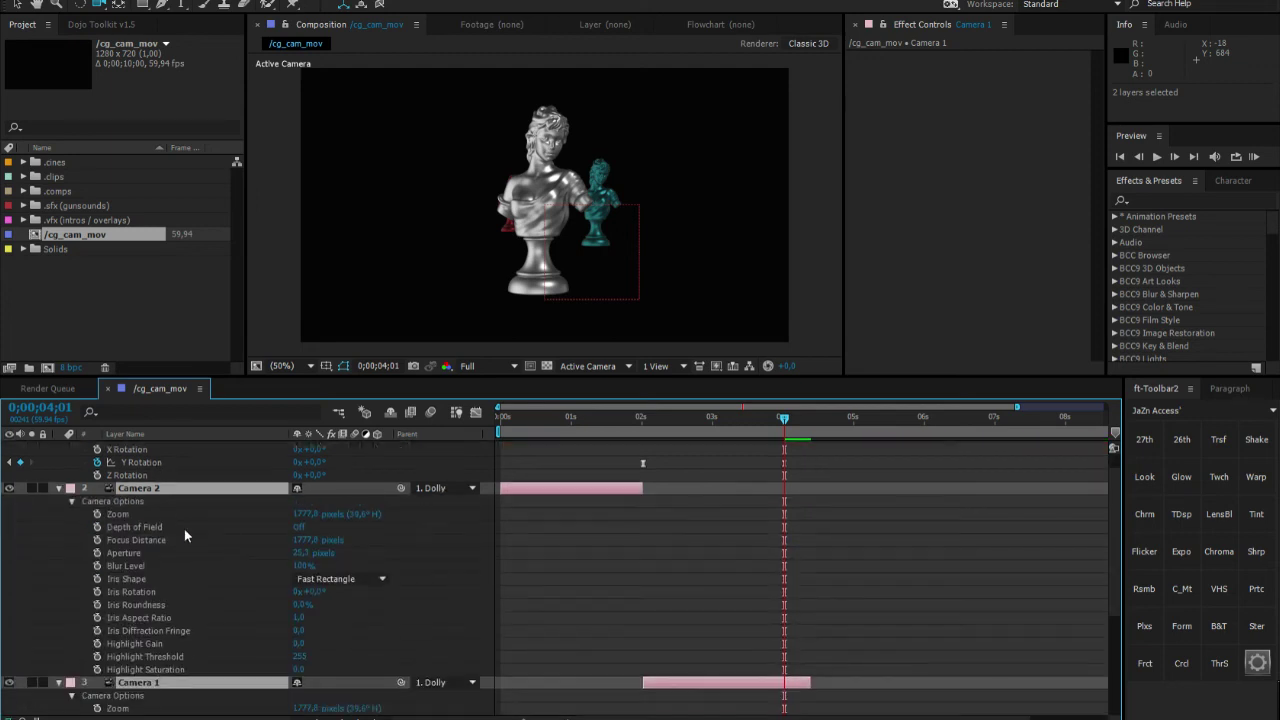
{"action": "left_click", "coordinate": [120, 528]}
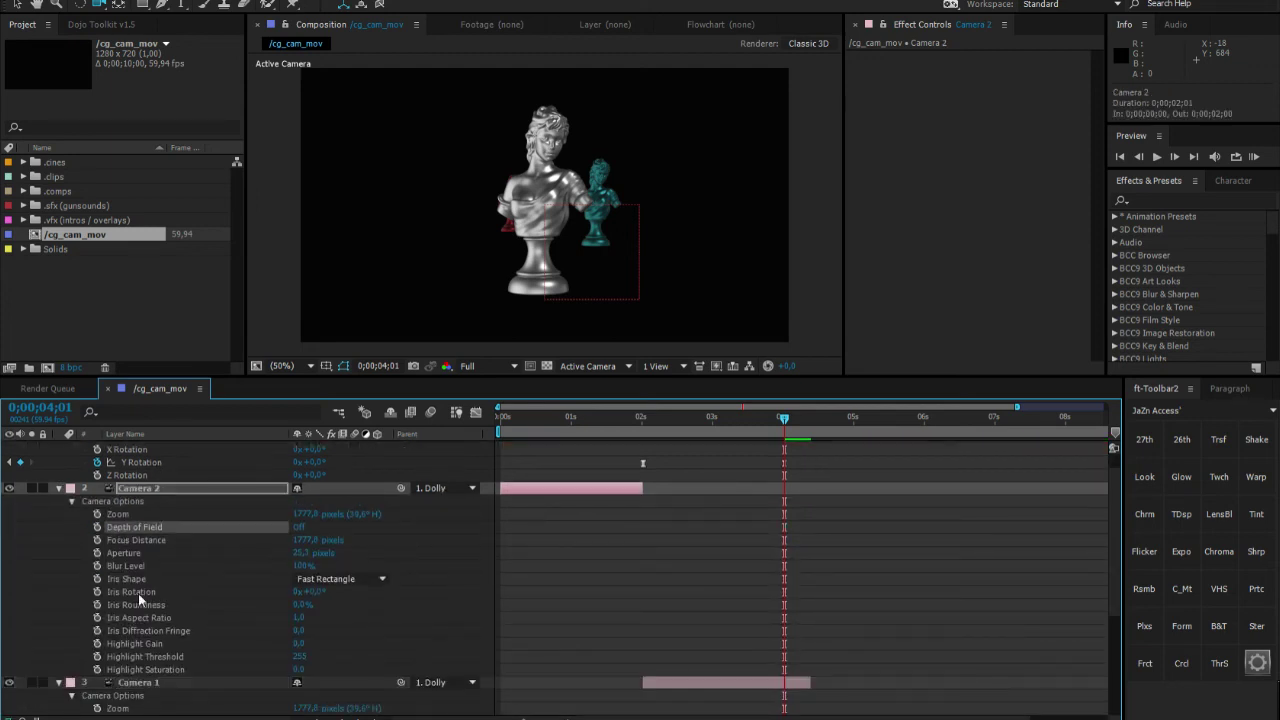
{"action": "left_click", "coordinate": [299, 527]}
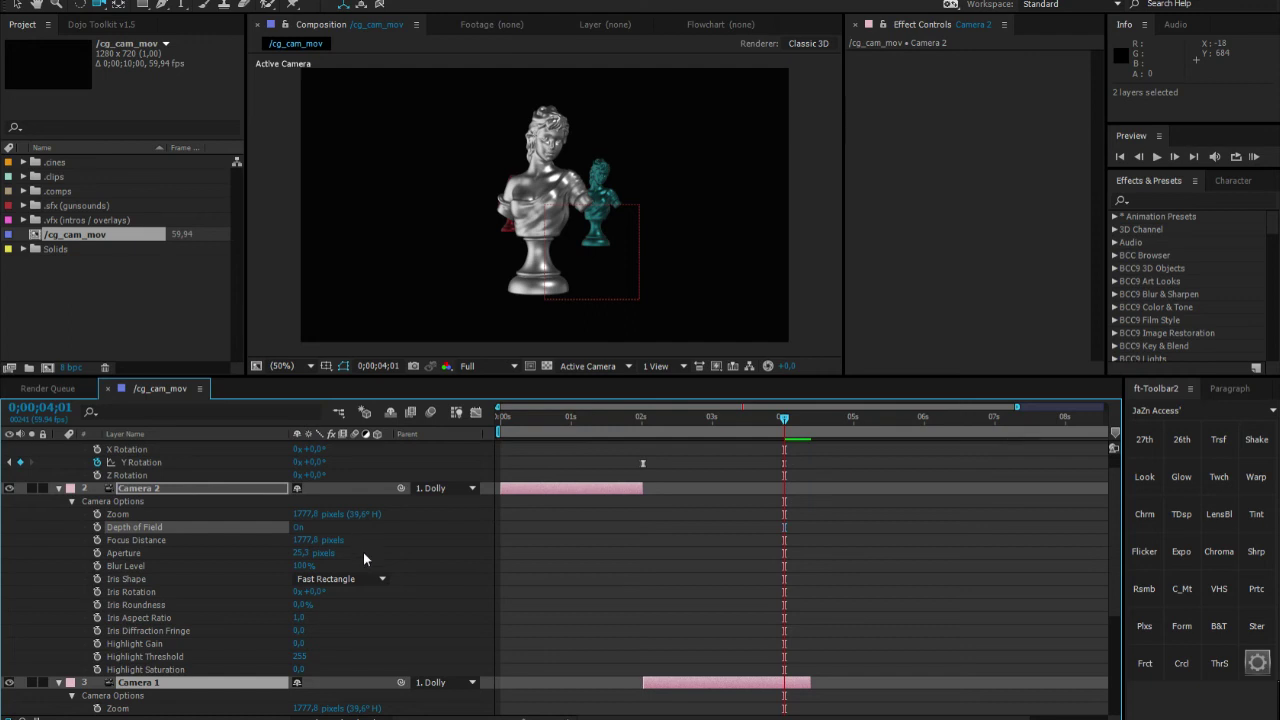
Set the Blur Level of both cameras to 300%
{"action": "left_click", "coordinate": [303, 566]}
{"action": "type", "text": "300"}
{"action": "key", "text": "Return"}
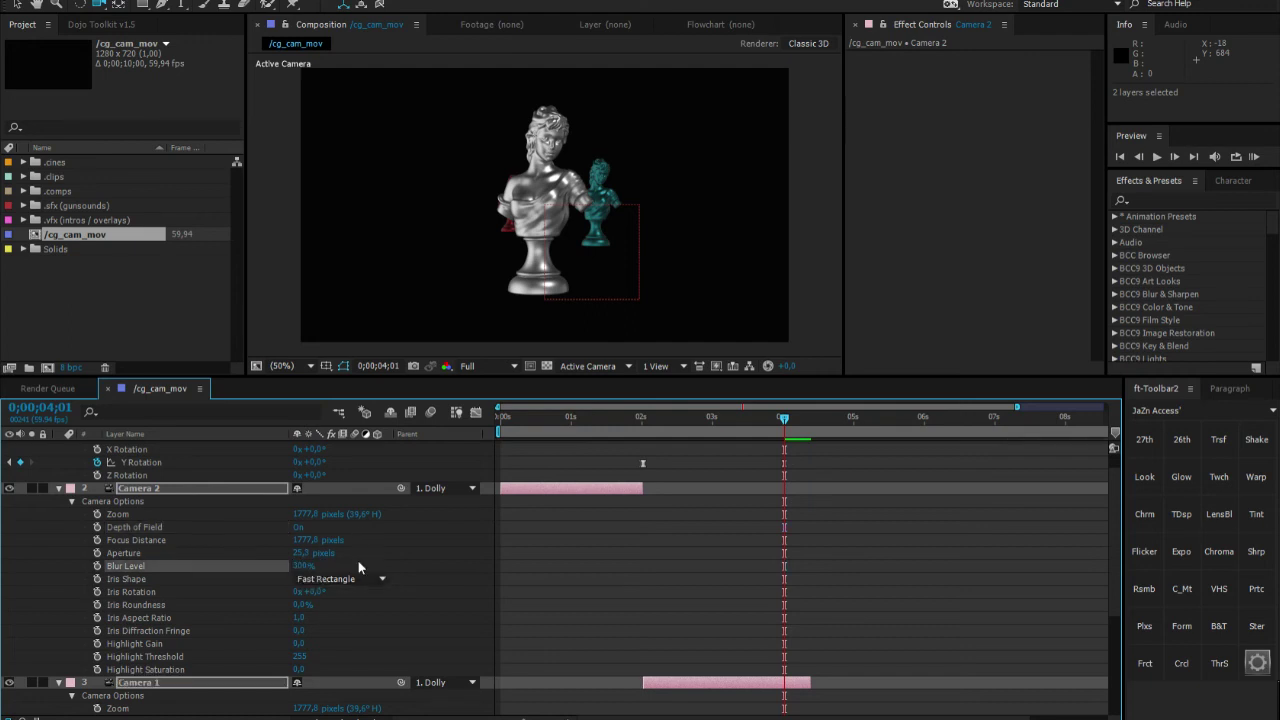
Set the Blur Level of Camera 2 and Camera 1 together to 500% and collapse their options
{"action": "left_click", "coordinate": [303, 566]}
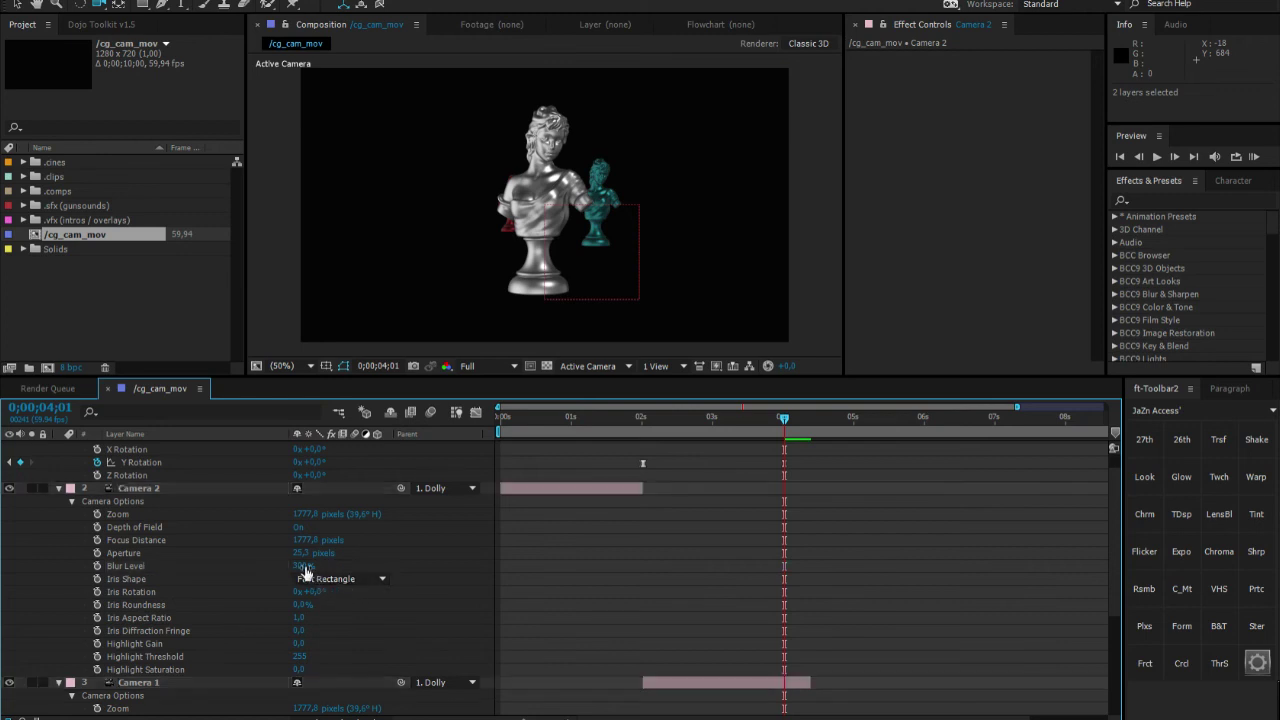
{"action": "left_click", "coordinate": [140, 488]}
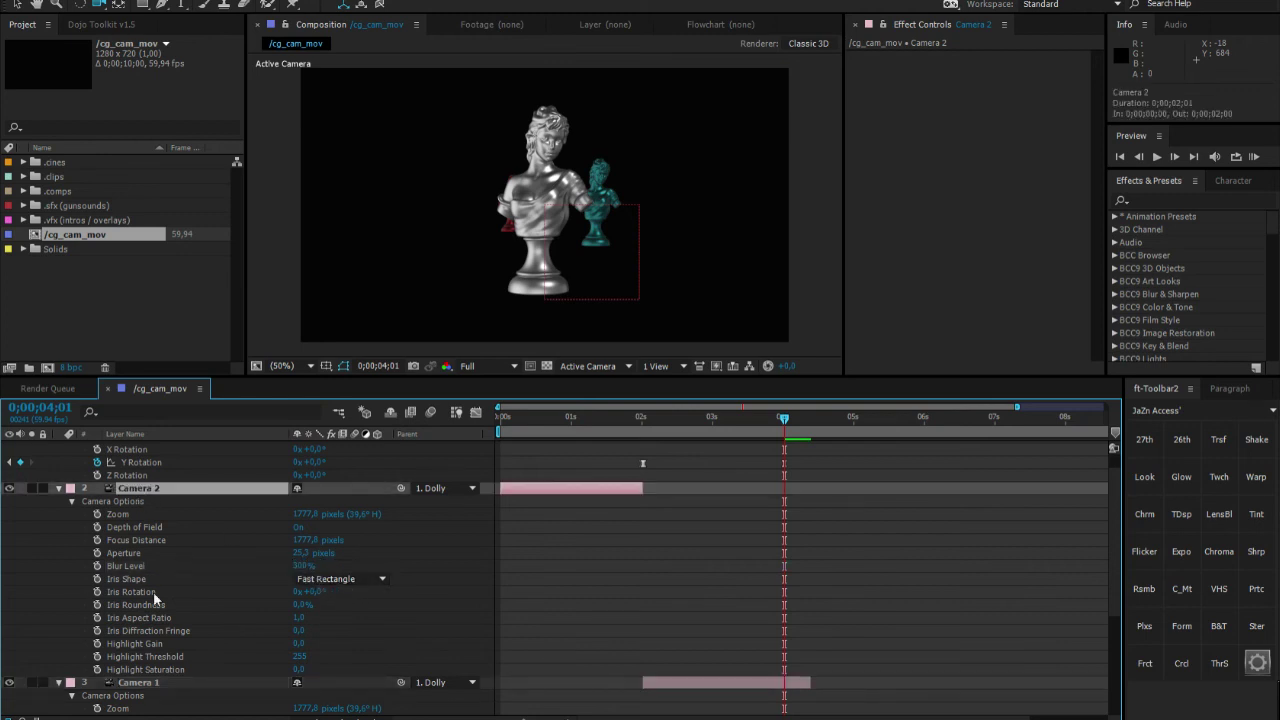
{"action": "left_click", "coordinate": [138, 682], "text": "shift"}
{"action": "left_click", "coordinate": [298, 566]}
{"action": "type", "text": "500"}
{"action": "key", "text": "Return"}
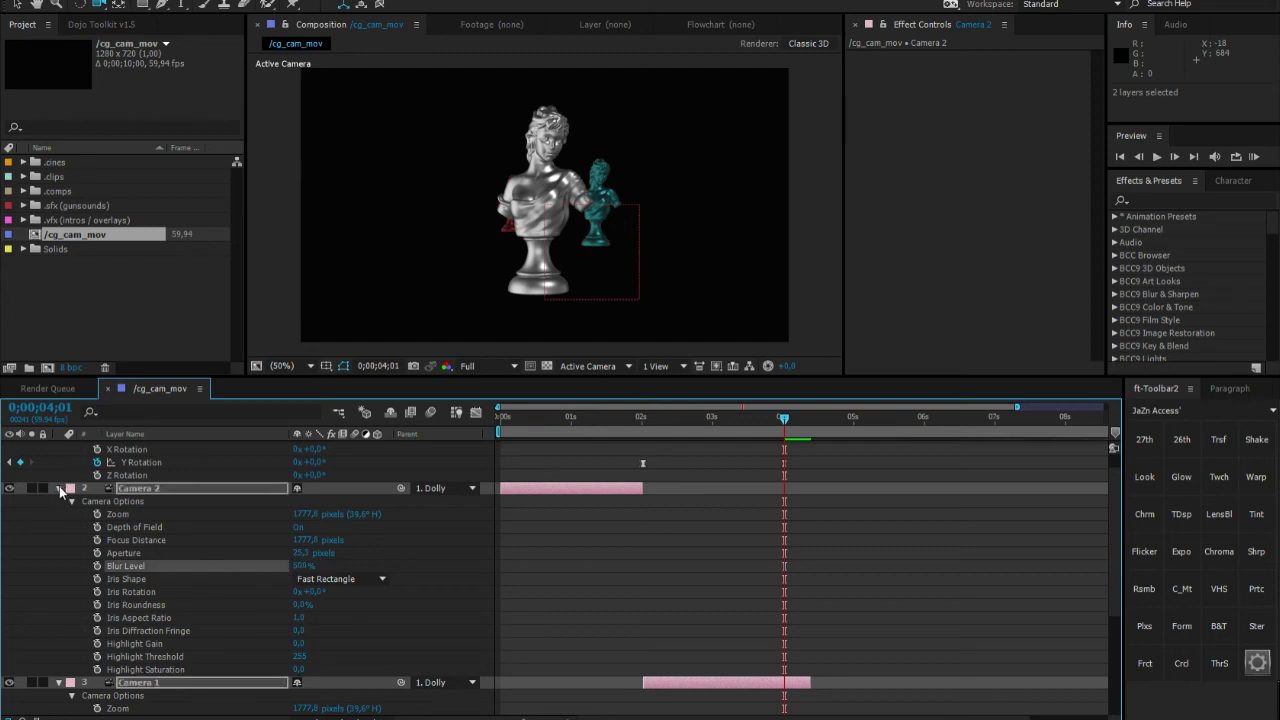
{"action": "left_click", "coordinate": [59, 487]}
{"action": "left_click", "coordinate": [152, 597]}
Turn on Depth of Field in Camera 1's Camera Options, then collapse the layer
{"action": "left_click", "coordinate": [160, 540]}
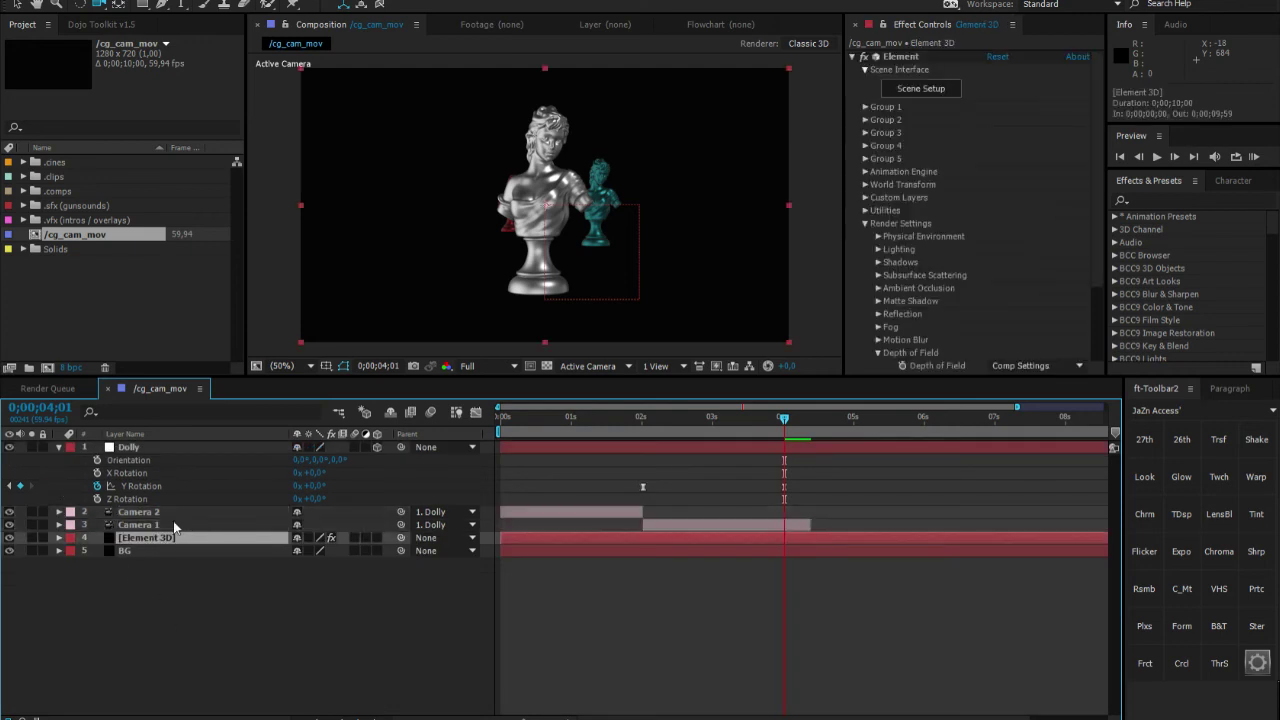
{"action": "left_click", "coordinate": [174, 525]}
{"action": "key", "text": "a"}
{"action": "key", "text": "a"}
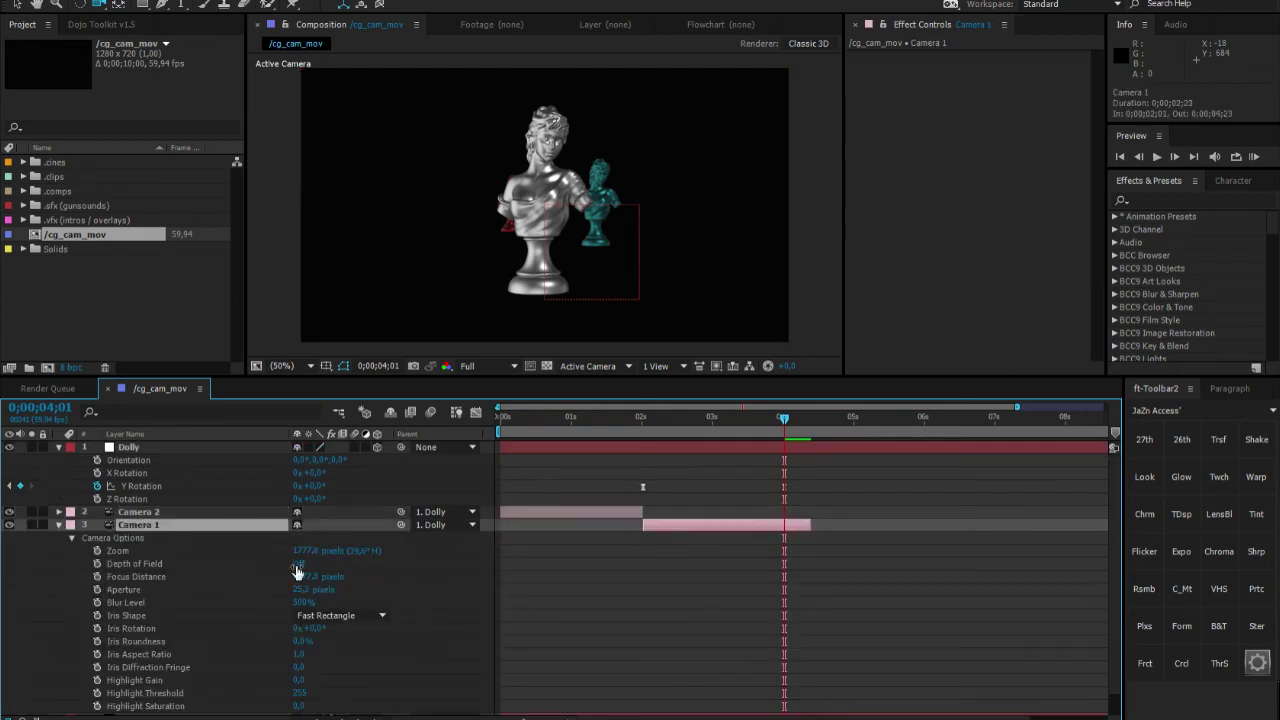
{"action": "key", "text": "a"}
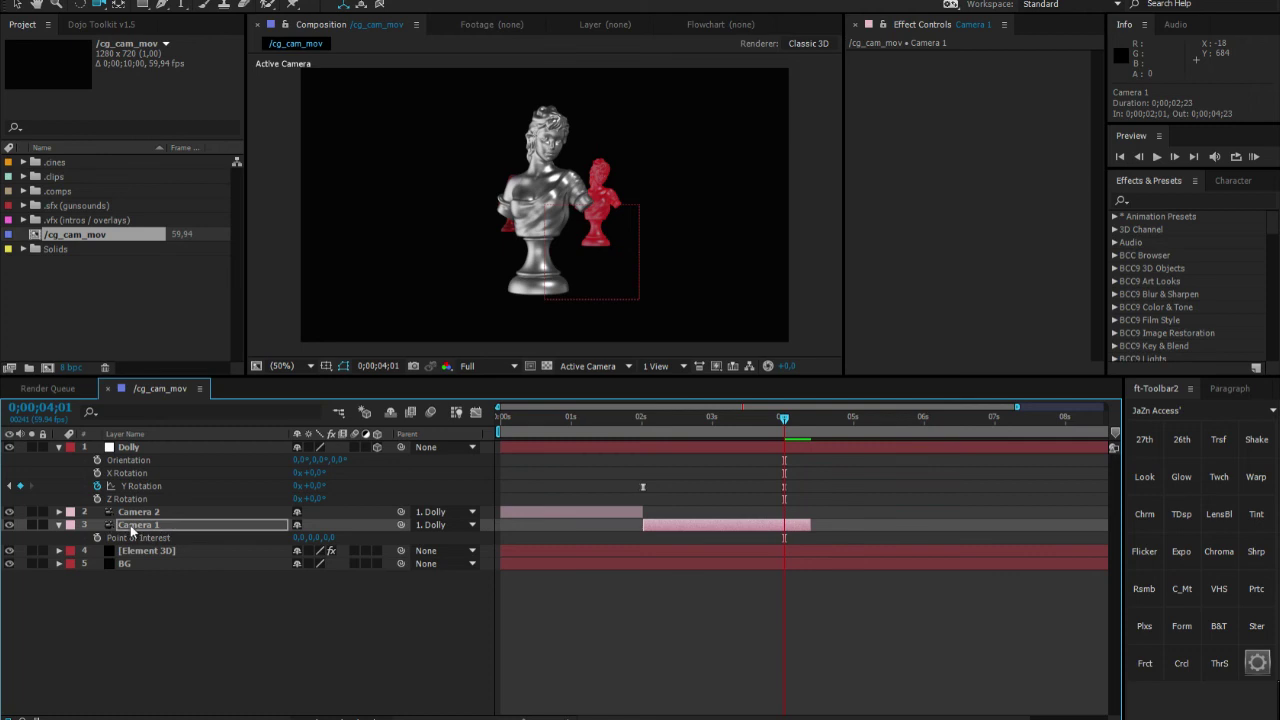
{"action": "left_click", "coordinate": [59, 525]}
{"action": "left_click", "coordinate": [128, 589]}
Bring up the Depth of Field render settings of the Element effect on the Element 3D layer
{"action": "left_click", "coordinate": [132, 540]}
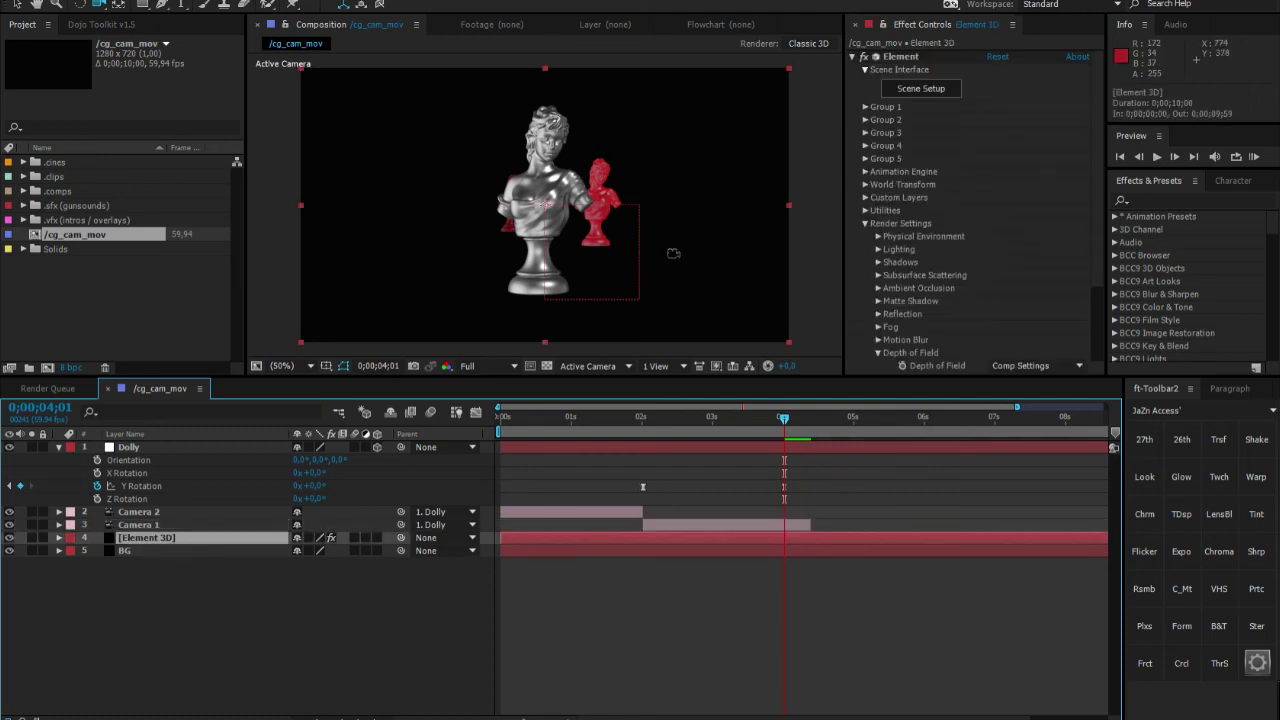
{"action": "left_click", "coordinate": [184, 523]}
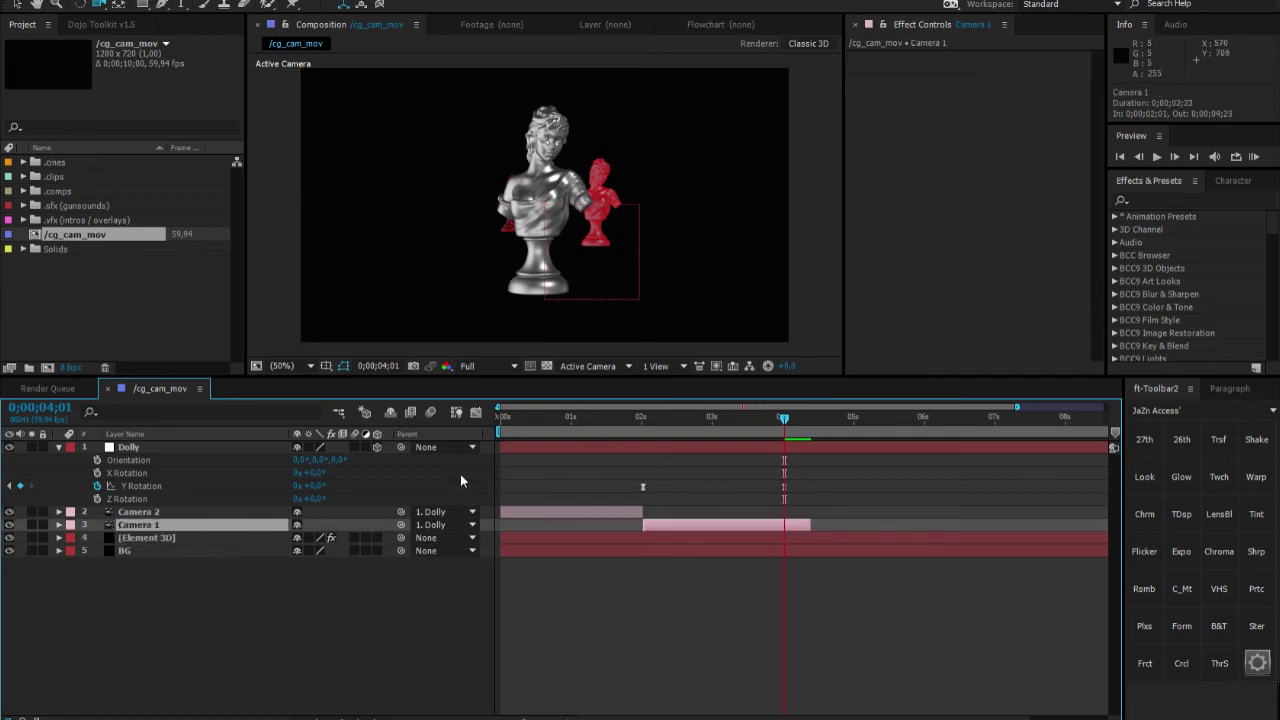
{"action": "left_click", "coordinate": [152, 538]}
{"action": "scroll", "coordinate": [870, 330], "scroll_direction": "down", "scroll_amount": 1}
{"action": "left_click", "coordinate": [870, 319]}
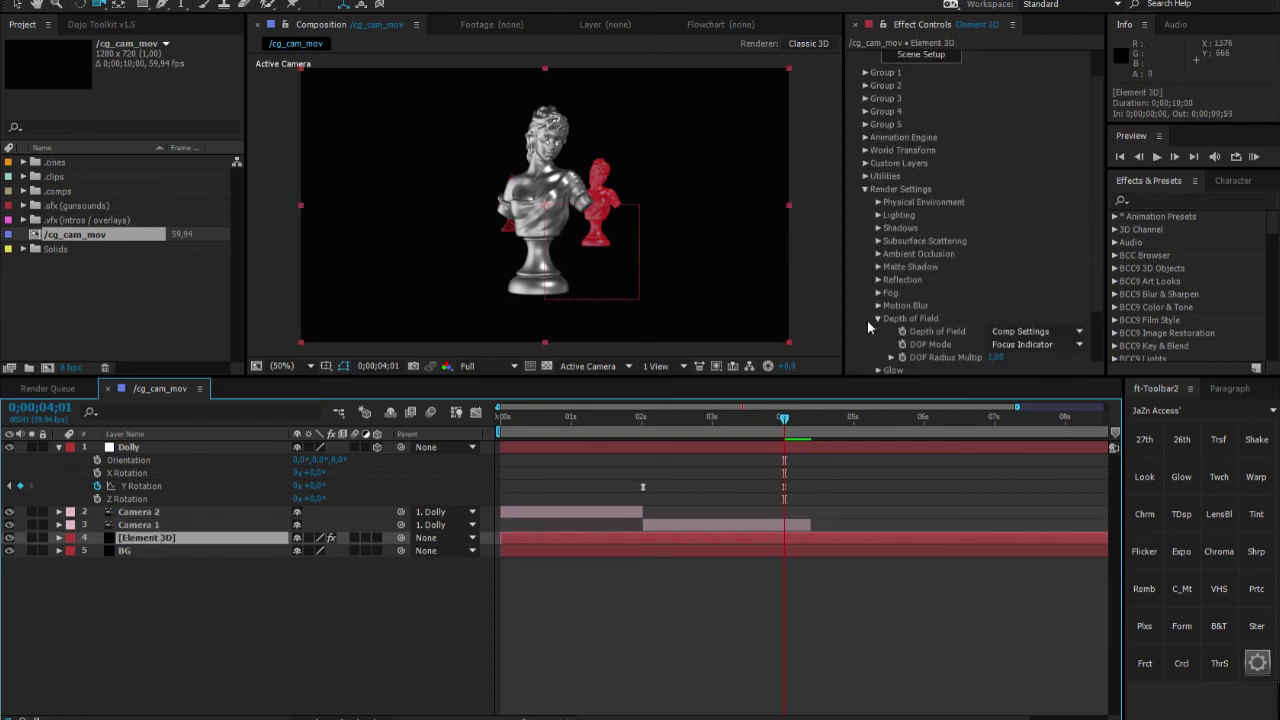
Set Camera 1's Focus Distance to about 1472 pixels and start keyframing it at 0;00;04;01
{"action": "left_click", "coordinate": [255, 525]}
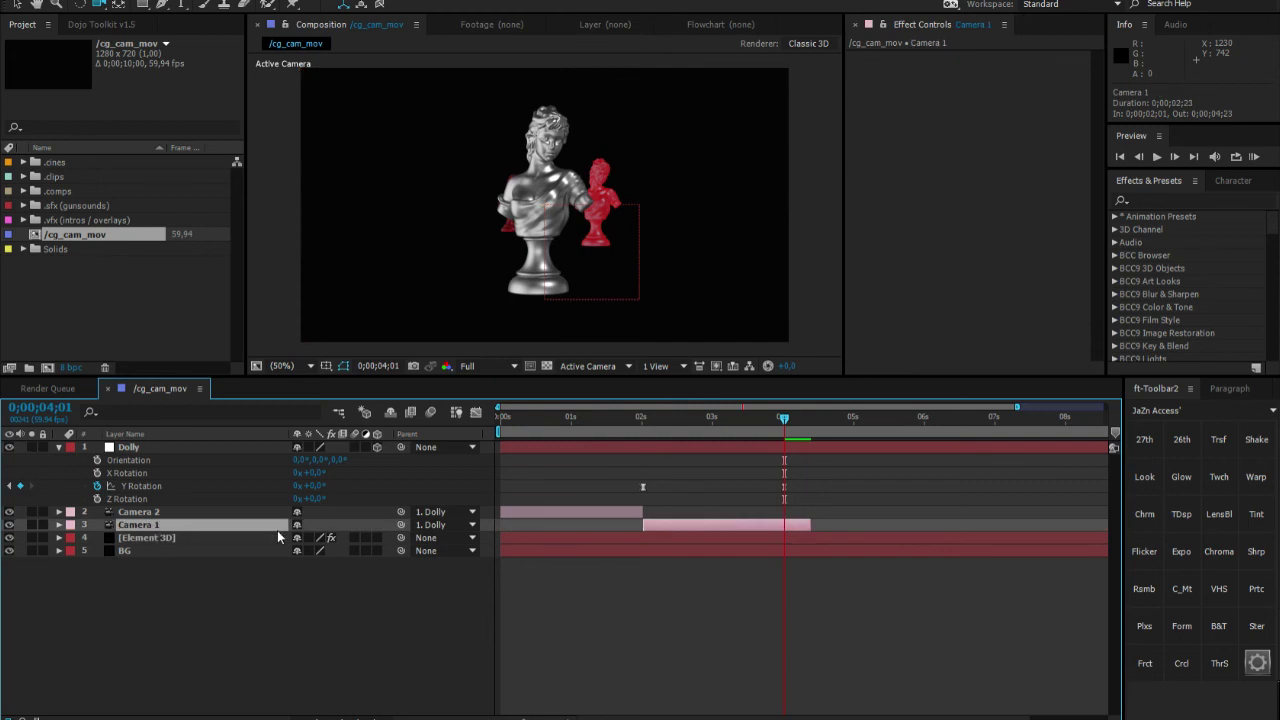
{"action": "key", "text": "a"}
{"action": "key", "text": "a"}
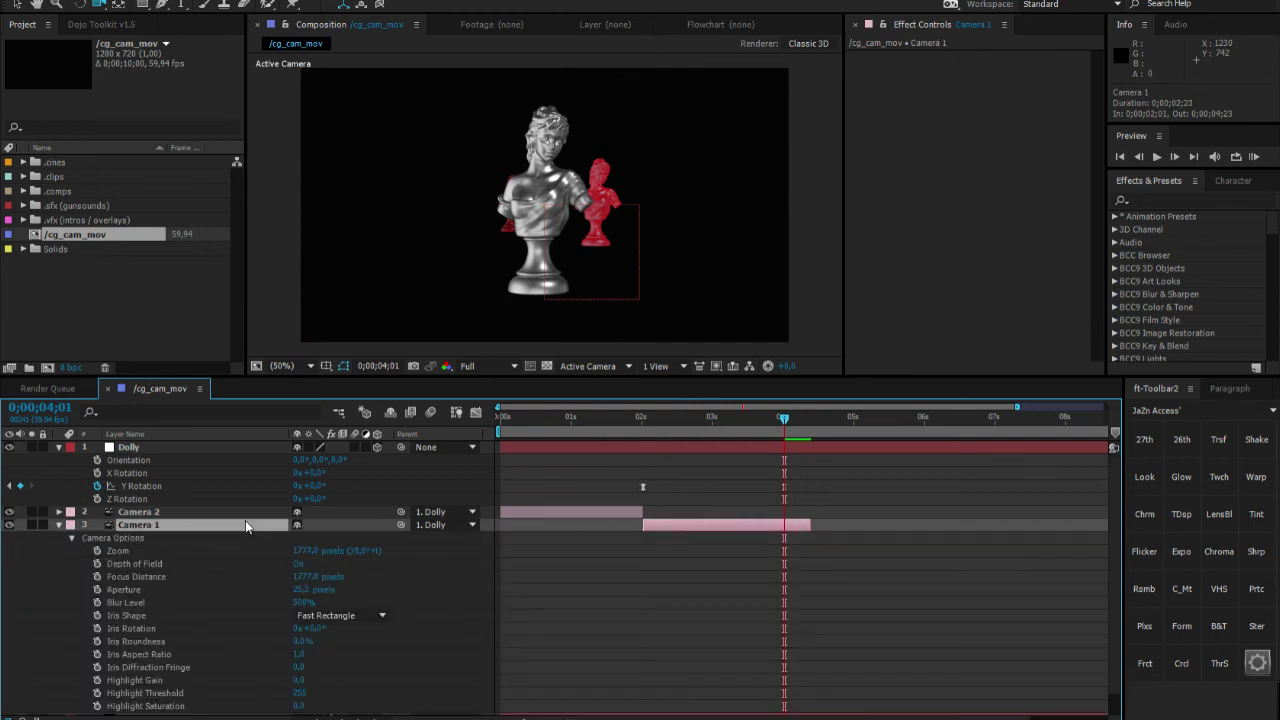
{"action": "left_click", "coordinate": [146, 575]}
{"action": "left_click_drag", "start_coordinate": [305, 577], "coordinate": [10, 576]}
{"action": "left_click_drag", "start_coordinate": [224, 578], "coordinate": [3, 576]}
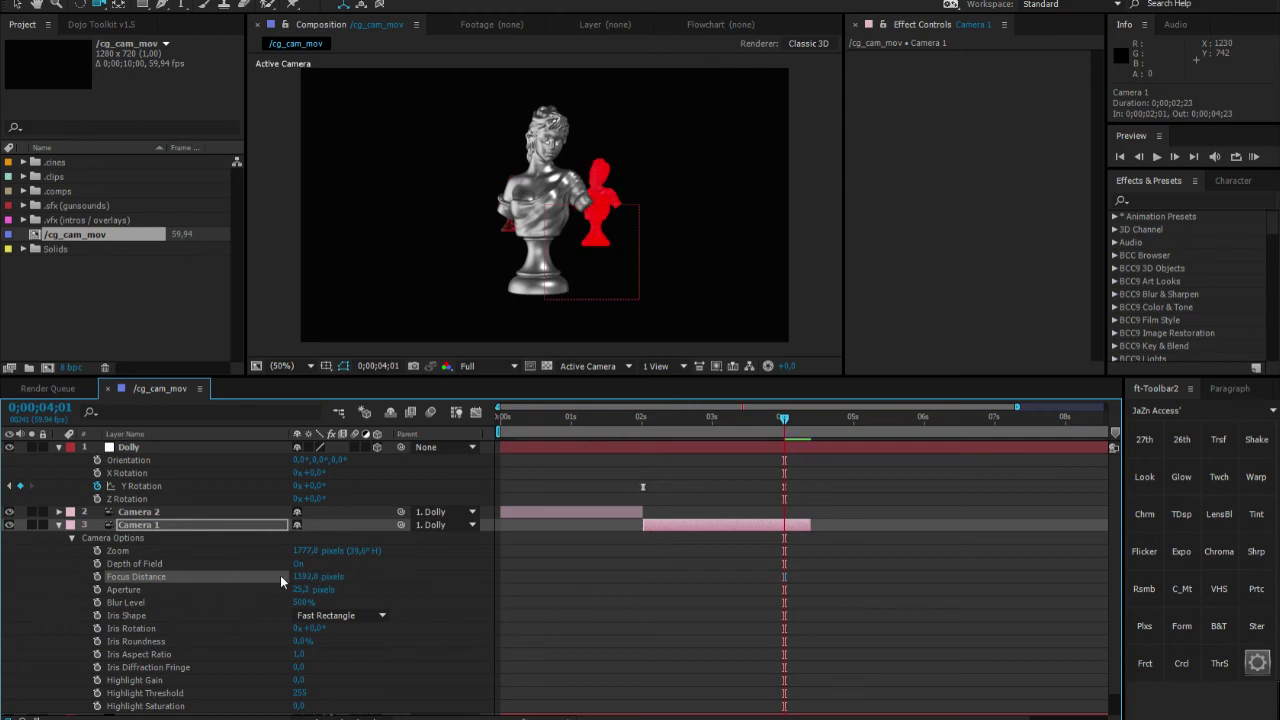
{"action": "left_click_drag", "start_coordinate": [303, 578], "coordinate": [299, 577]}
{"action": "left_click", "coordinate": [97, 577]}
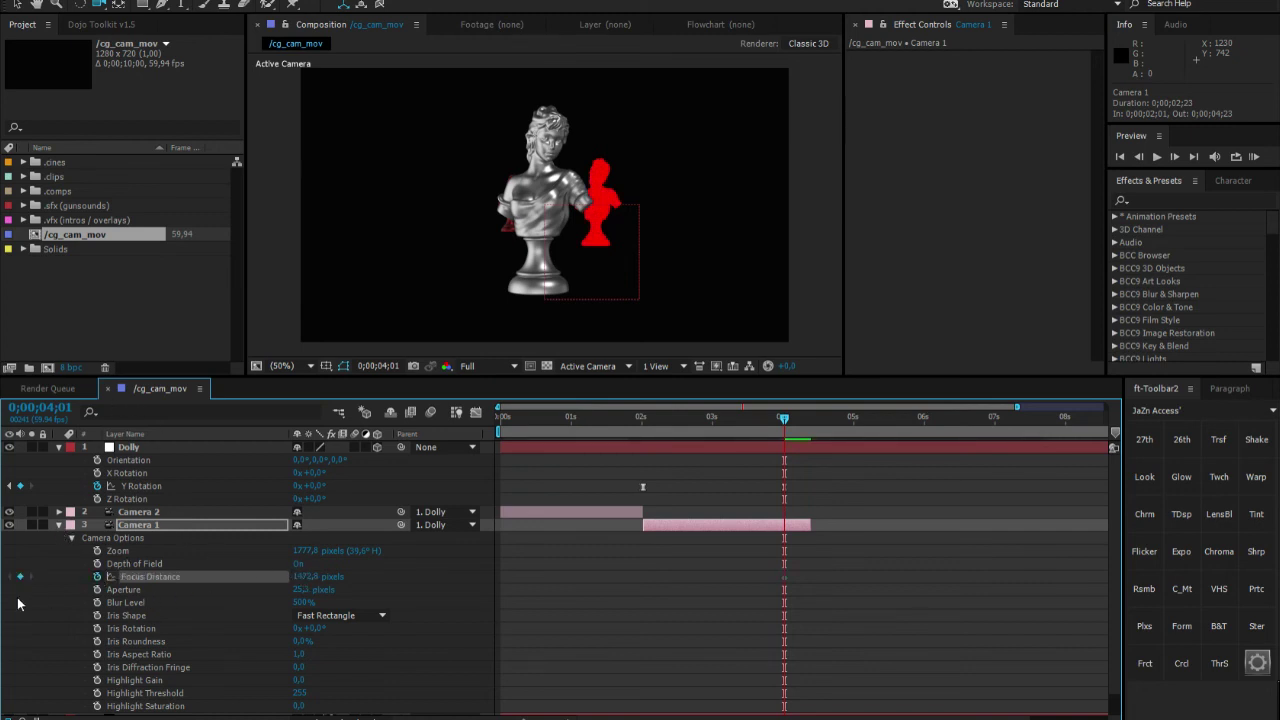
Show only Camera 1's keyframed properties in the timeline and select Focus Distance
{"action": "left_click", "coordinate": [177, 523]}
{"action": "key", "text": "u"}
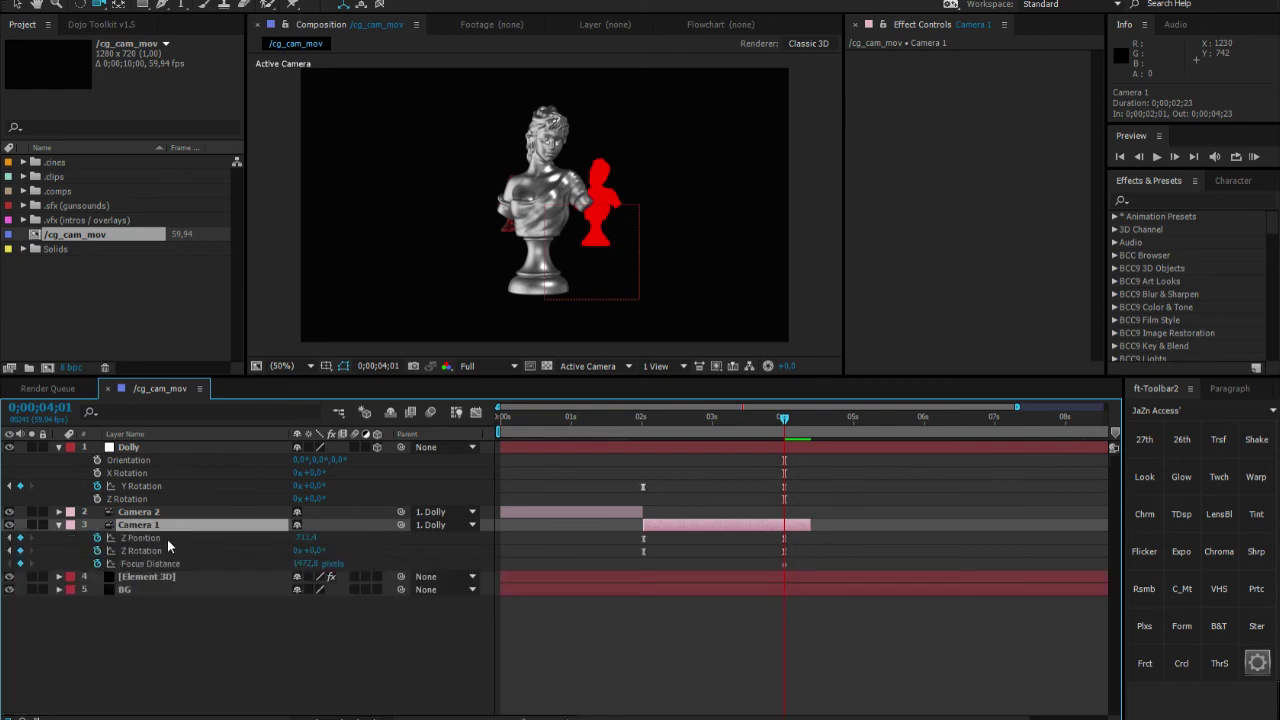
{"action": "left_click", "coordinate": [166, 565]}
{"action": "left_click", "coordinate": [222, 639]}
{"action": "left_click", "coordinate": [148, 566]}
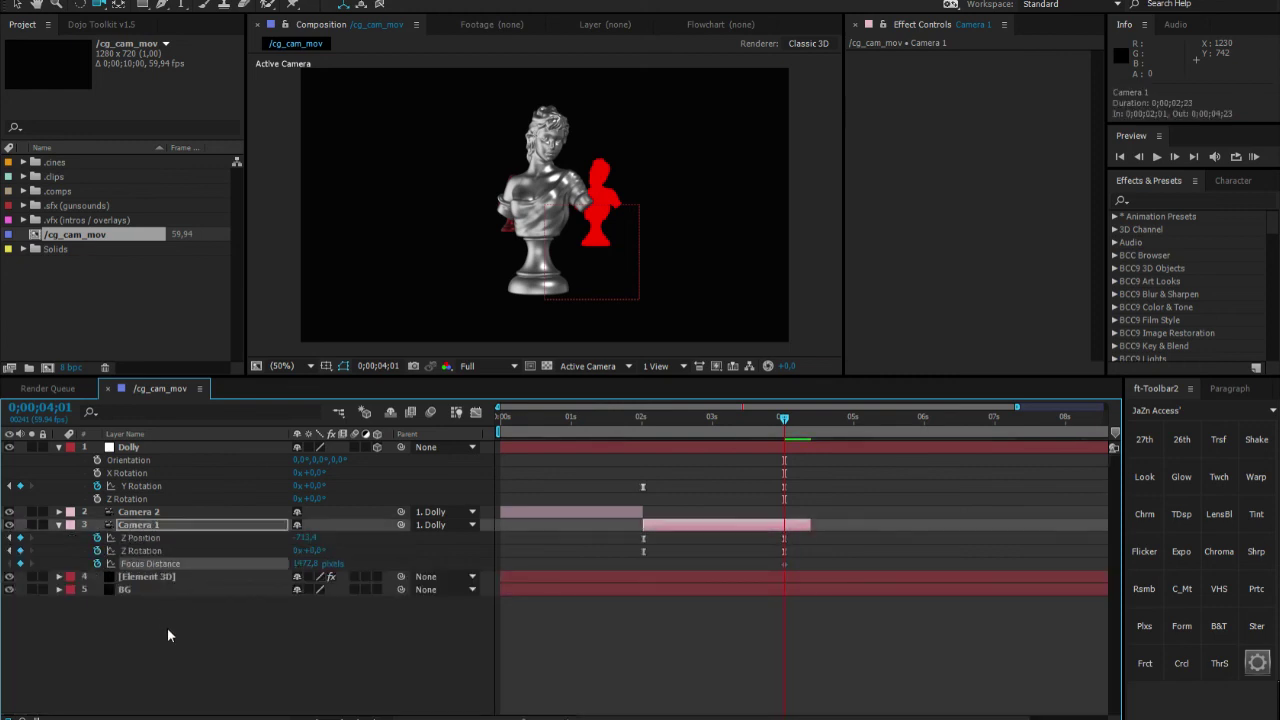
Set the Element effect's DOF Mode to Pixel Blur on the Element 3D layer and collapse the layer
{"action": "left_click", "coordinate": [145, 577]}
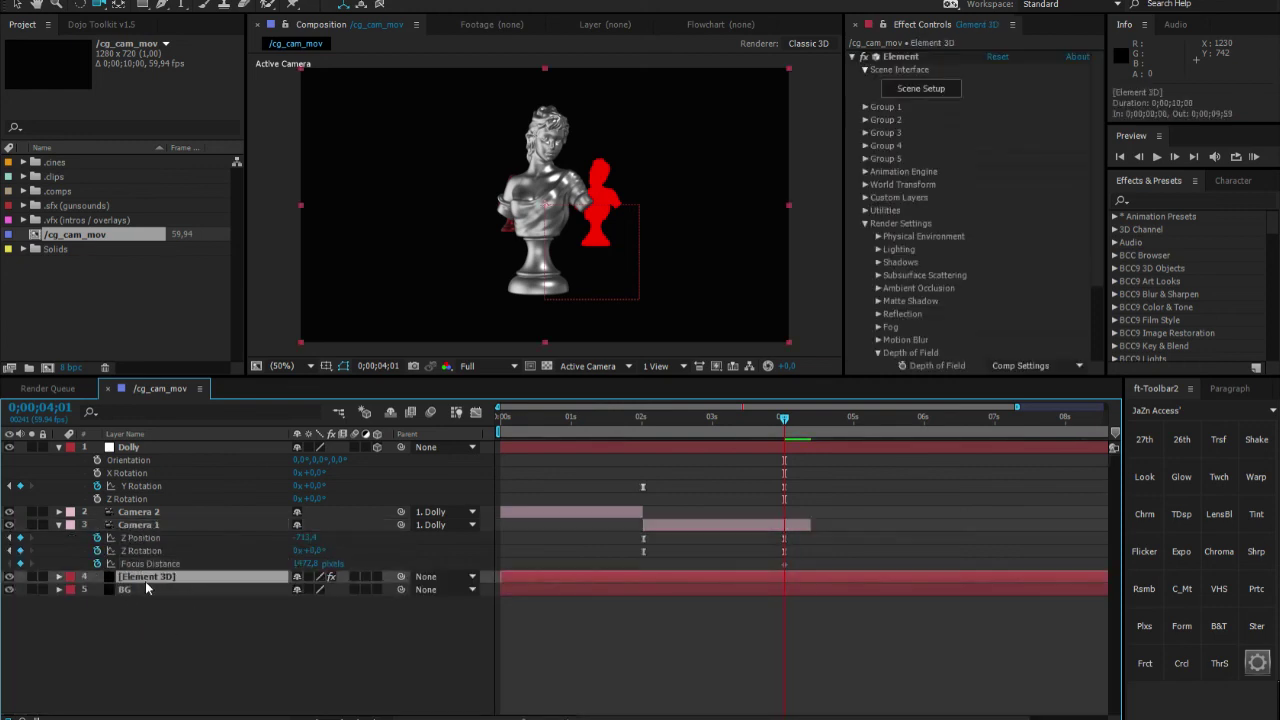
{"action": "scroll", "coordinate": [868, 321], "scroll_direction": "down", "scroll_amount": 1}
{"action": "left_click", "coordinate": [868, 321]}
{"action": "left_click", "coordinate": [1015, 345]}
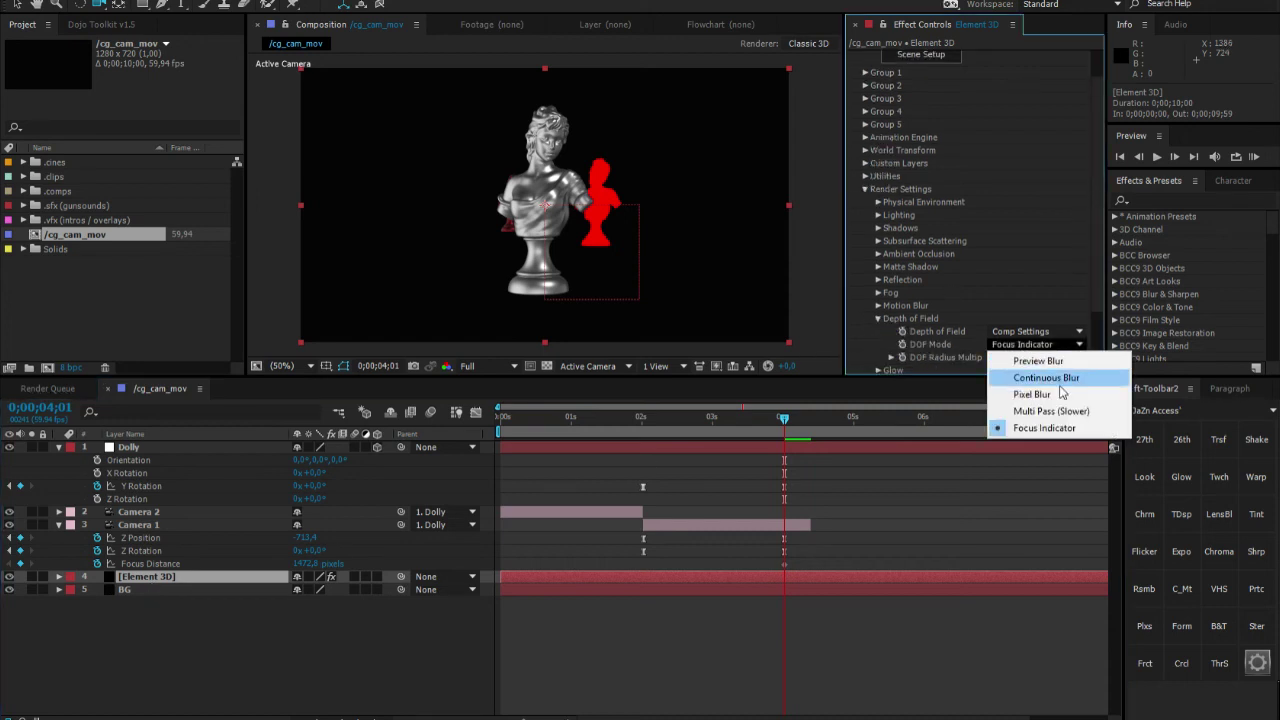
{"action": "left_click", "coordinate": [1040, 396]}
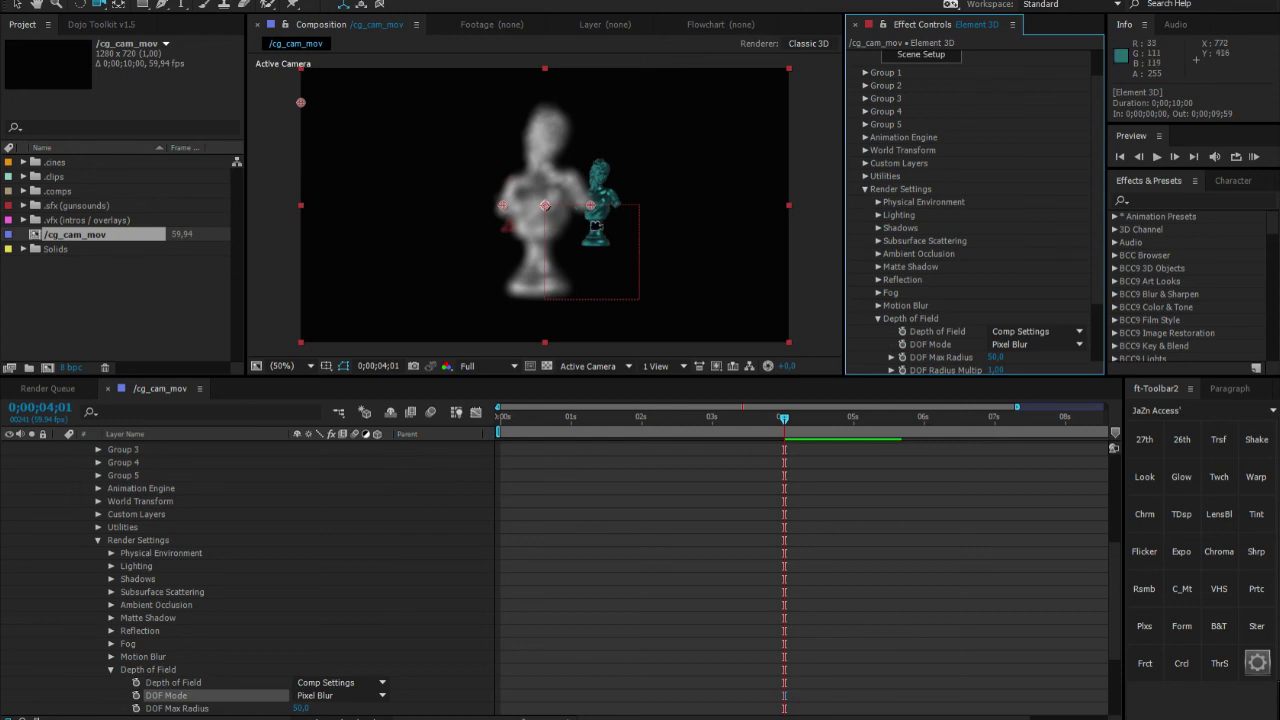
{"action": "scroll", "coordinate": [60, 530], "scroll_direction": "up", "scroll_amount": 5}
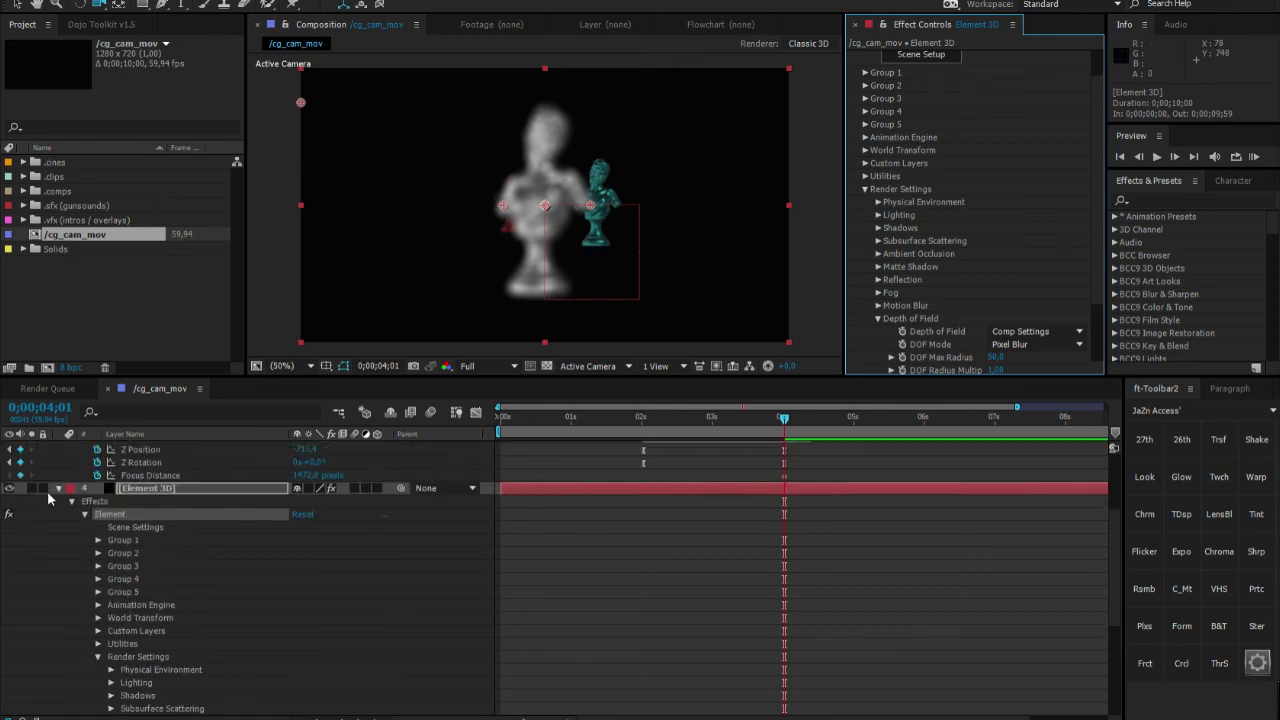
{"action": "left_click", "coordinate": [58, 527]}
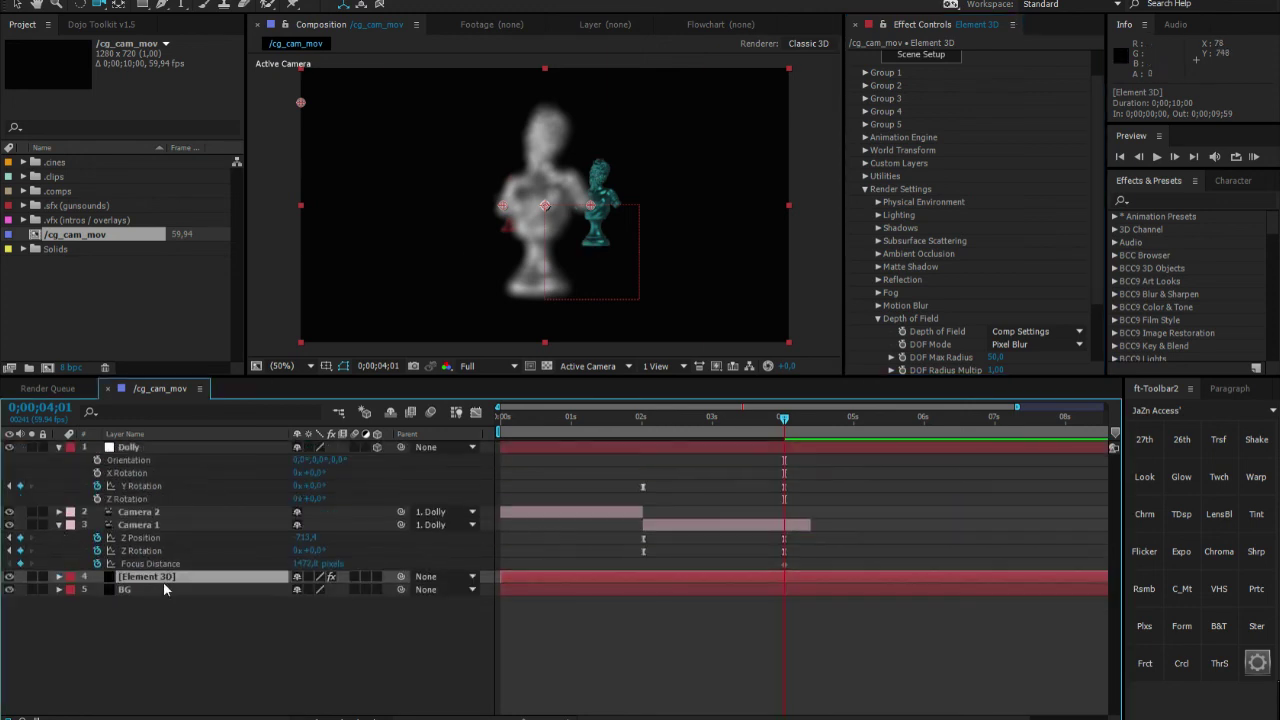
Raise Camera 1's Focus Distance to about 1475 pixels at the 0;00;04;01 keyframe
{"action": "key", "text": "ctrl+Up"}
{"action": "left_click_drag", "start_coordinate": [309, 566], "coordinate": [315, 564]}
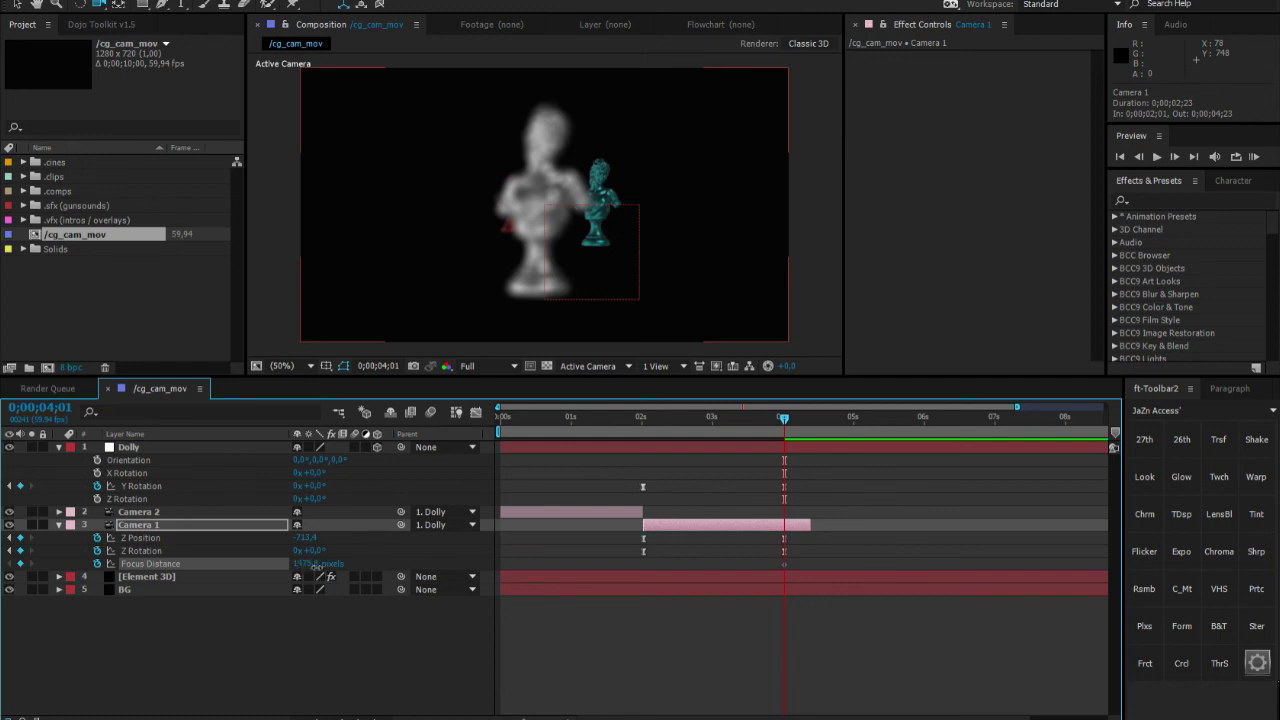
Reduce Camera 1's Blur Level to 200% with the playhead at 0;00;02;01, then collapse its options
{"action": "left_click", "coordinate": [645, 421]}
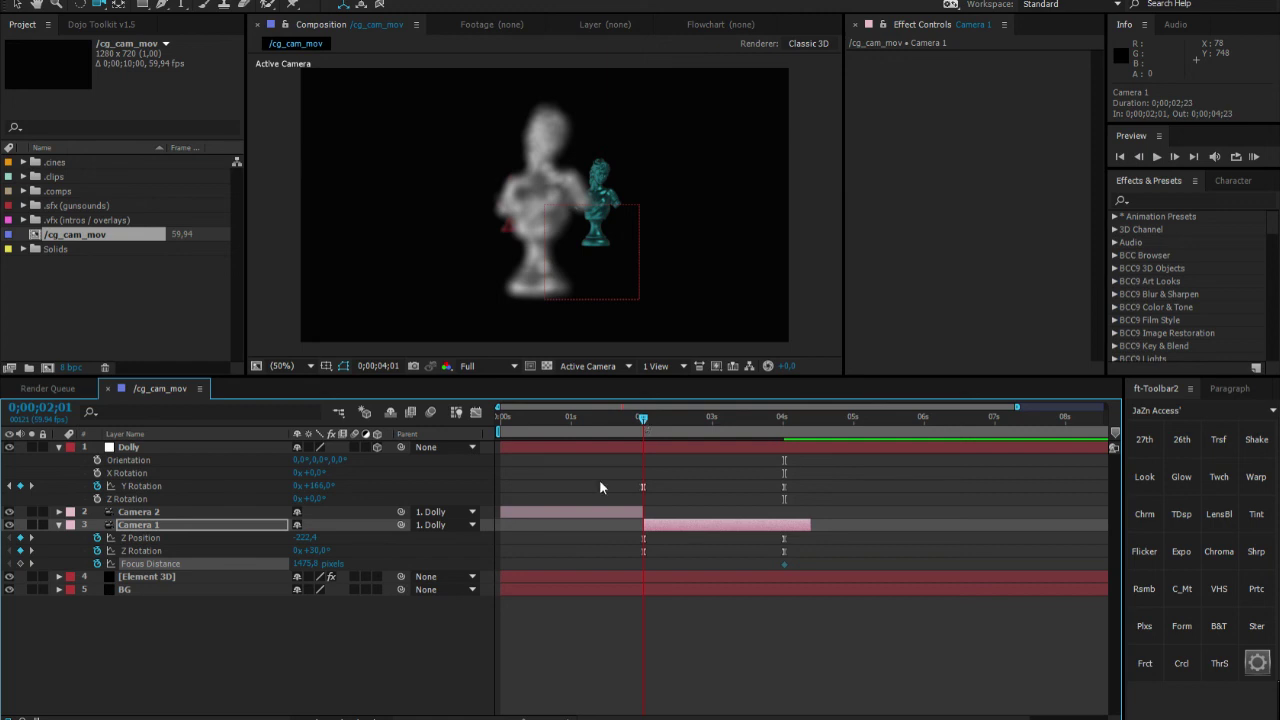
{"action": "key", "text": "a"}
{"action": "key", "text": "a"}
{"action": "key", "text": "Caps_Lock"}
{"action": "left_click", "coordinate": [302, 602]}
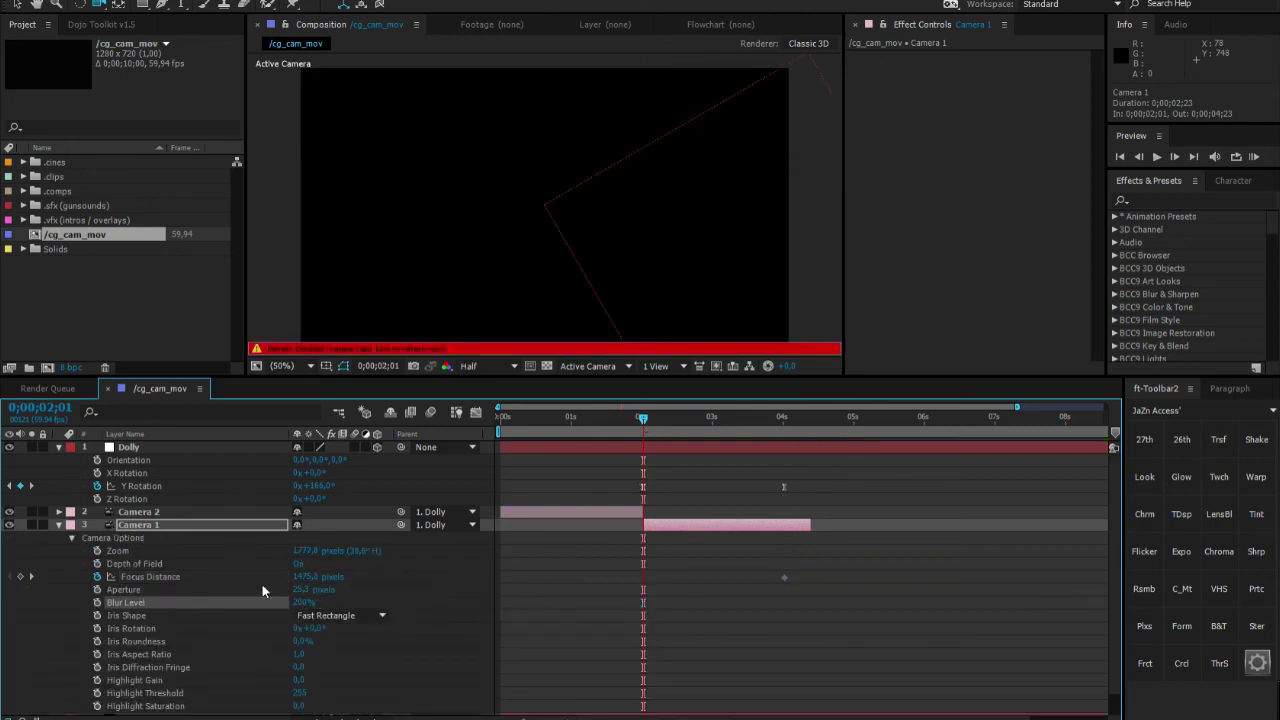
{"action": "left_click", "coordinate": [58, 524]}
{"action": "key", "text": "Caps_Lock"}
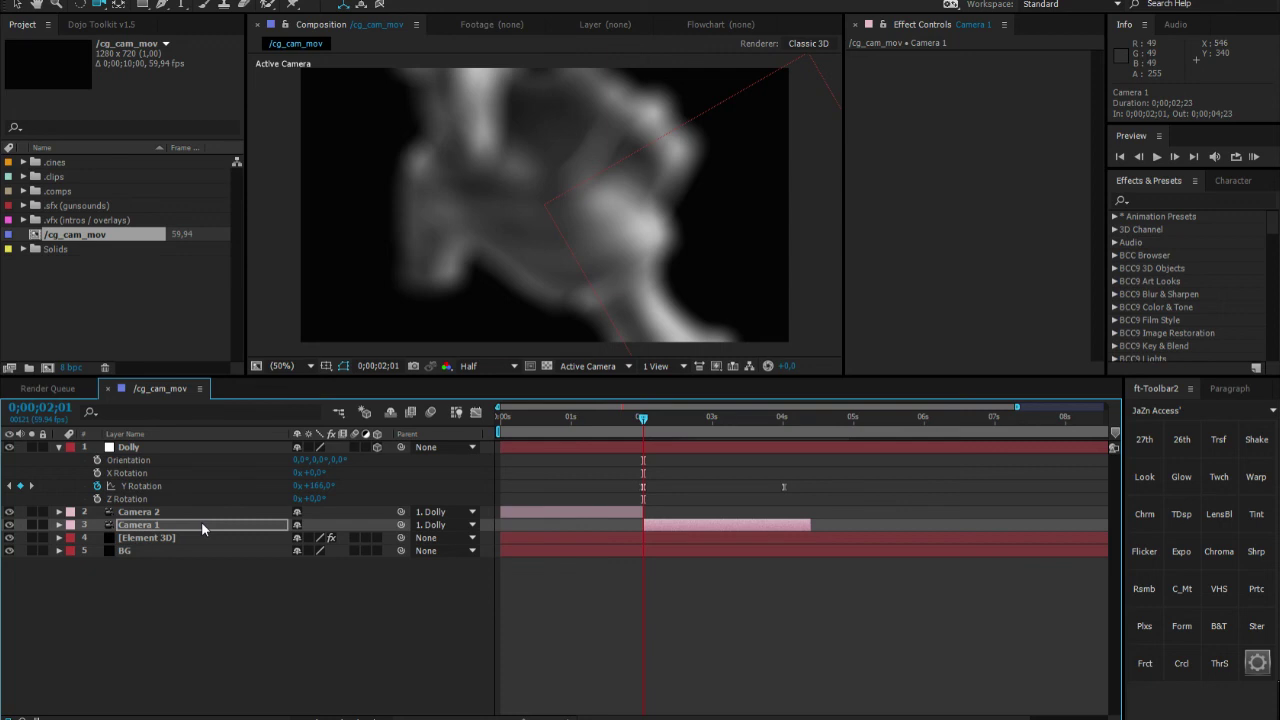
Keyframe Camera 1's Focus Distance at 0;00;02;01 to about 153 pixels, bringing the close bust into focus
{"action": "key", "text": "u"}
{"action": "left_click_drag", "start_coordinate": [294, 566], "coordinate": [264, 567]}
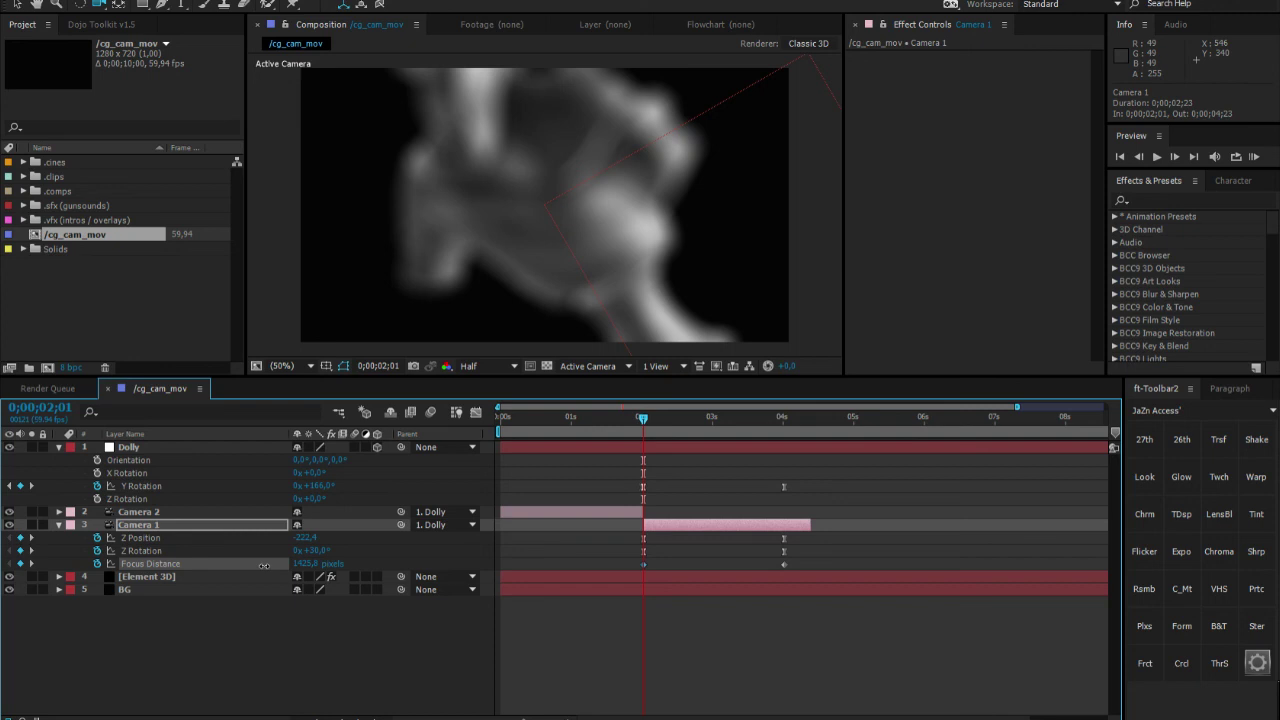
{"action": "left_click_drag", "start_coordinate": [264, 566], "coordinate": [197, 566]}
{"action": "right_click", "coordinate": [197, 566]}
{"action": "key", "text": "Escape"}
{"action": "left_click", "coordinate": [312, 567]}
{"action": "left_click_drag", "start_coordinate": [314, 567], "coordinate": [316, 567]}
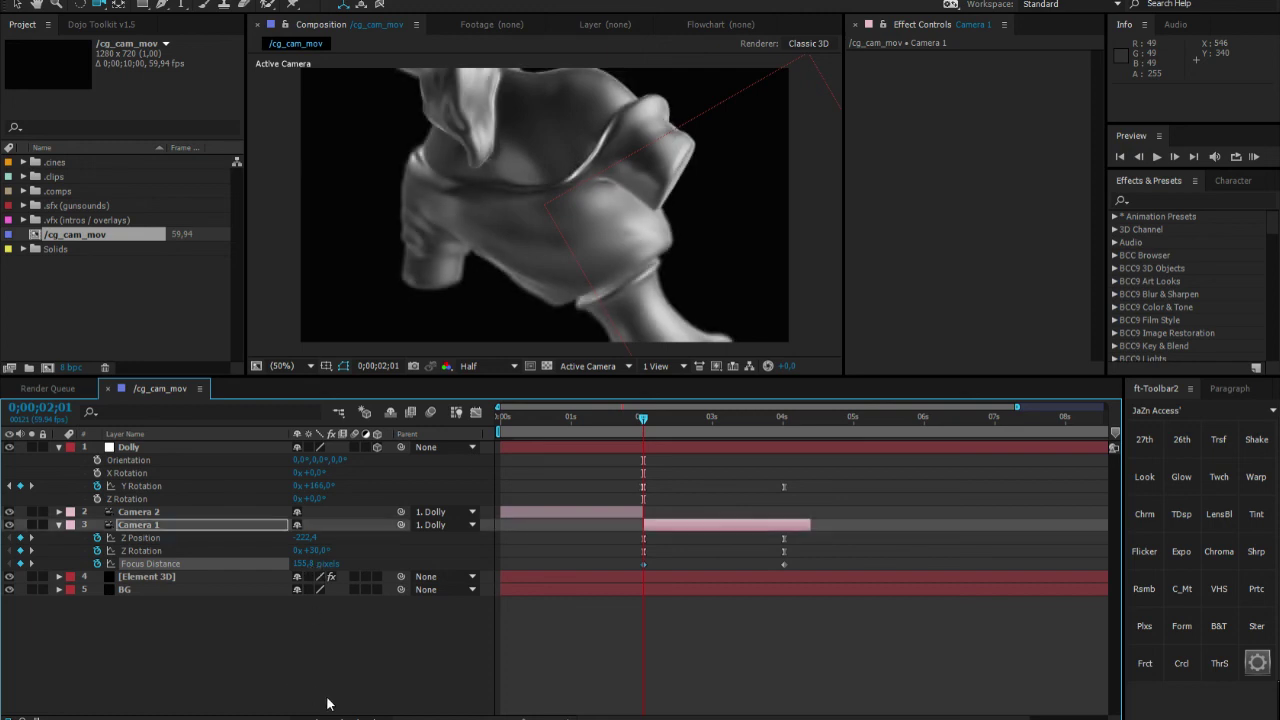
Scrub from 0;00;02;01 to 0;00;04;01 to check the focus shift in the Camera 1 shot
{"action": "left_click", "coordinate": [363, 620]}
{"action": "left_click_drag", "start_coordinate": [641, 425], "coordinate": [754, 429]}
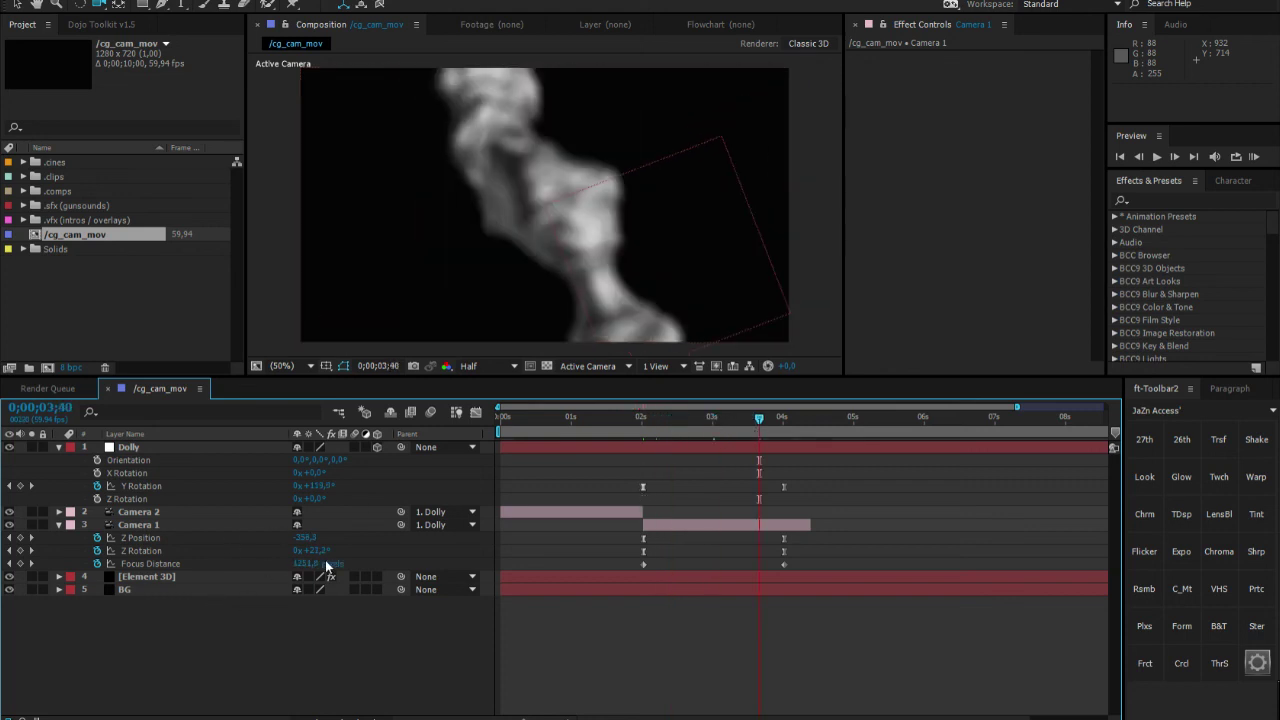
{"action": "left_click_drag", "start_coordinate": [760, 424], "coordinate": [783, 425]}
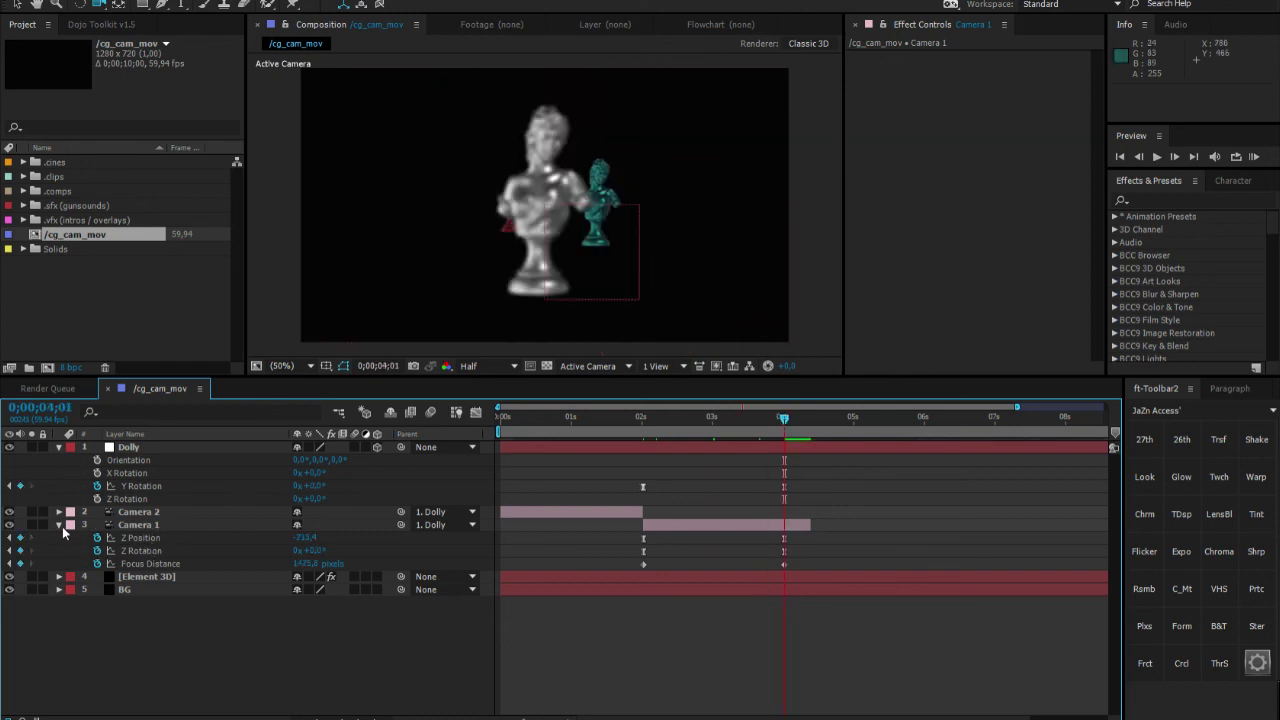
Review the available DOF Mode choices of the Element effect on the Element 3D layer without changing the mode
{"action": "left_click", "coordinate": [150, 525]}
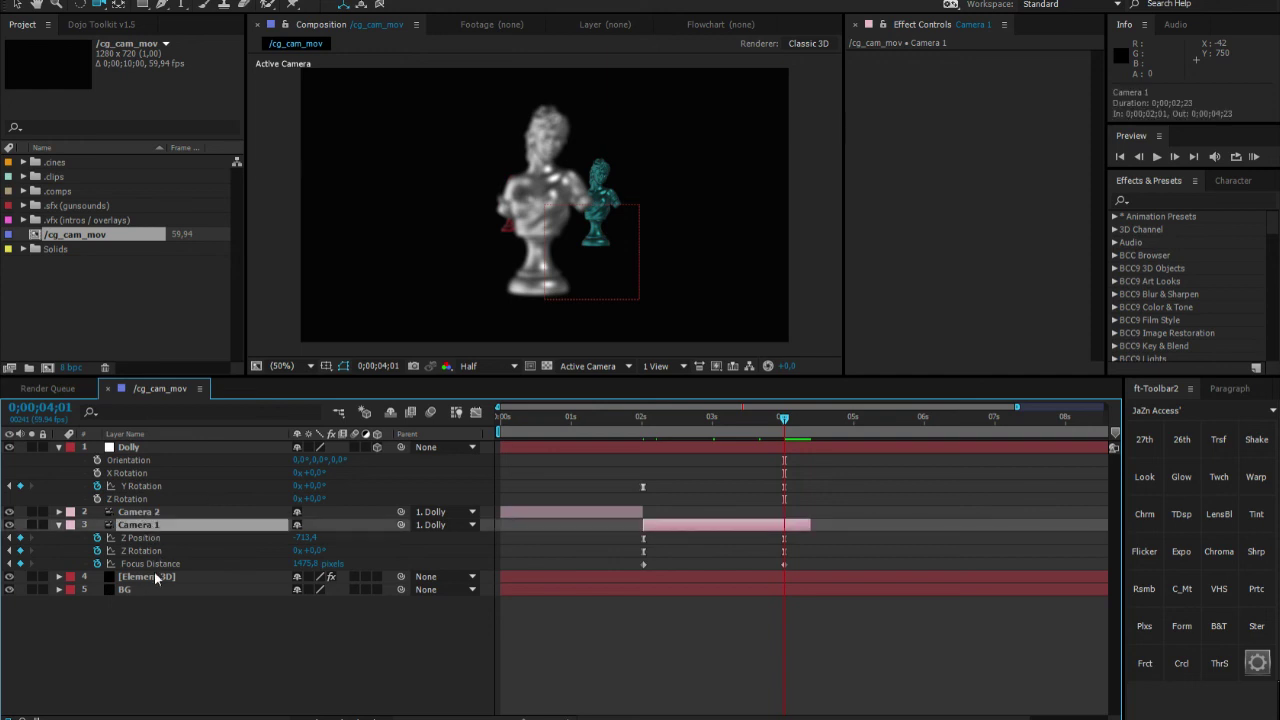
{"action": "left_click", "coordinate": [155, 578]}
{"action": "scroll", "coordinate": [862, 271], "scroll_direction": "down", "scroll_amount": 3}
{"action": "left_click", "coordinate": [1035, 310]}
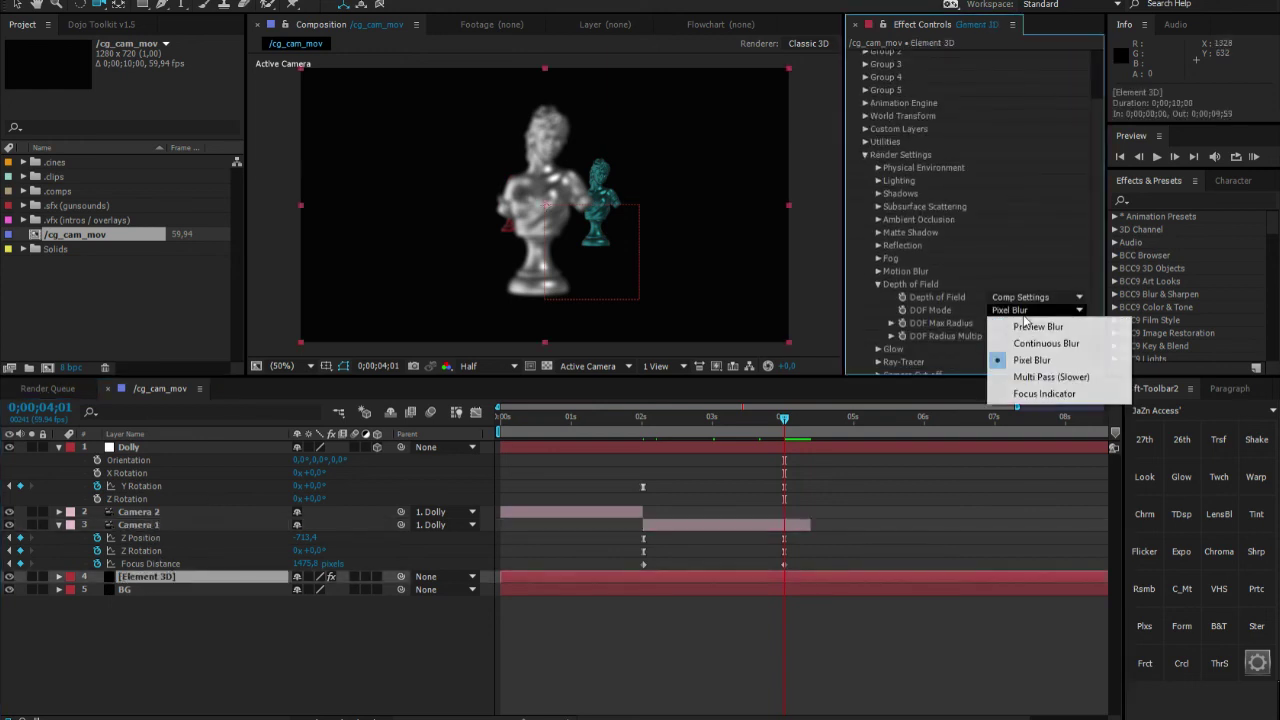
{"action": "left_click", "coordinate": [871, 300]}
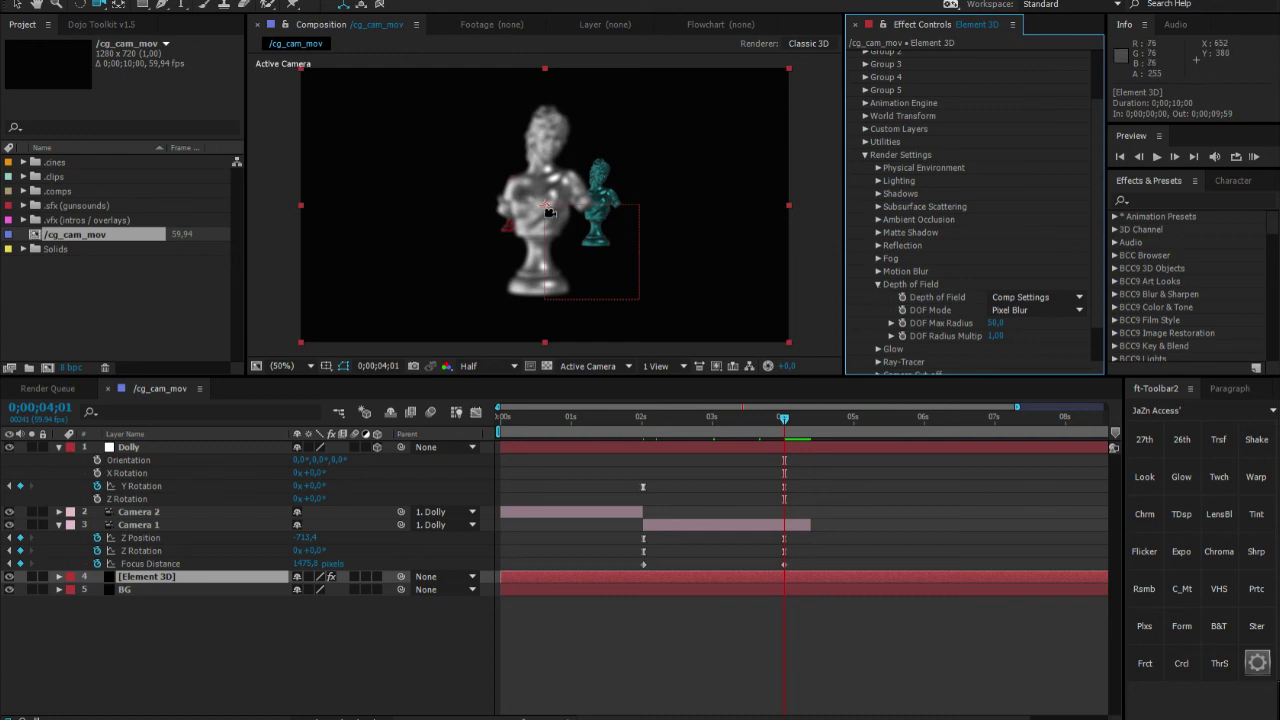
Orbit Camera 1 around the busts at 0;00;04;01 to see the blur from other angles, then deselect everything
{"action": "left_click_drag", "start_coordinate": [548, 220], "coordinate": [637, 250]}
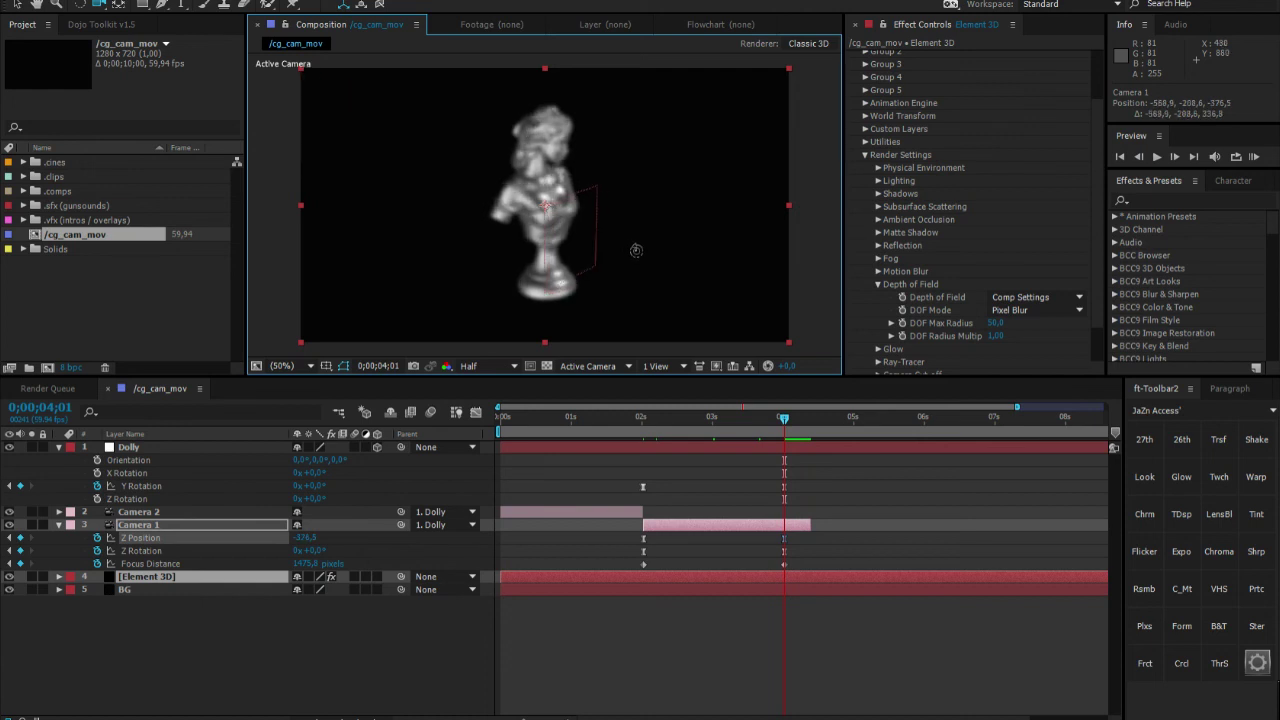
{"action": "mouse_move", "coordinate": [572, 220]}
{"action": "left_mouse_down"}
{"action": "mouse_move", "coordinate": [537, 202]}
{"action": "mouse_move", "coordinate": [550, 225]}
{"action": "mouse_move", "coordinate": [578, 232]}
{"action": "left_mouse_up"}
{"action": "key", "text": "F2"}
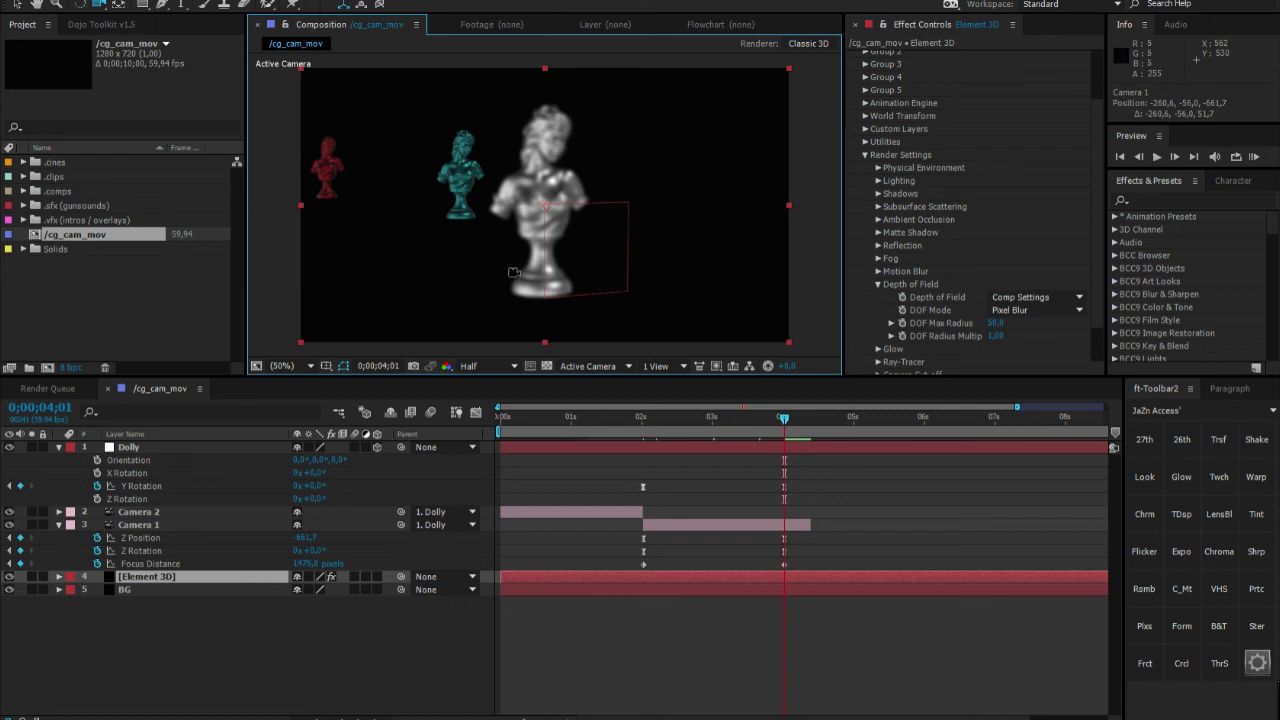